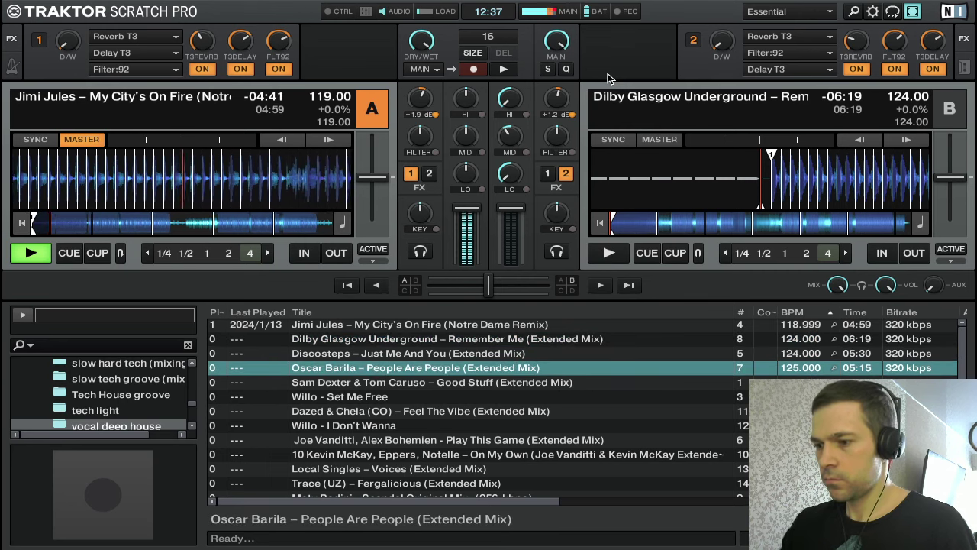
Move deck B's playhead and cue point onto the track's first beat, and lower its channel fader to zero
key(Tab)
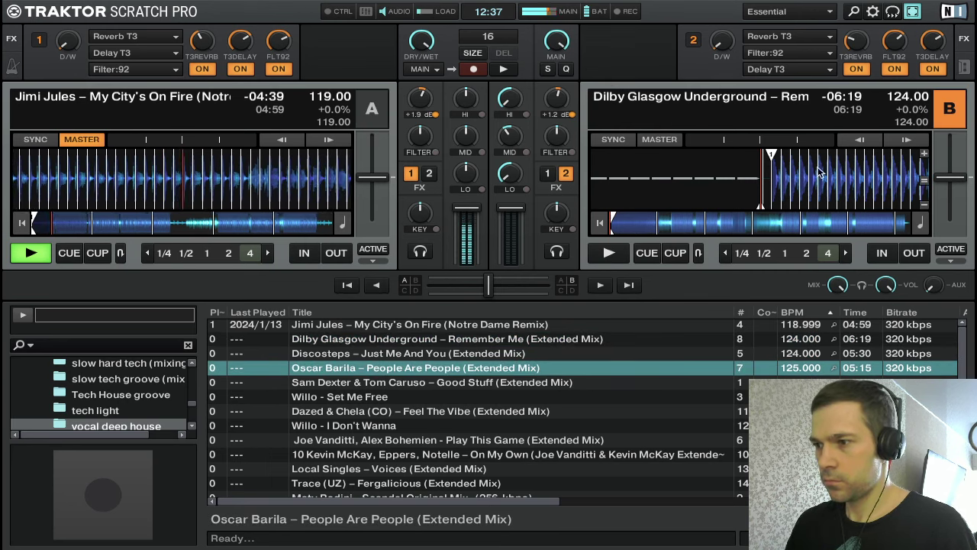
drag(818, 172, 810, 165)
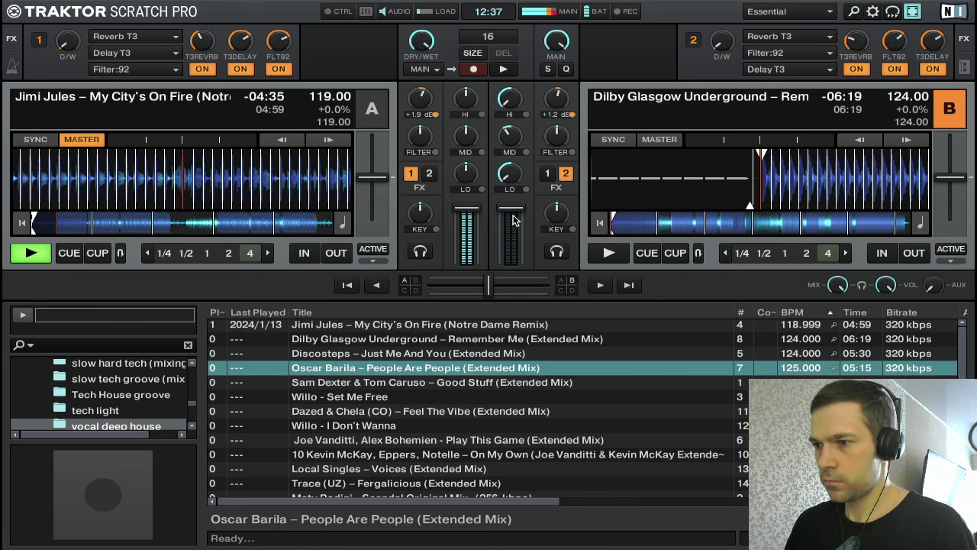
drag(513, 215, 513, 268)
drag(807, 175, 807, 180)
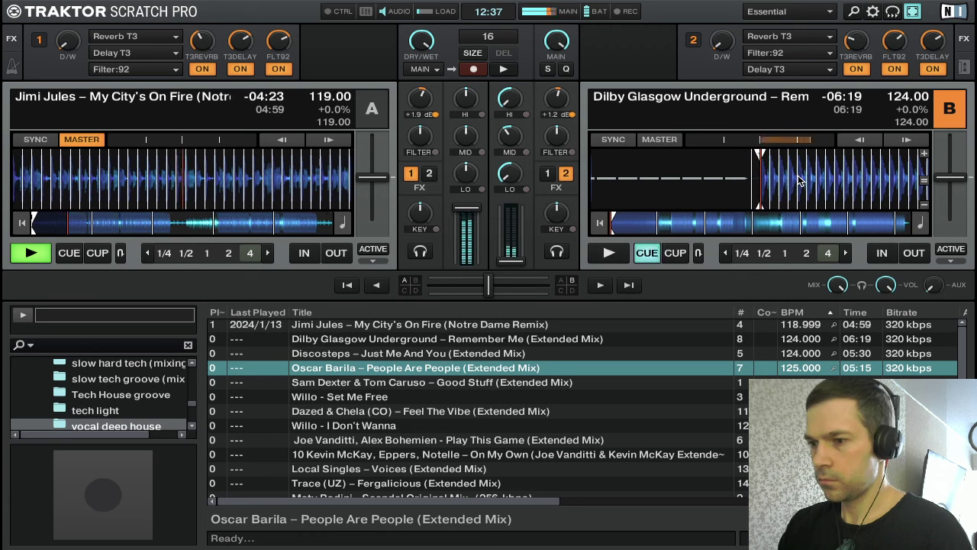
key(Down)
key(Up)
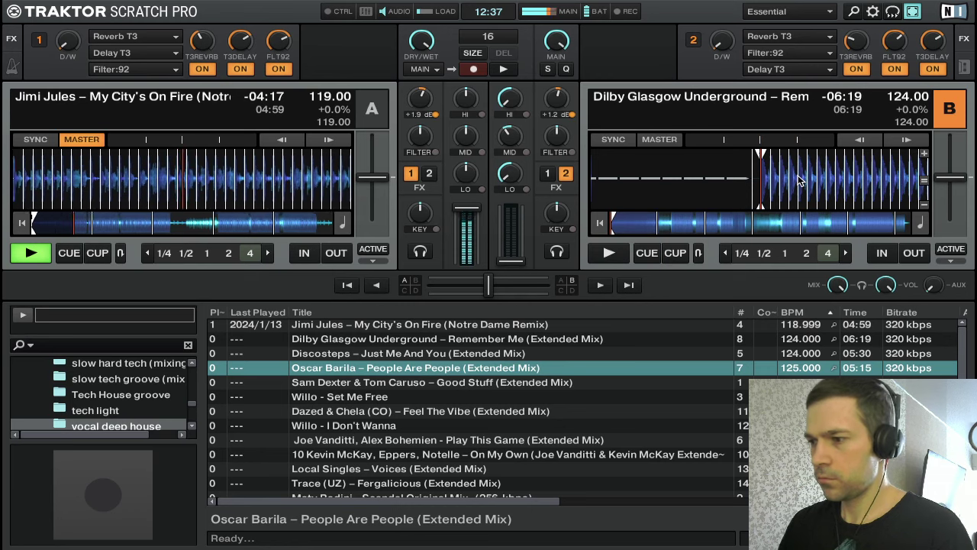
scroll(633, 455, down, 1)
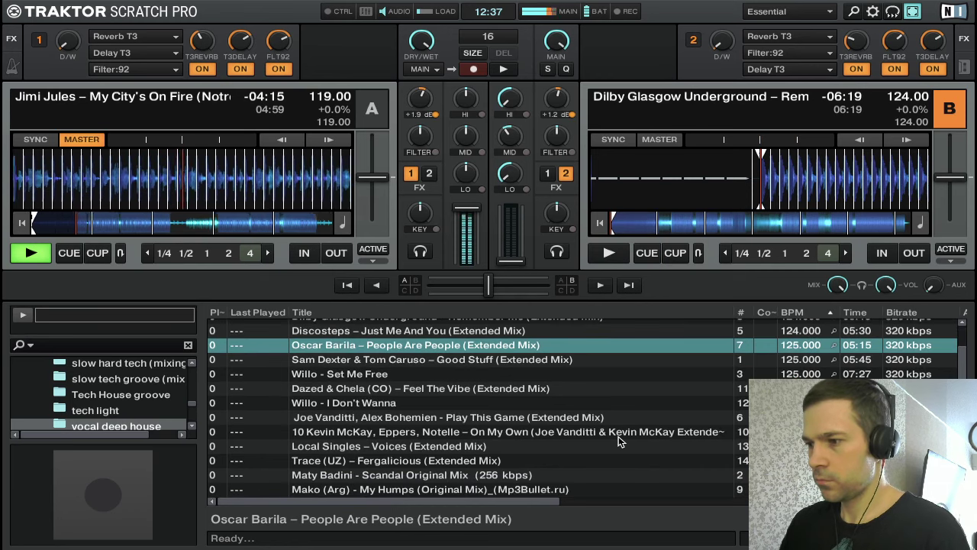
scroll(620, 441, up, 1)
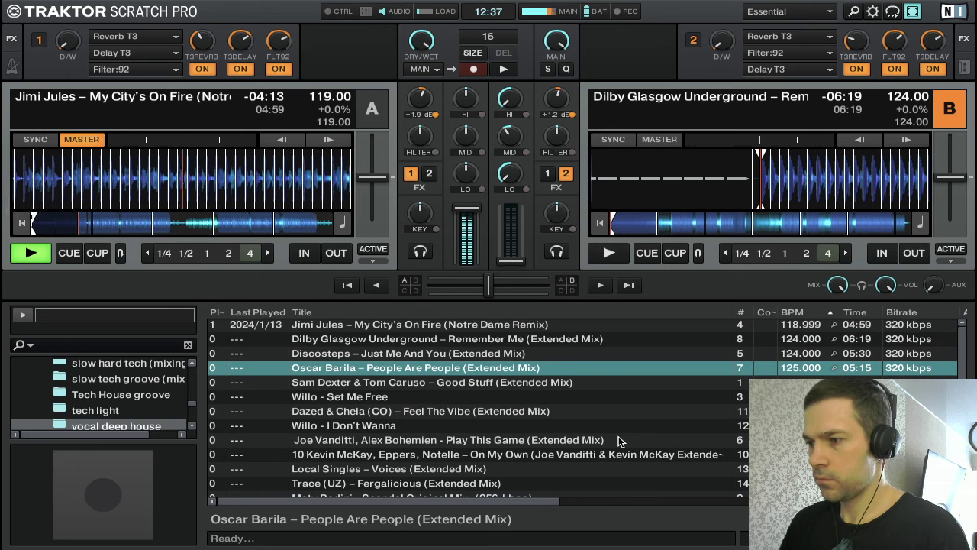
scroll(619, 441, down, 1)
scroll(618, 441, up, 1)
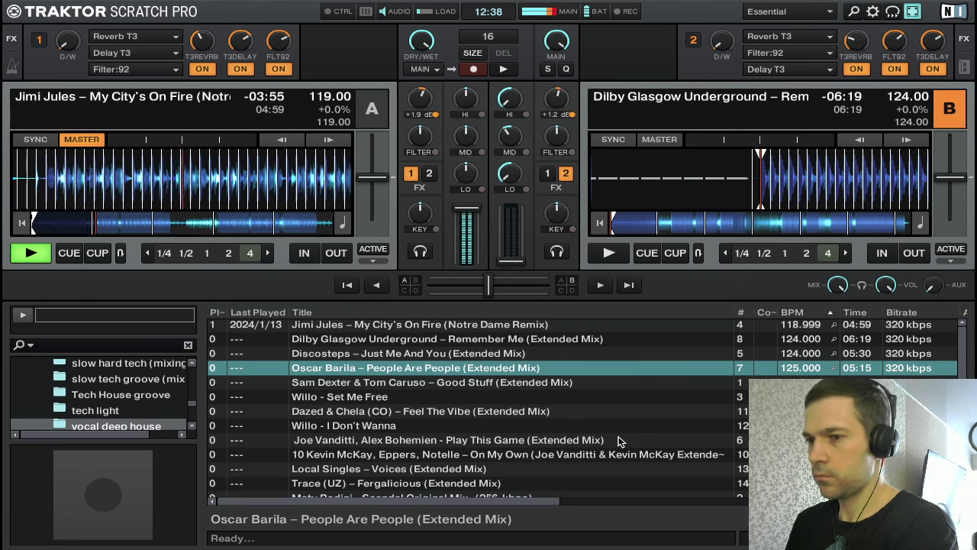
key(XF86AudioLowerVolume)
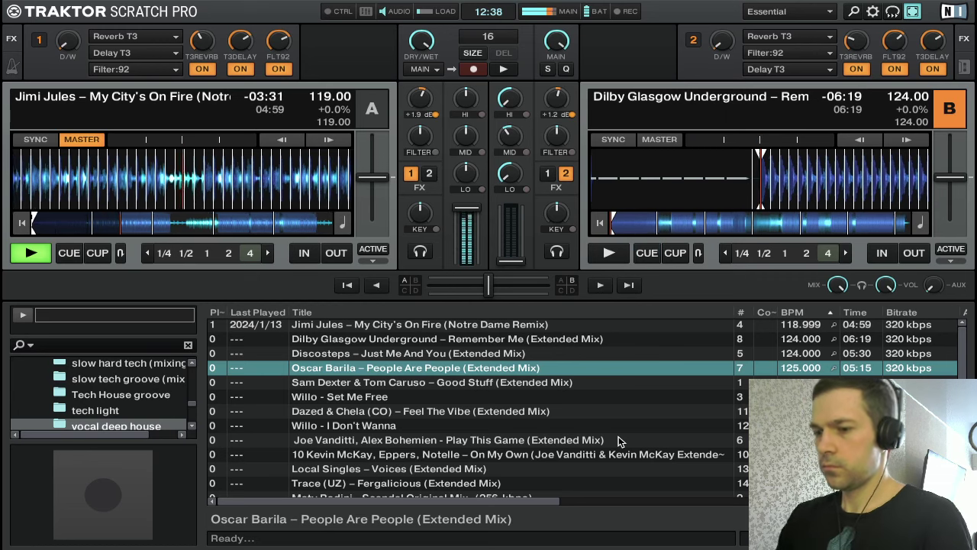
Play deck B's track, match its tempo to deck A's 119.00 BPM, and return it to its cue point
key(space)
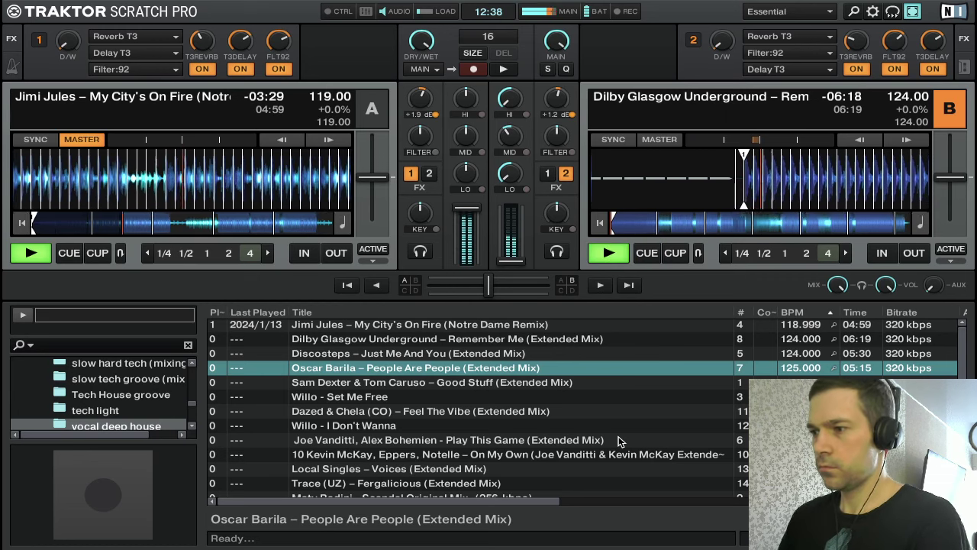
key(s)
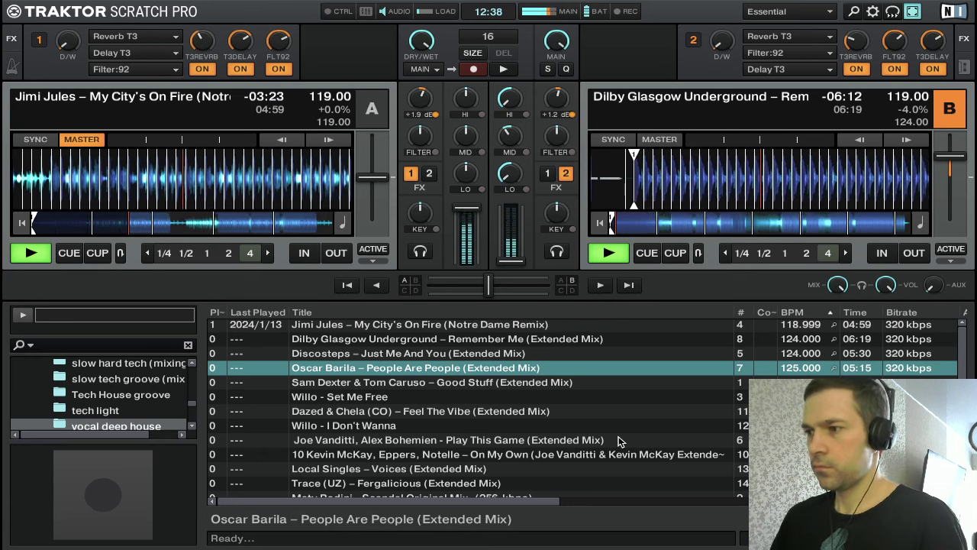
key(k)
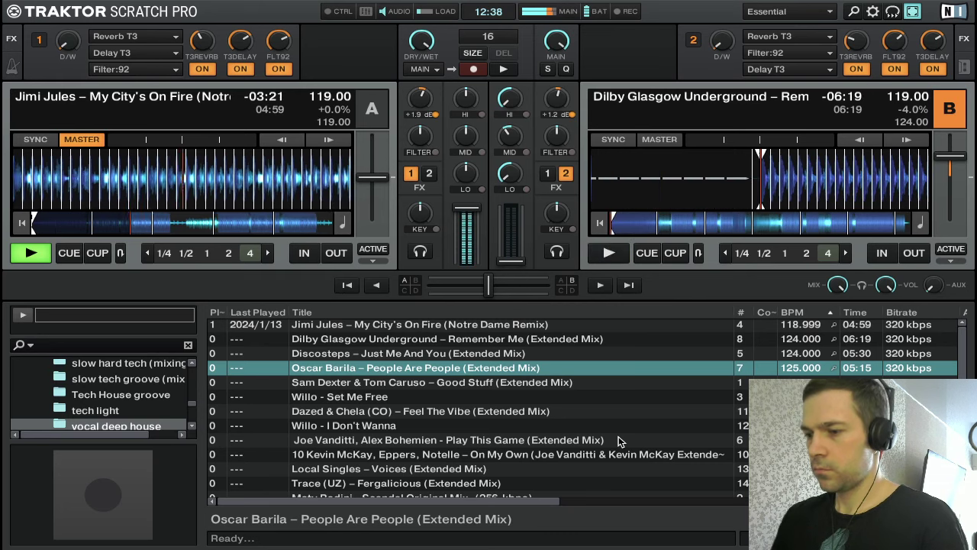
Start deck B's track from its cue point and raise its channel fader to full
key(a)
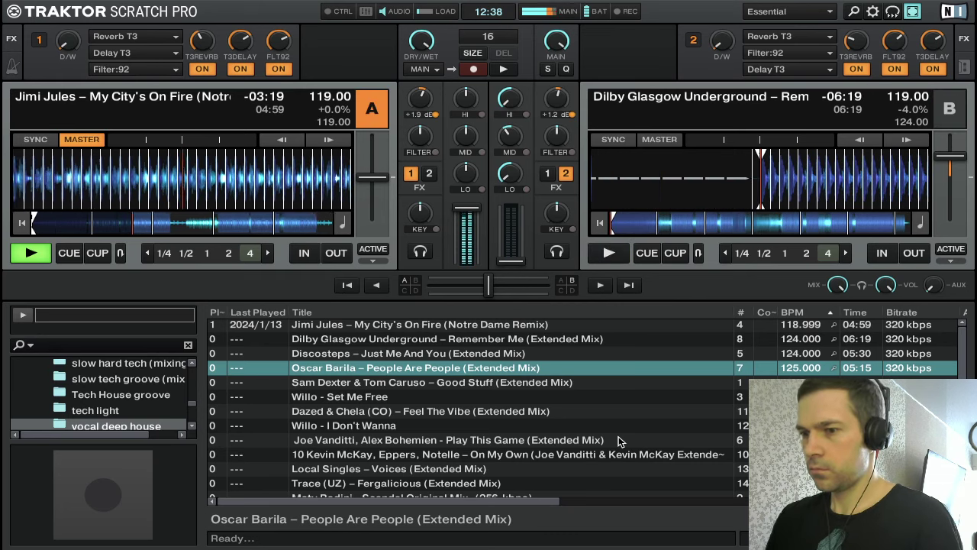
key(b)
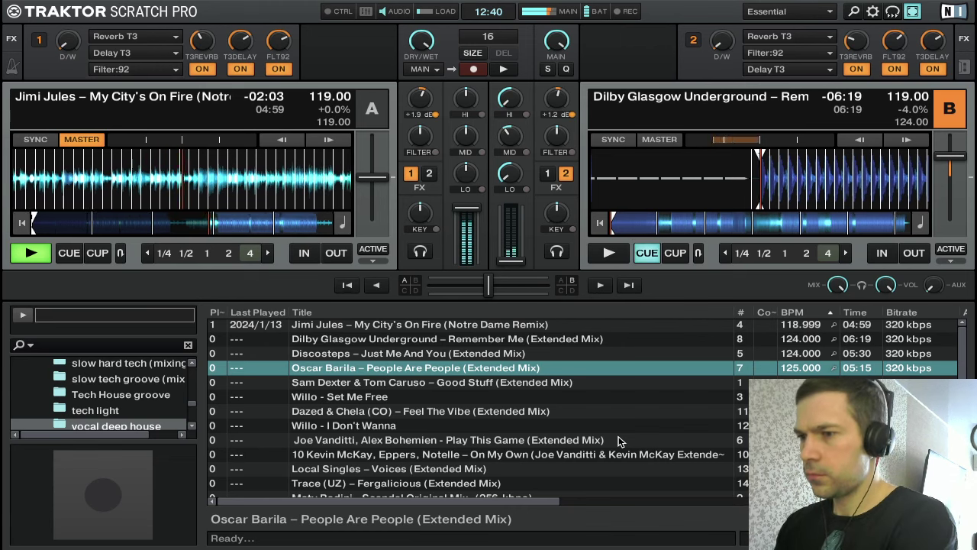
mouse_move(70, 42)
mouse_down()
mouse_move(69, 32)
mouse_move(68, 51)
mouse_up()
key(space)
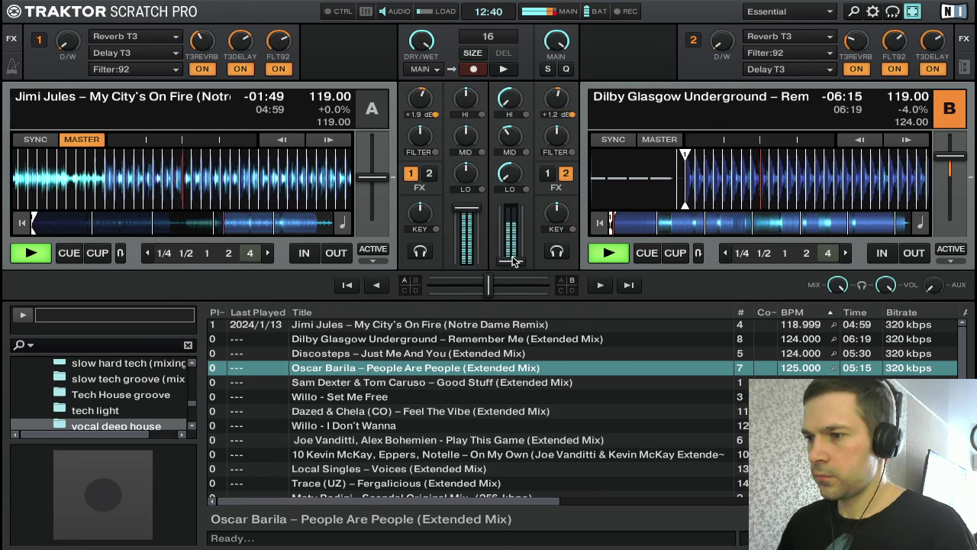
drag(513, 261, 516, 241)
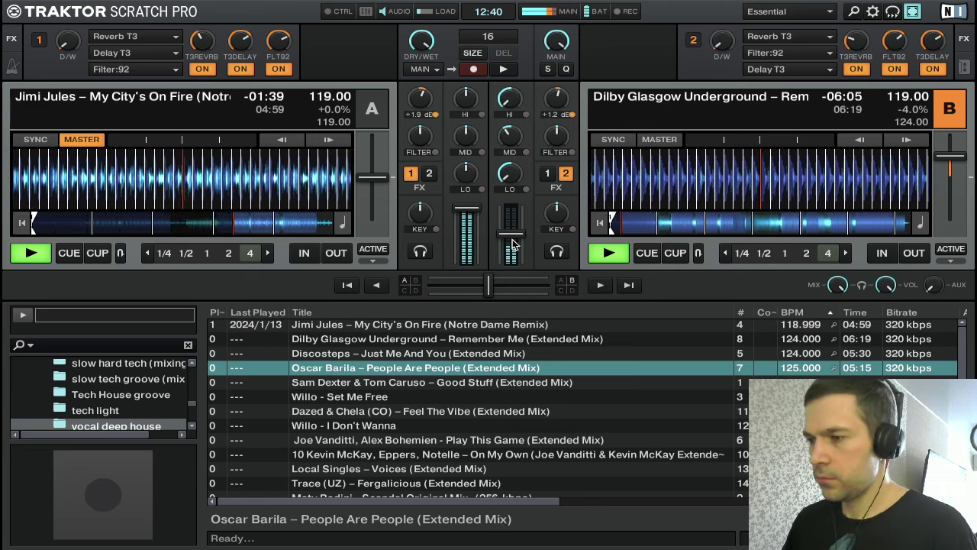
double_click(514, 233)
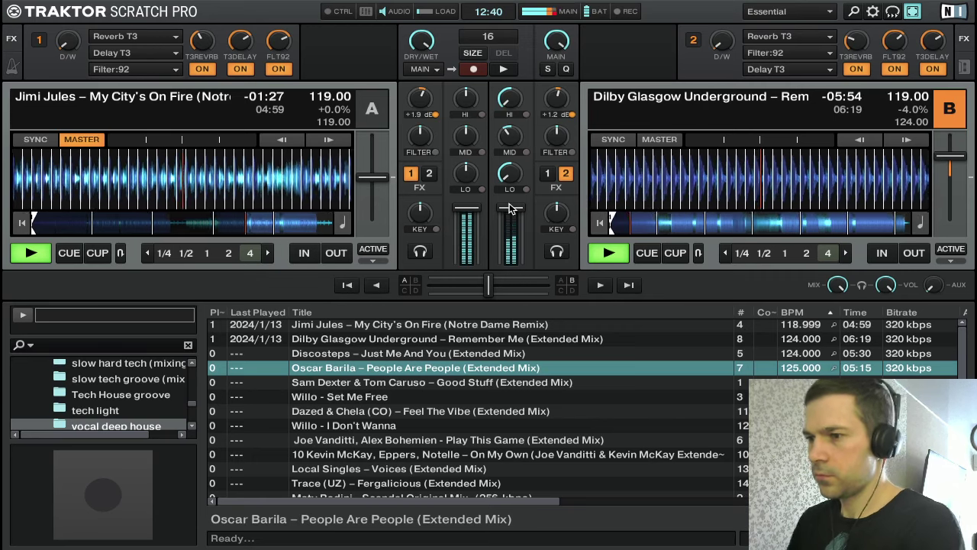
Raise deck B's high EQ to -29%, and reset its mid and high EQ to neutral
mouse_move(502, 116)
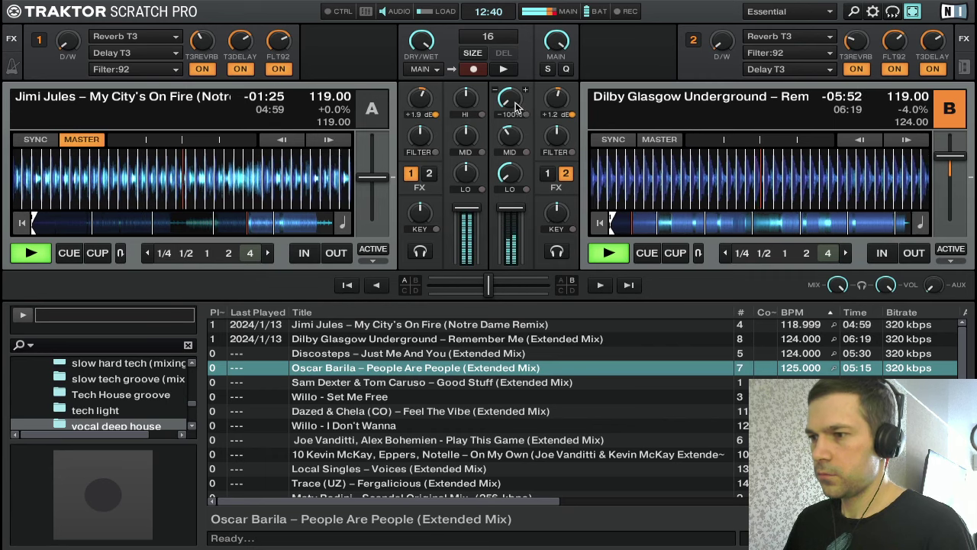
mouse_move(516, 113)
mouse_down()
mouse_move(501, 95)
mouse_move(511, 102)
mouse_up()
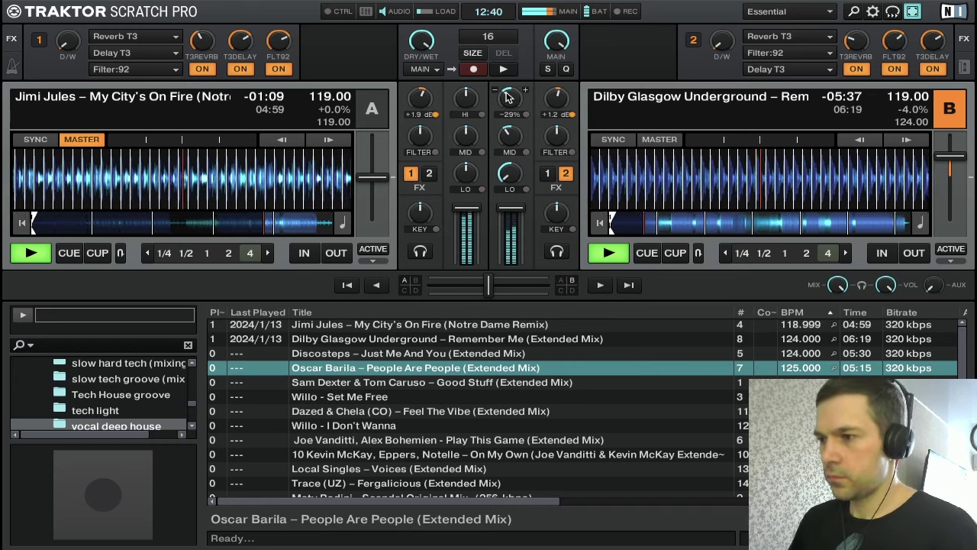
mouse_move(520, 142)
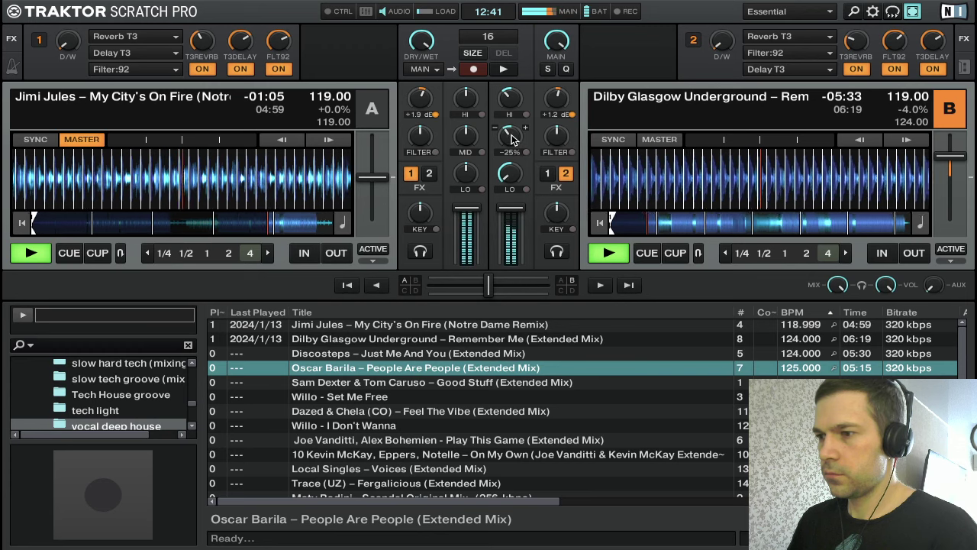
mouse_move(510, 102)
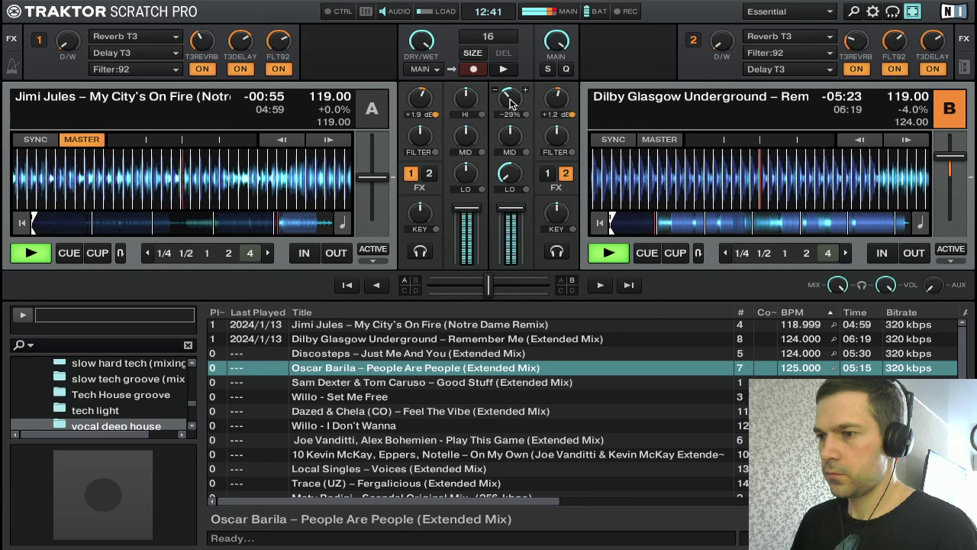
double_click(510, 99)
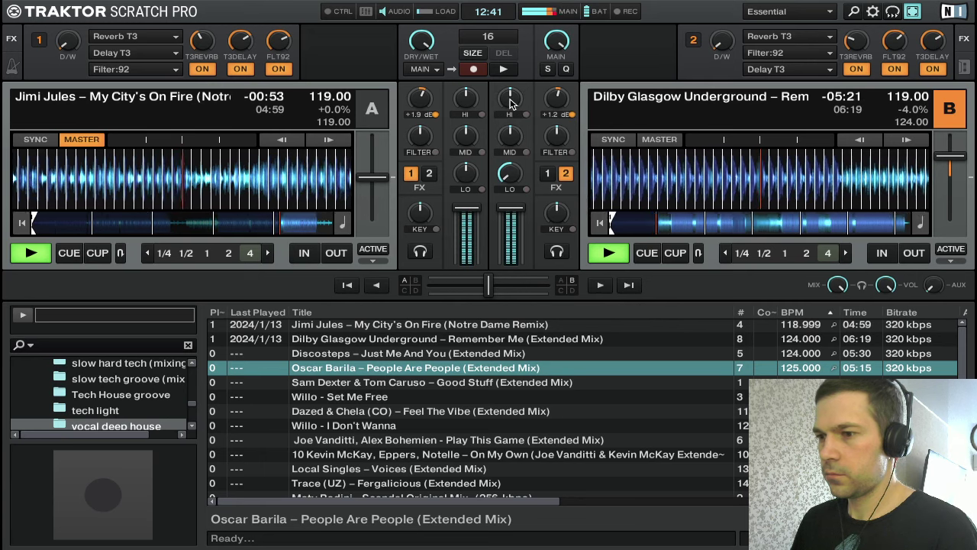
Dip deck B's mid EQ to -50%, restore it to neutral, and bring the low EQ up to neutral
double_click(514, 179)
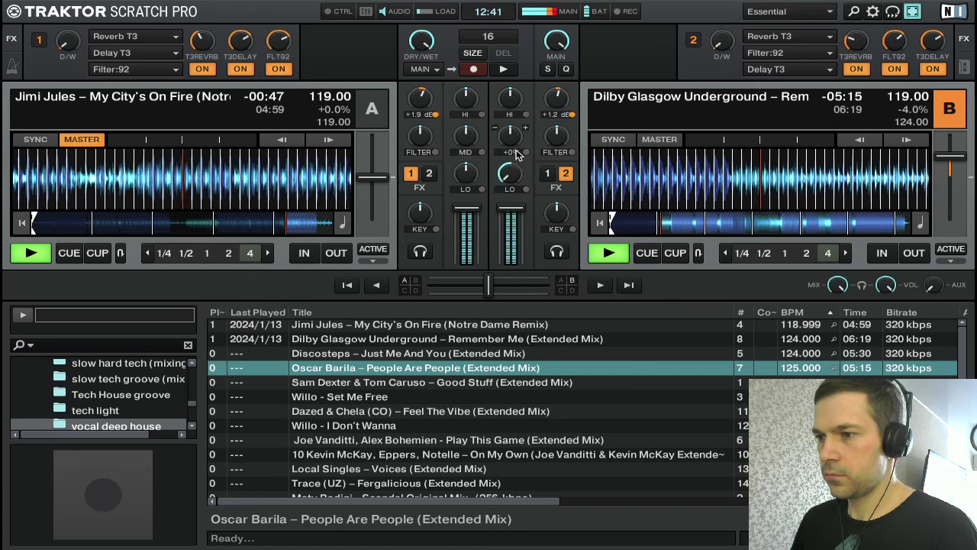
drag(516, 143, 516, 171)
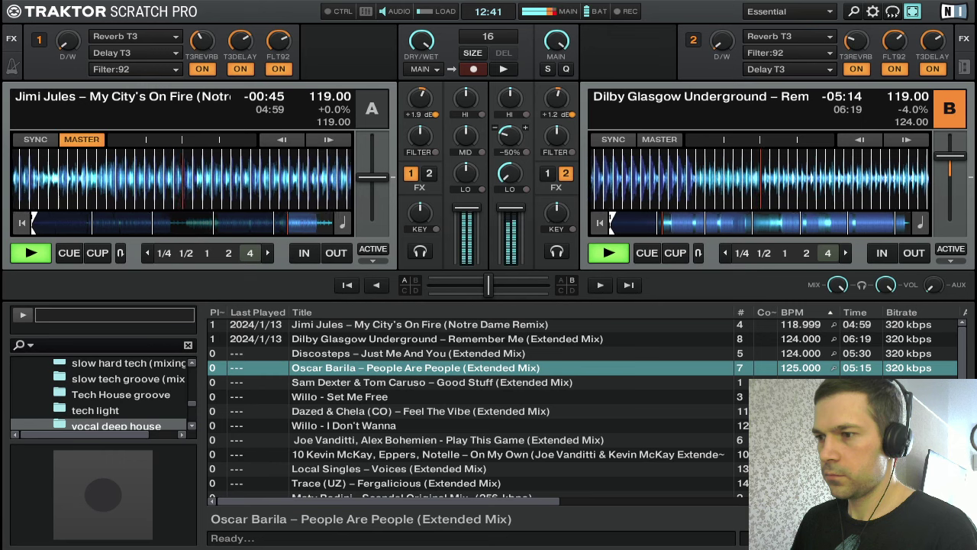
double_click(509, 137)
drag(508, 174, 513, 183)
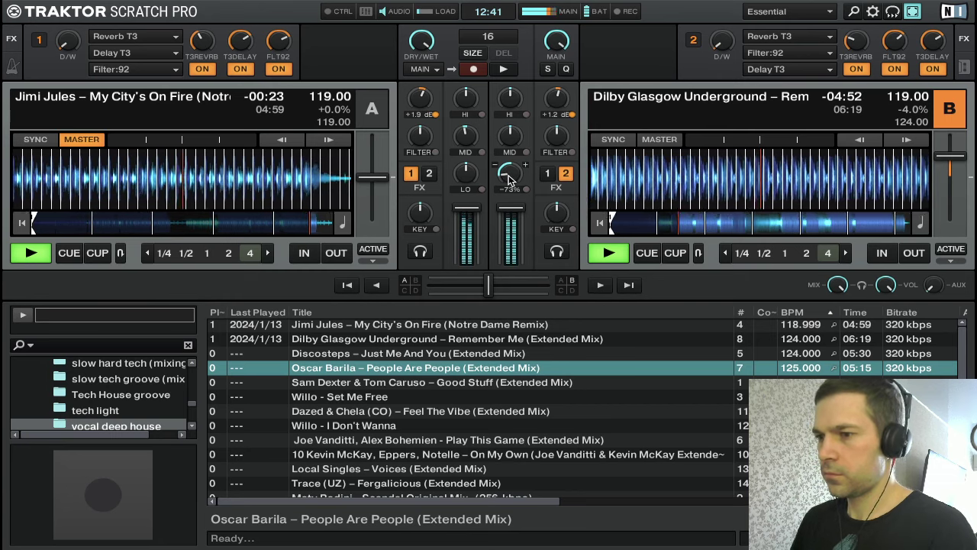
drag(509, 178, 465, 191)
Cut deck A's low EQ to -100% and turn down its mid and high EQ
drag(467, 145, 471, 185)
drag(467, 145, 466, 160)
drag(467, 97, 467, 113)
drag(465, 177, 465, 182)
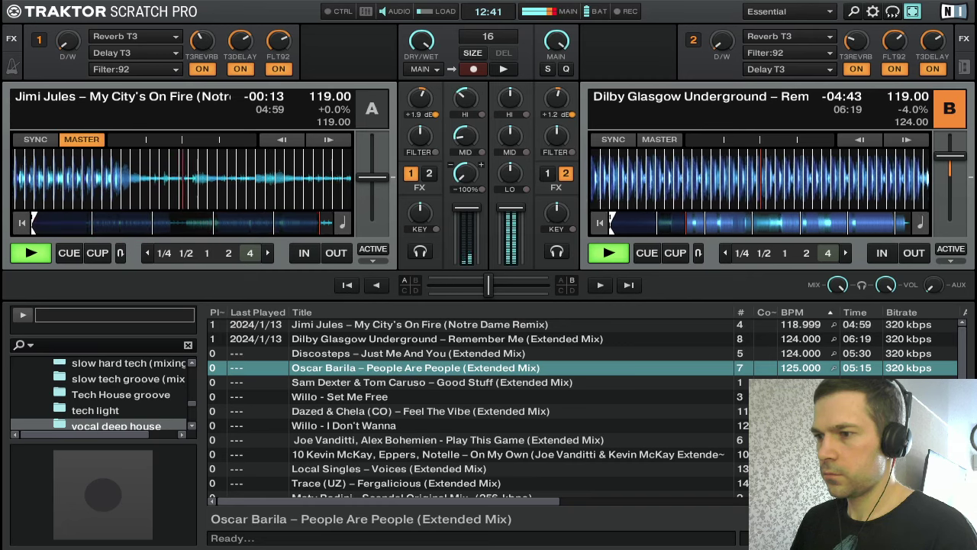
drag(463, 143, 463, 147)
drag(462, 104, 446, 138)
Lower deck A's channel fader to zero and stop its track back at the cue point
drag(463, 208, 463, 261)
key(Tab)
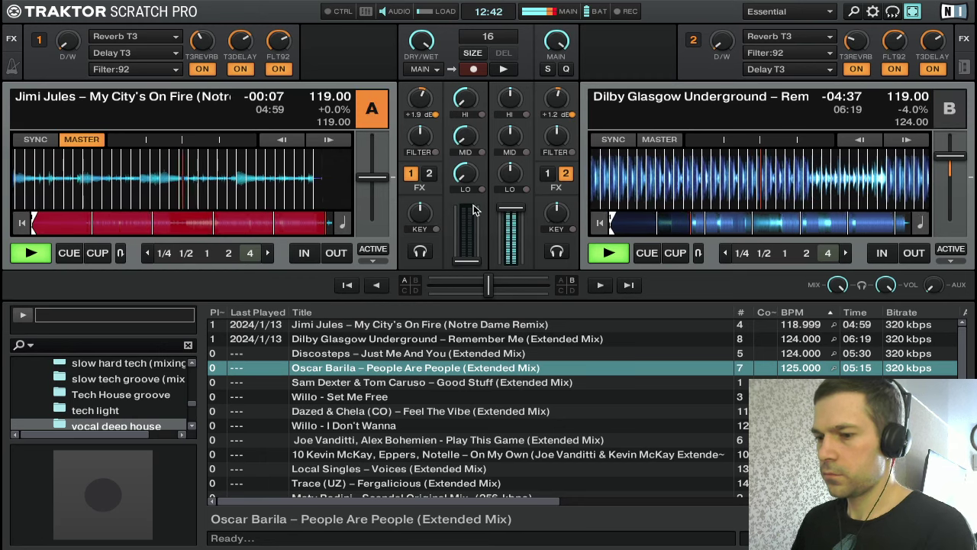
key(c)
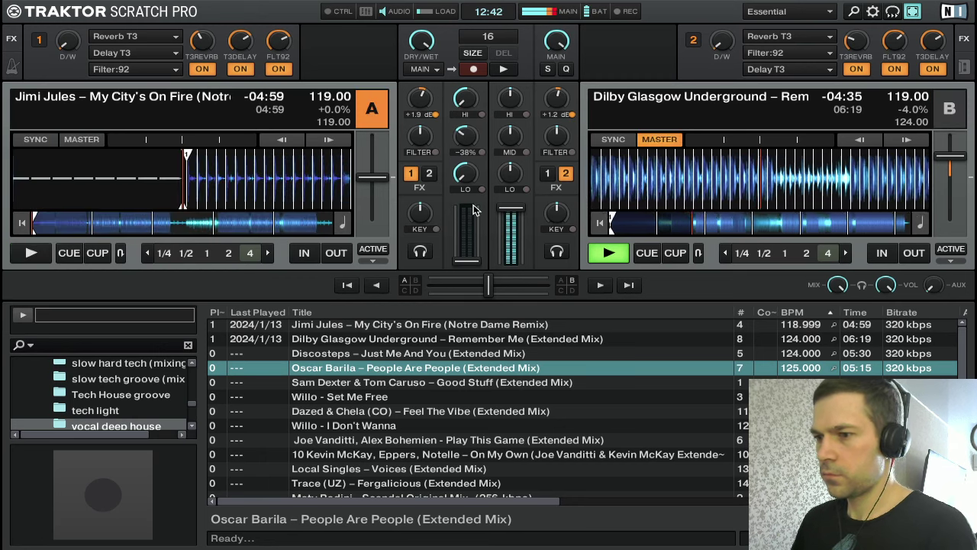
Load Discosteps – Just Me And You (Extended Mix) into deck A and highlight the track Good Stuff (Extended Mix) in the list
key(Down)
key(Down)
key(Up)
key(Up)
key(Up)
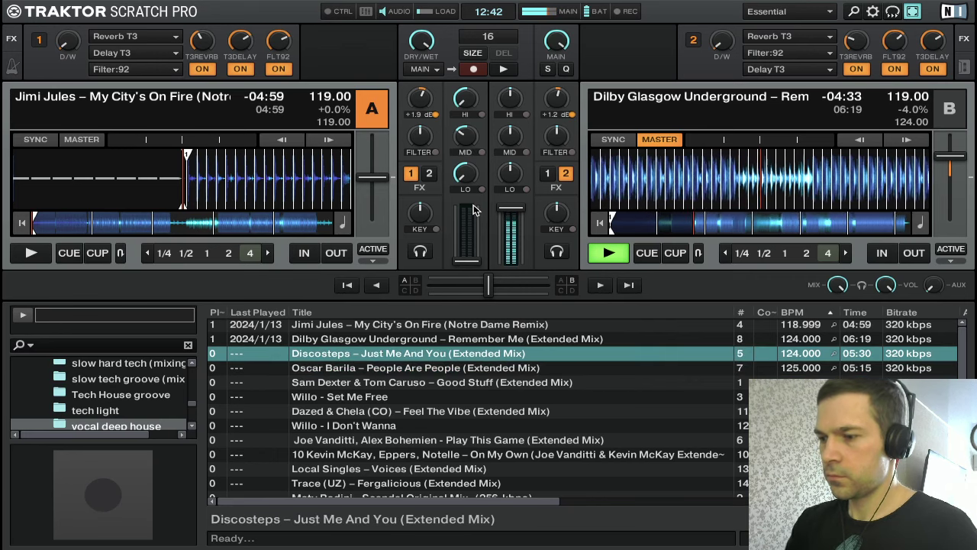
key(ctrl+Left)
key(Down)
key(Down)
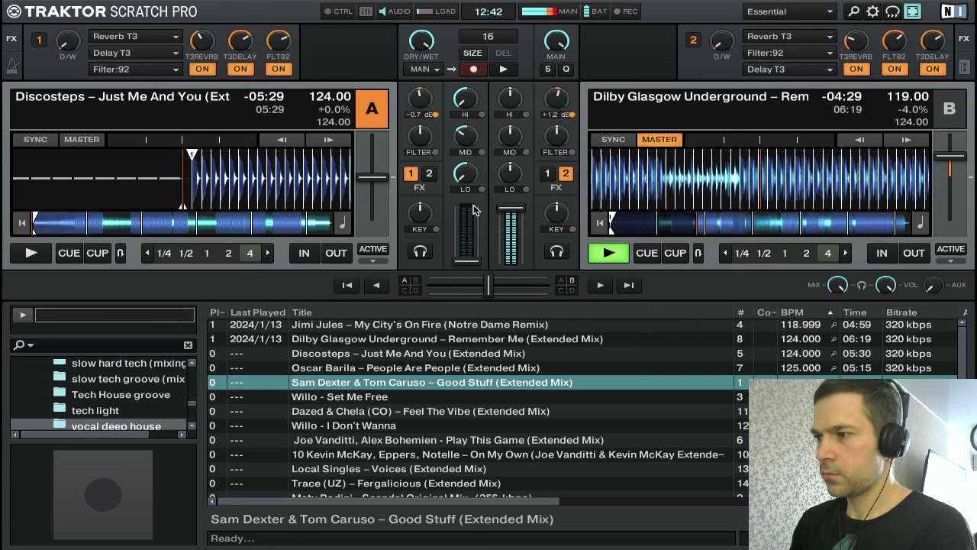
Raise the tempo of deck B's playing track to 119.31 BPM
key(Tab)
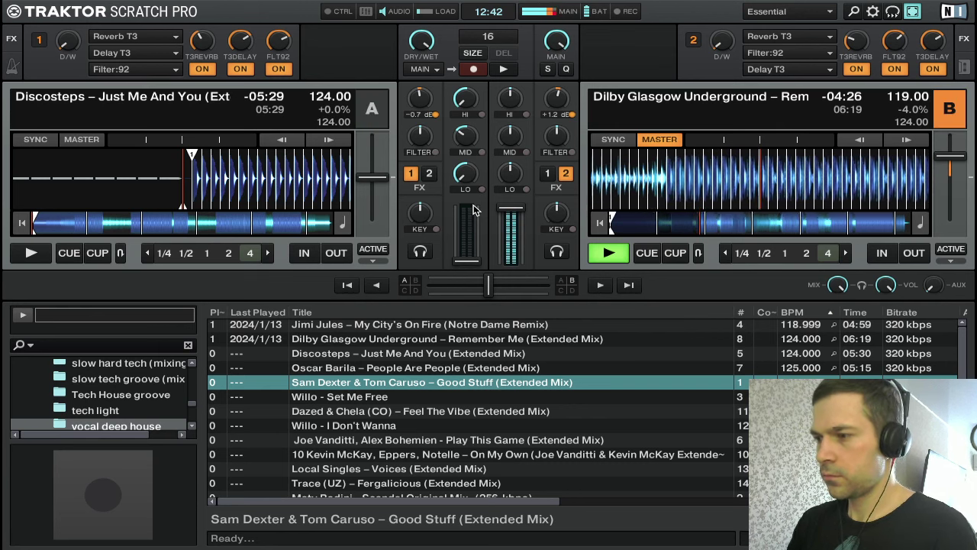
key(equal)
key(equal)
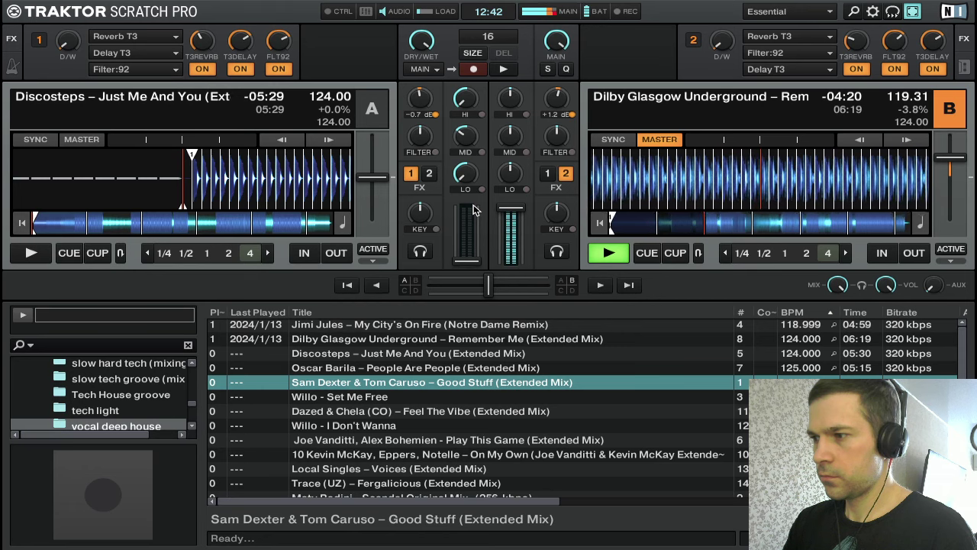
Match deck A's tempo to 119.31 BPM and align its playhead with the track's first beat
key(a)
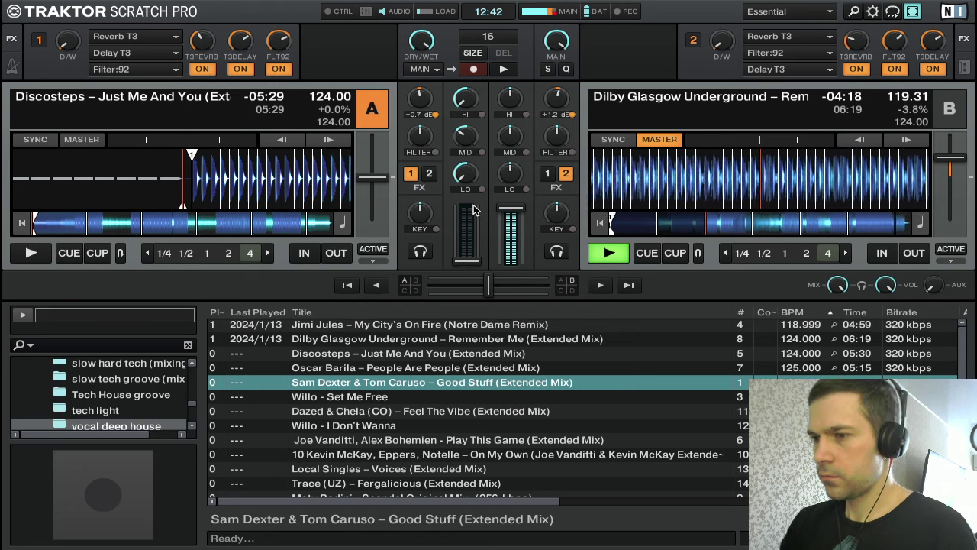
key(s)
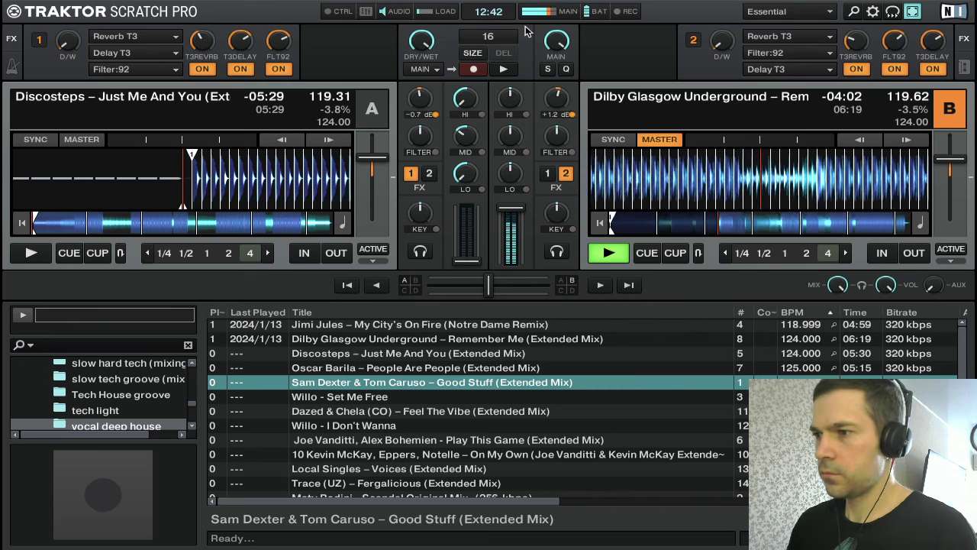
mouse_move(698, 4)
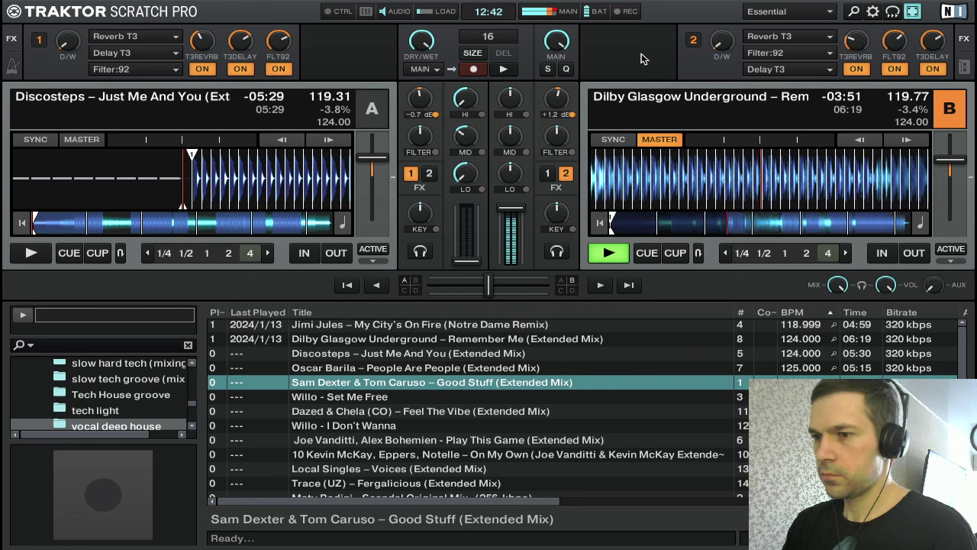
drag(274, 183, 265, 184)
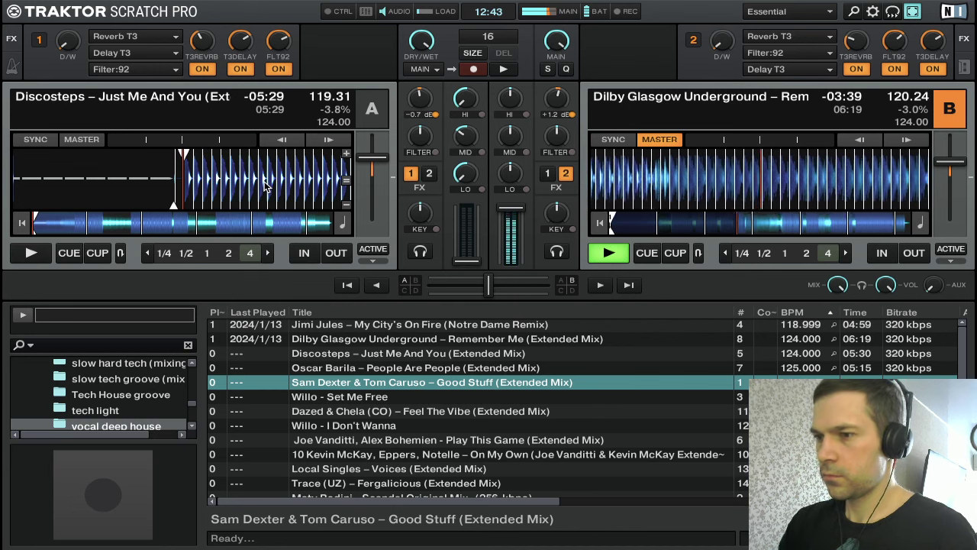
Start deck A's track at 120.24 BPM in time with deck B and bring its channel fader up to full
click(265, 184)
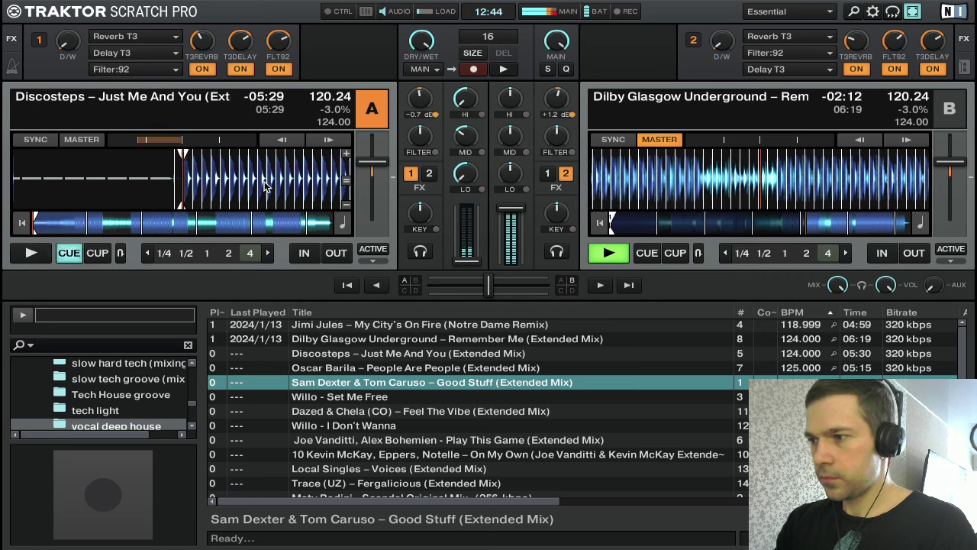
key(space)
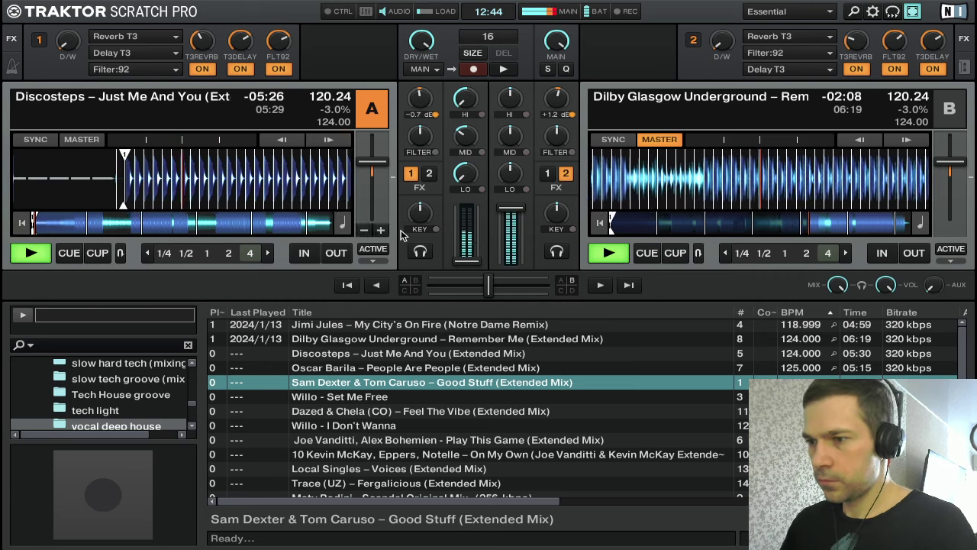
double_click(465, 262)
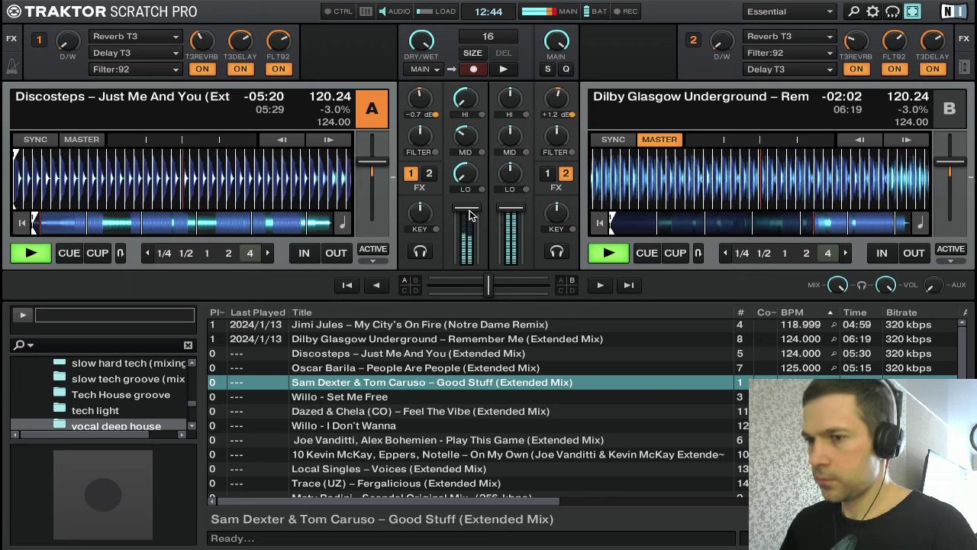
drag(469, 216, 470, 232)
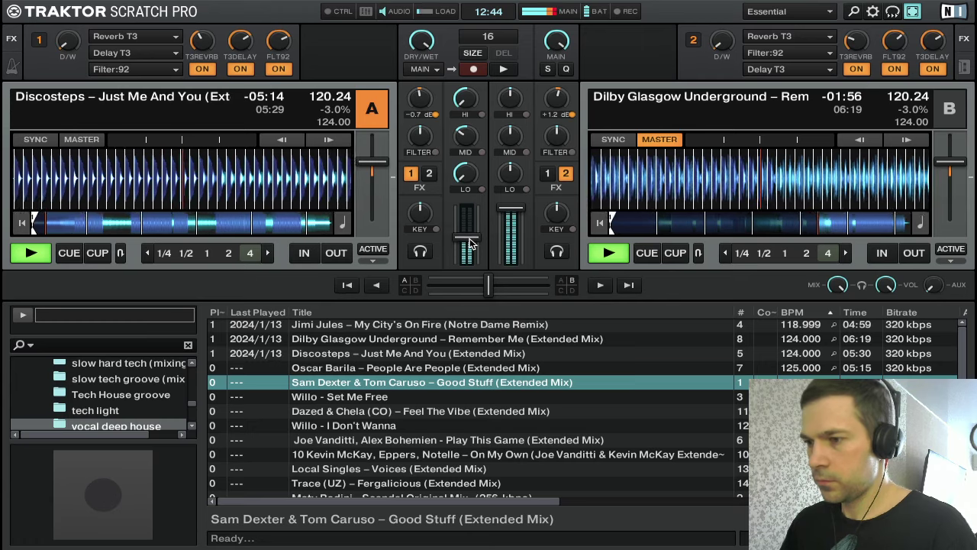
drag(469, 244, 470, 216)
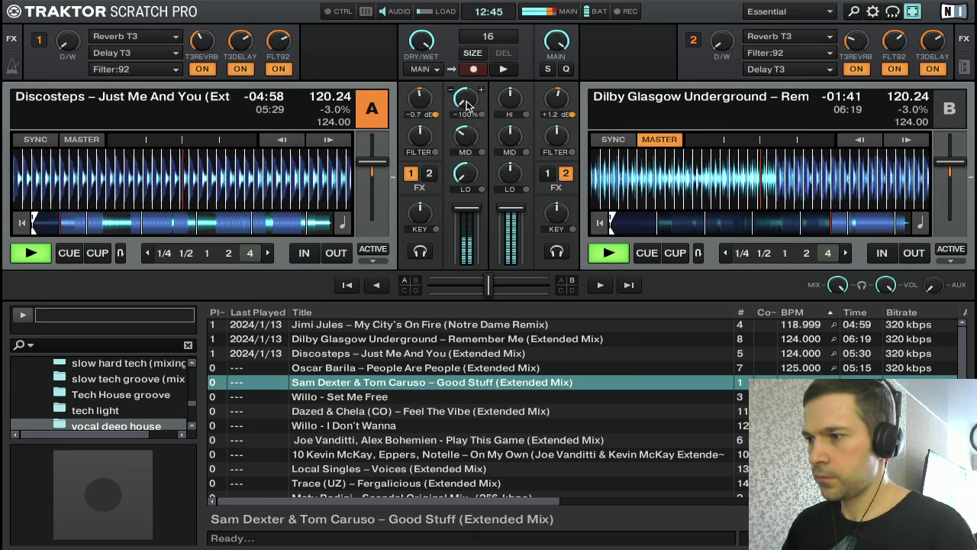
Gradually raise deck A's HI and MID EQ back to 0%
drag(467, 105, 468, 100)
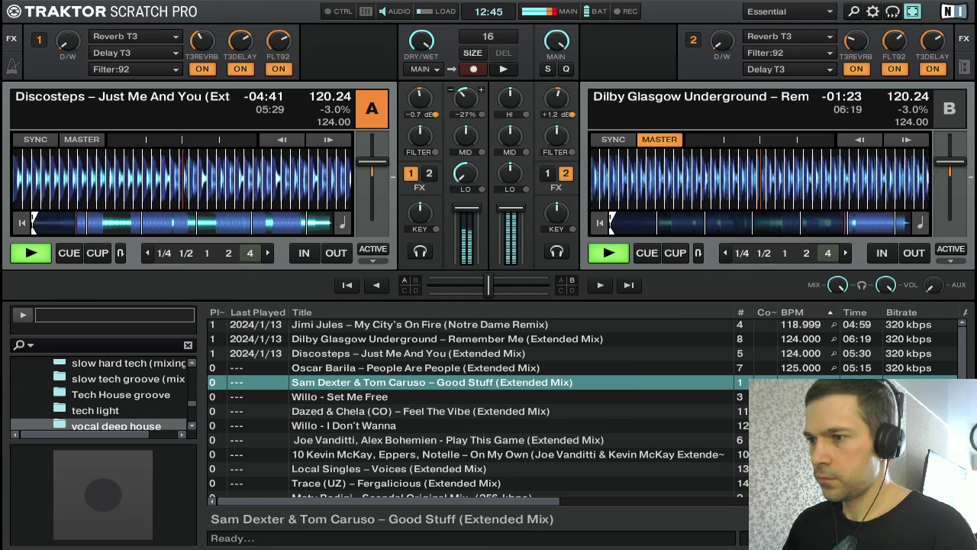
drag(467, 107, 467, 102)
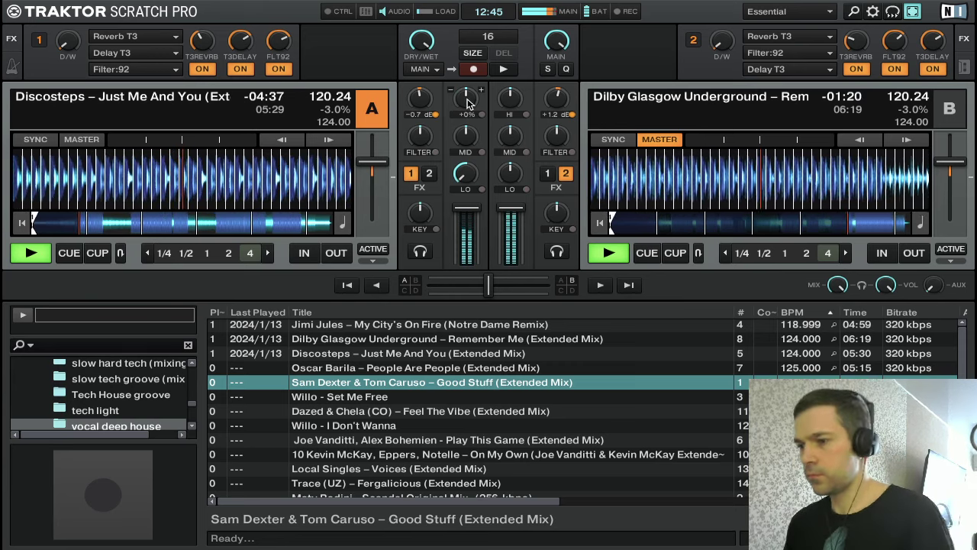
key(Down)
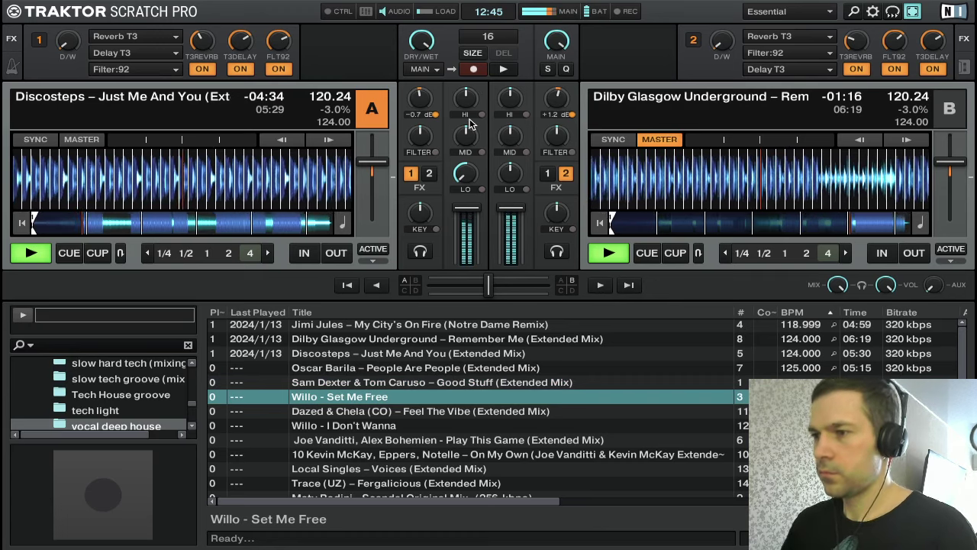
Reset deck A's gain to 0.0 dB and its LO EQ to neutral while cutting deck B's EQ and fading it out
double_click(425, 102)
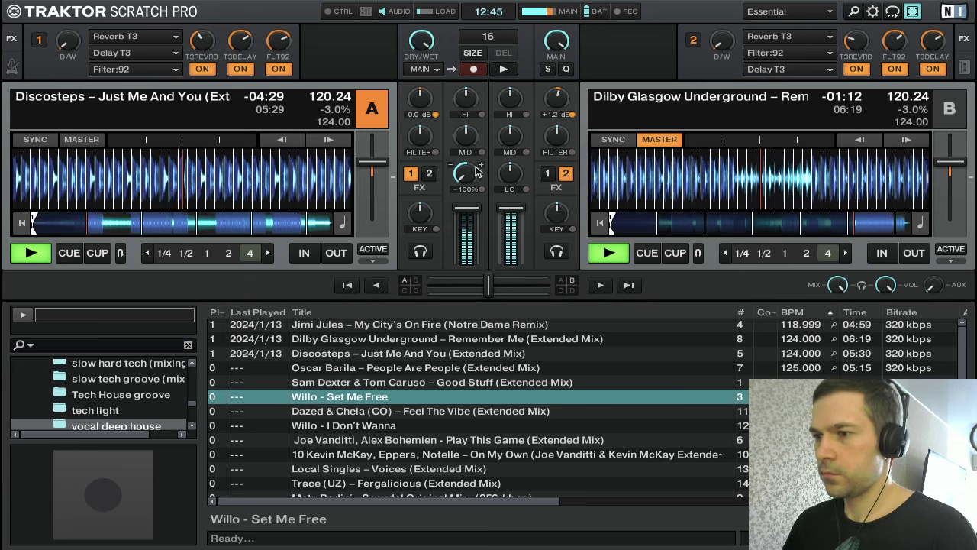
drag(474, 174, 501, 153)
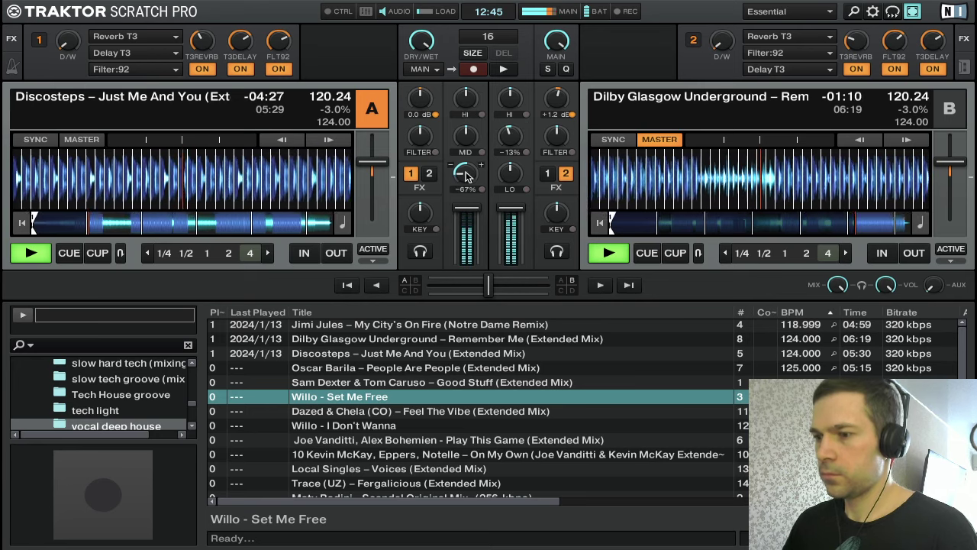
double_click(464, 172)
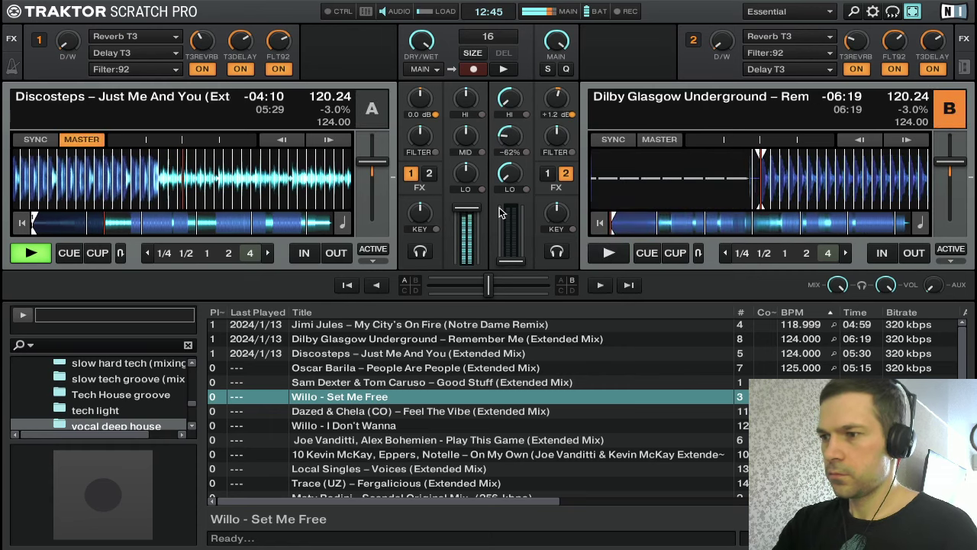
Highlight the track People Are People (Extended Mix) in the list and raise deck A's tempo to 121.17 BPM
key(Down)
key(Up)
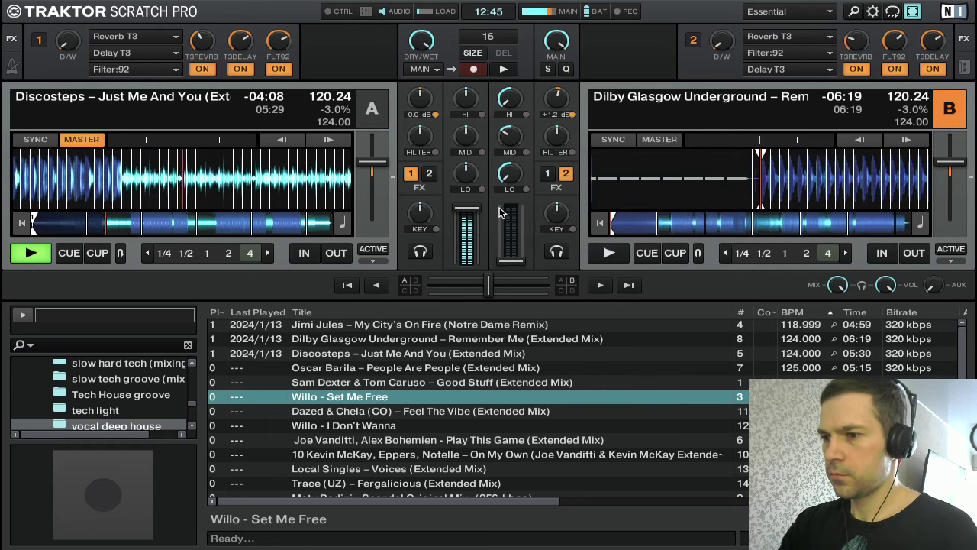
key(Up)
key(Up)
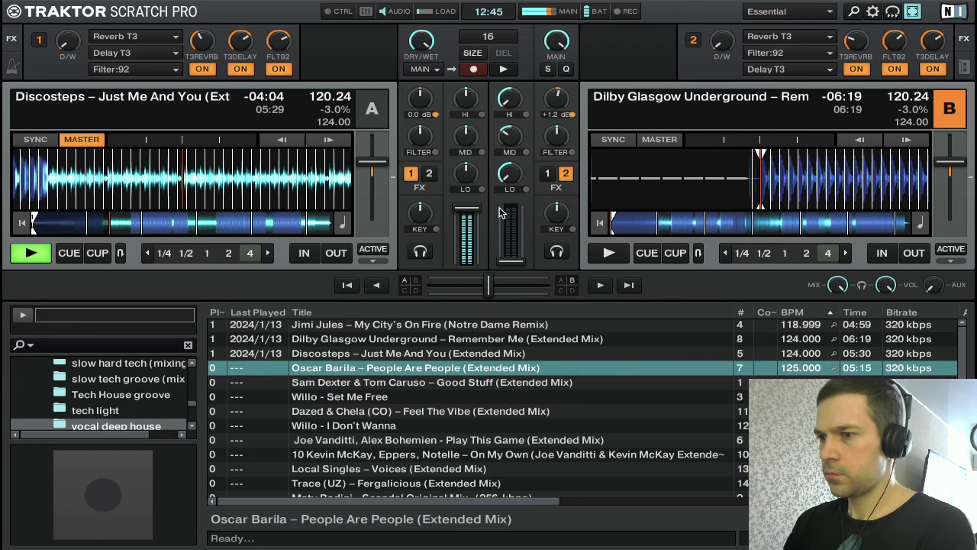
key(Left)
key(Up)
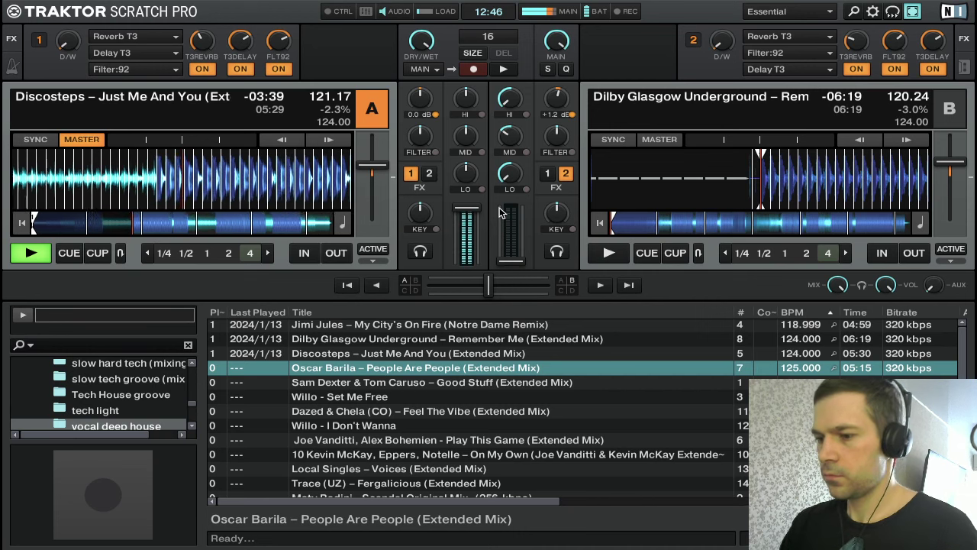
Load People Are People (Extended Mix) into deck B at 121.17 BPM and highlight Willo - Set Me Free in the list
key(Down)
key(Down)
key(Down)
key(Up)
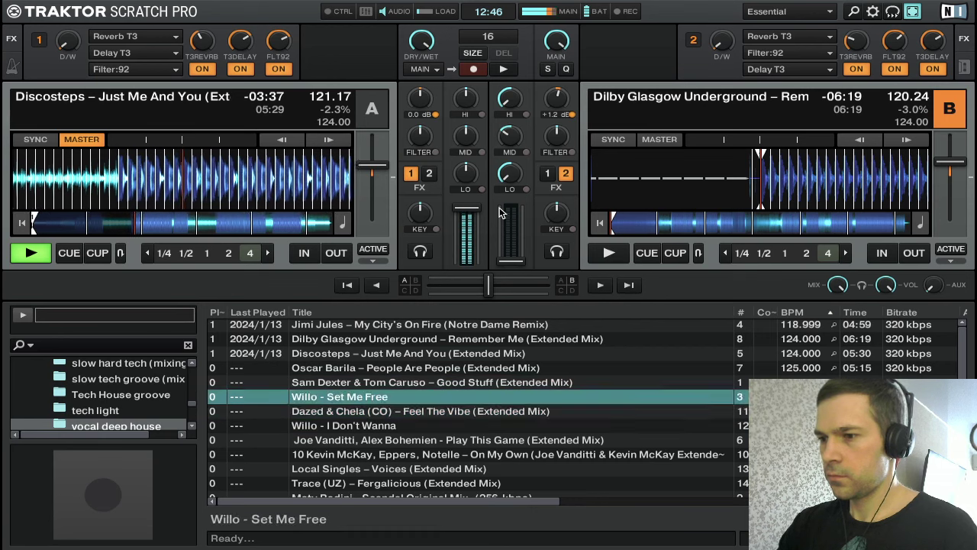
key(Up)
key(Up)
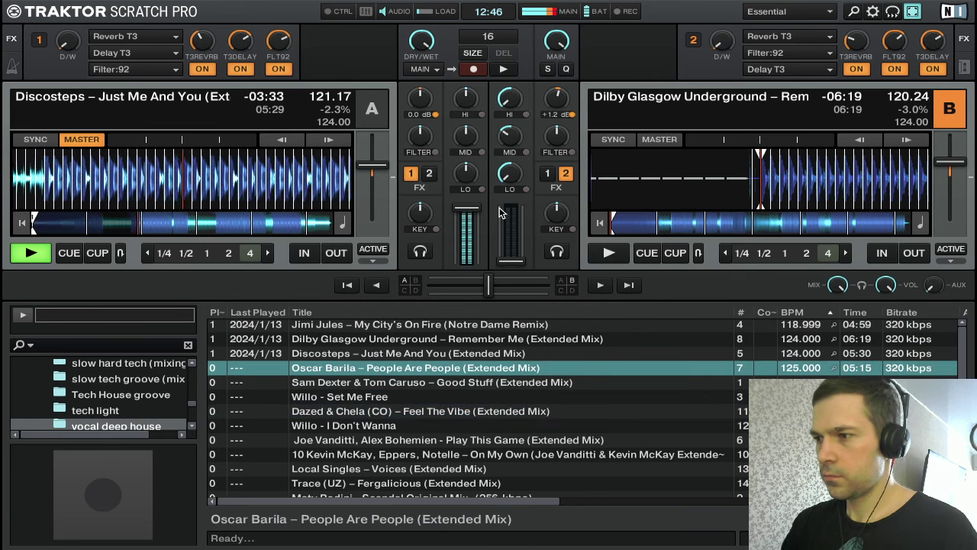
key(ctrl+Right)
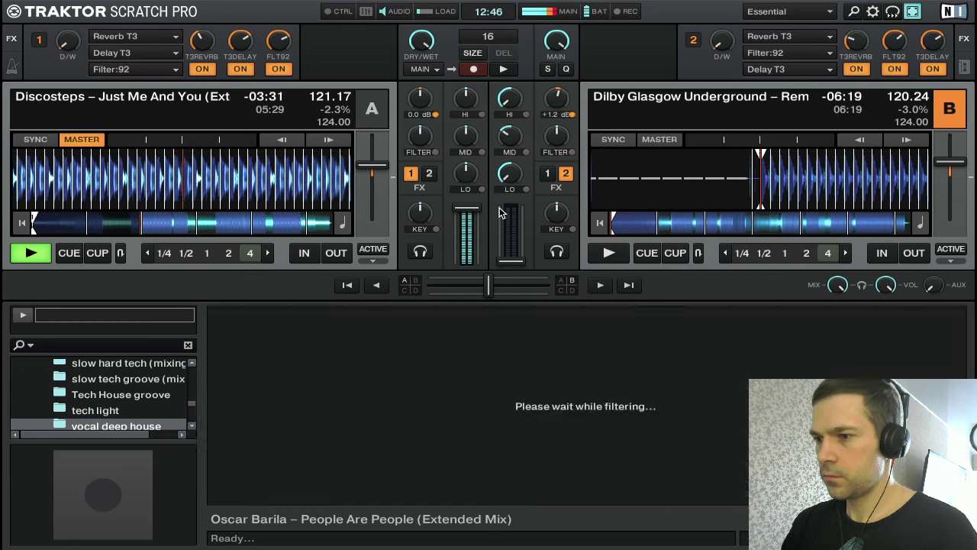
key(Down)
key(Down)
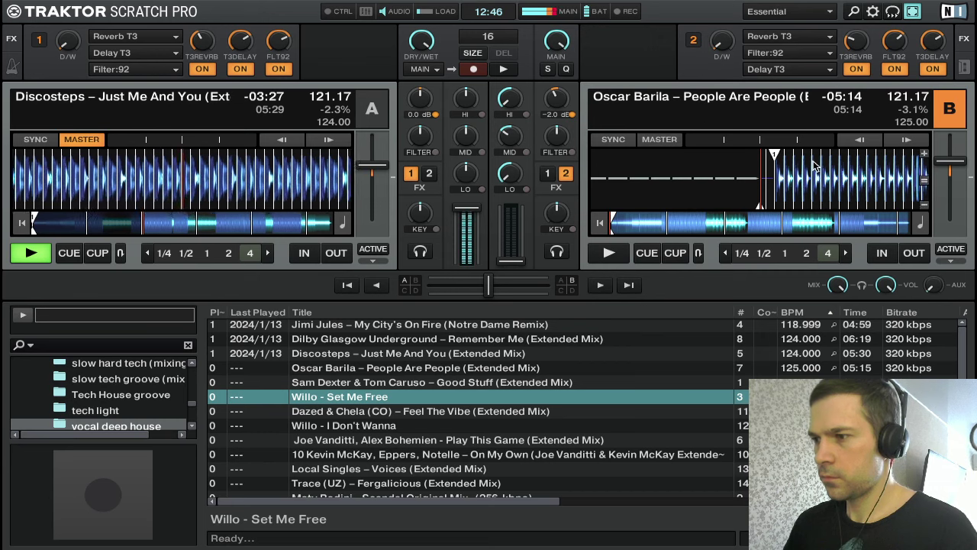
Align deck B's playhead with the track's first beat and set the cue point there
drag(836, 177, 817, 178)
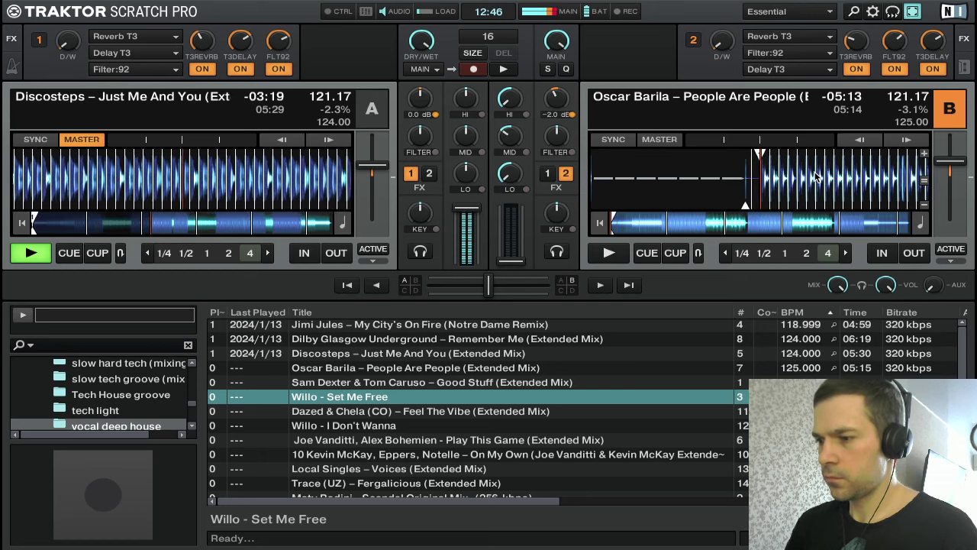
key(k)
key(k)
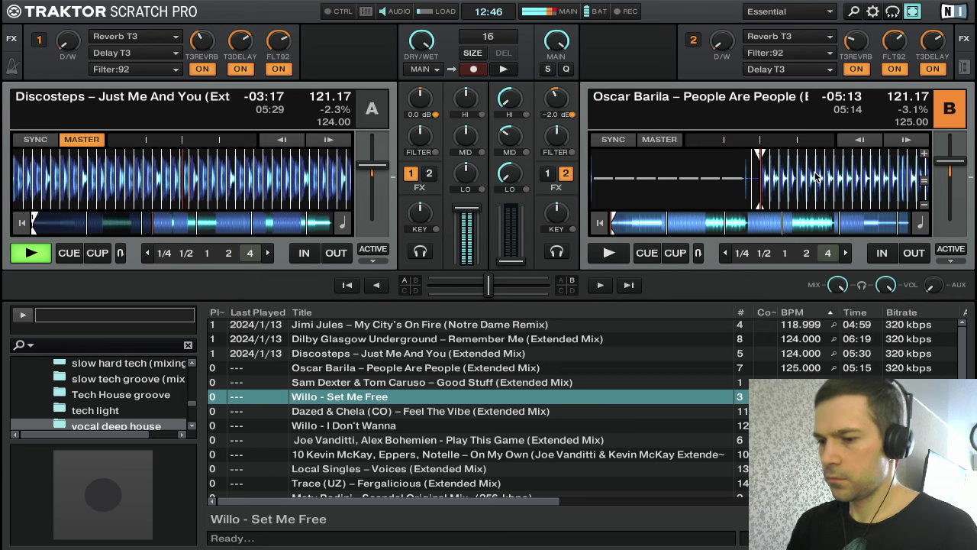
key(k)
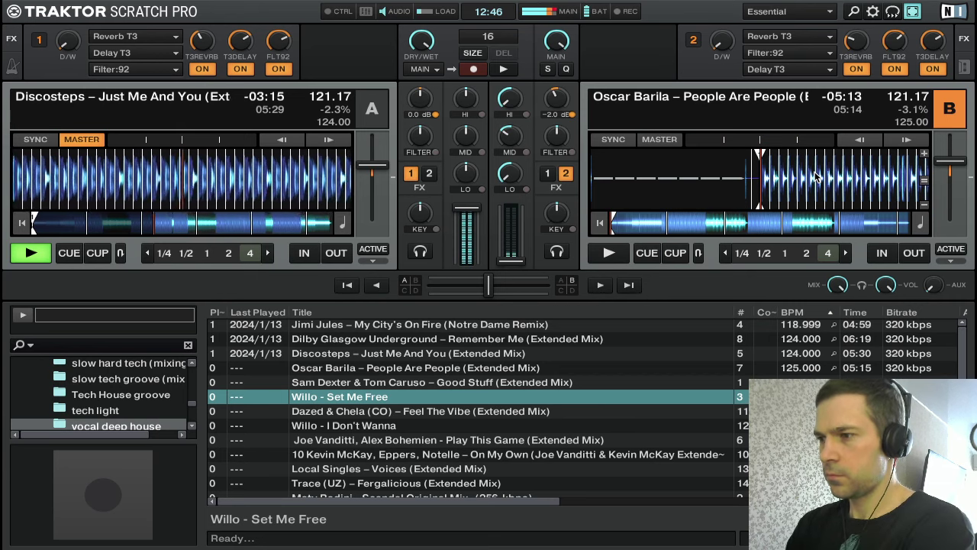
drag(815, 176, 815, 176)
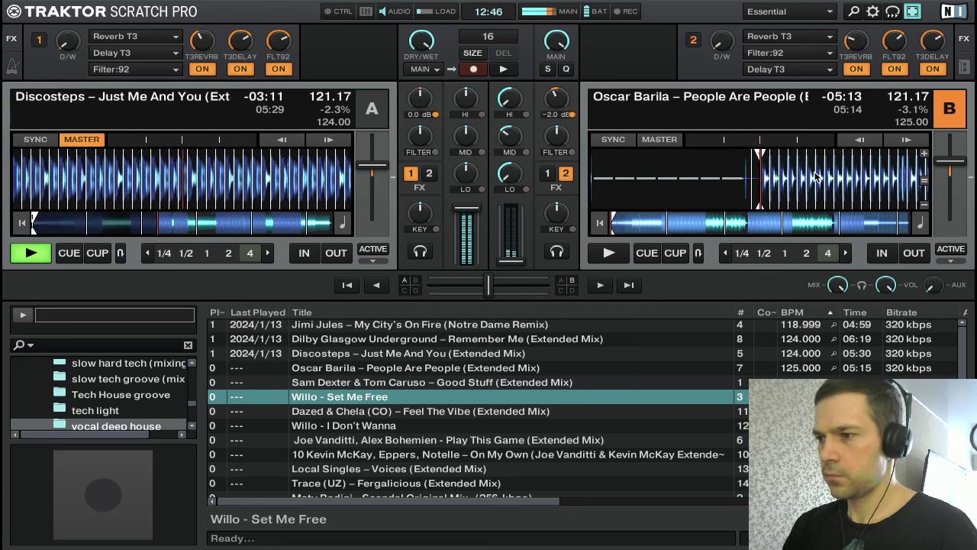
Audition deck B's opening beat repeatedly from its cue point against deck A's playing track
key(l)
key(l)
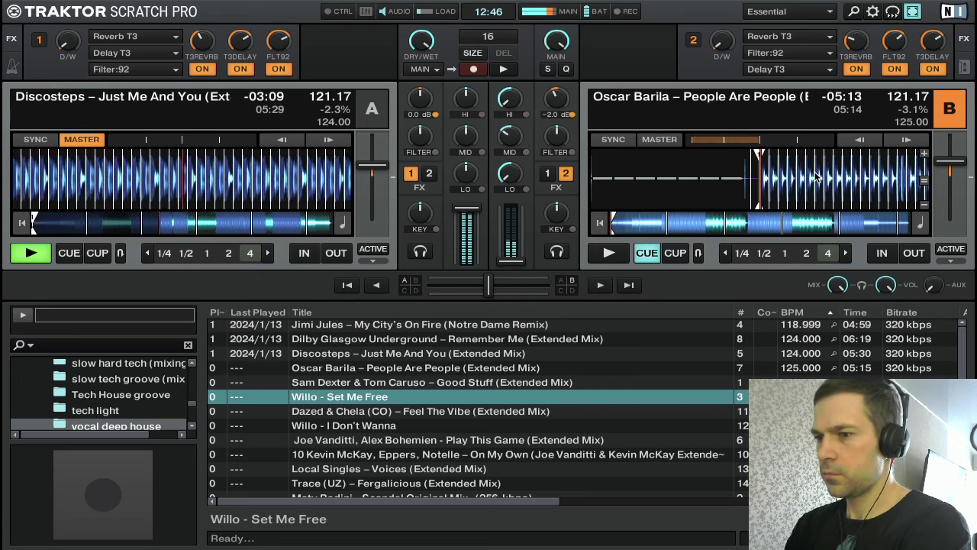
key(l)
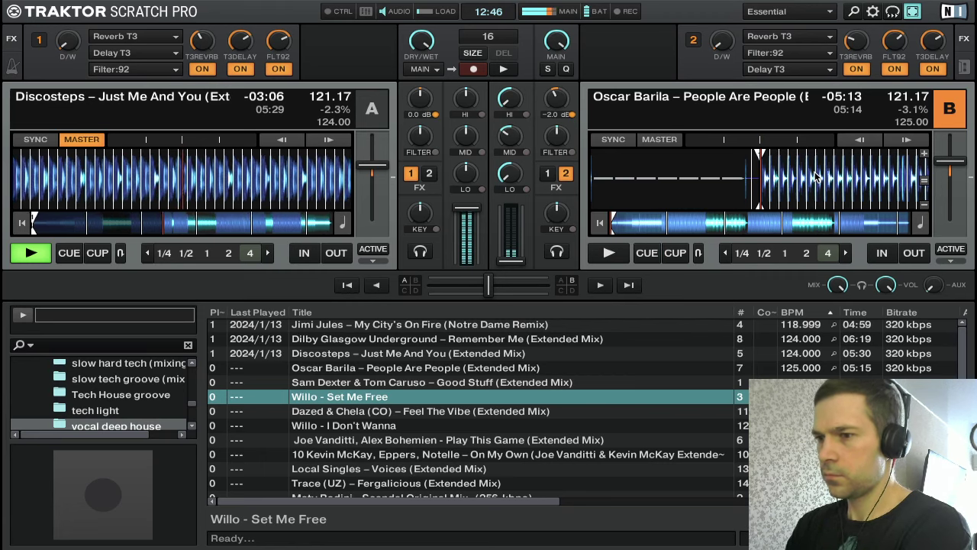
key(l)
key(l)
key(l)
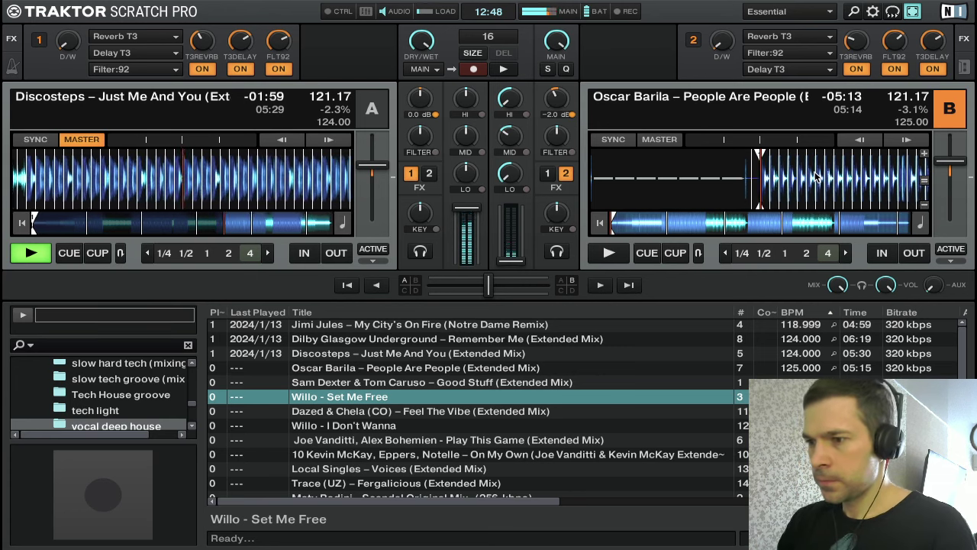
Start deck B's track from its cue point in time with deck A and raise its channel fader to full
key(c)
key(c)
key(c)
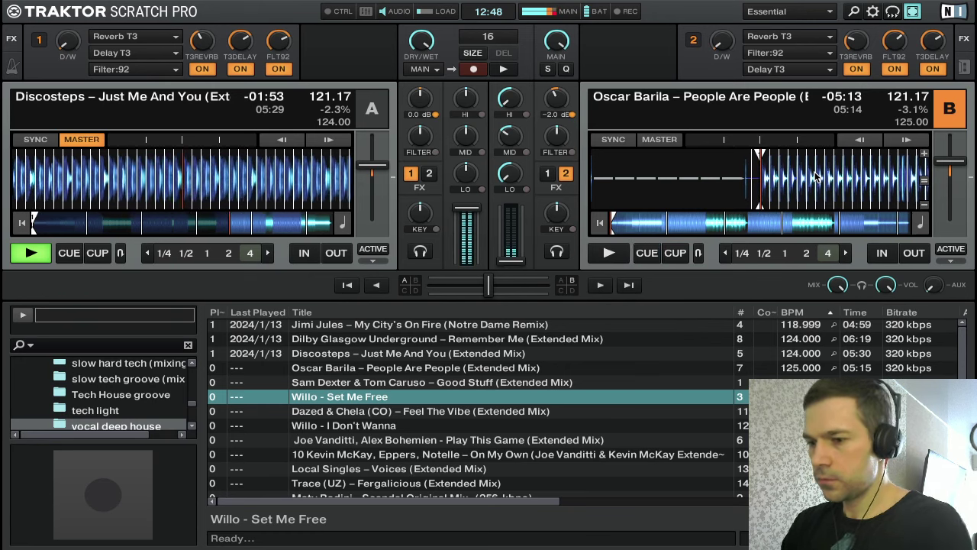
key(c)
key(space)
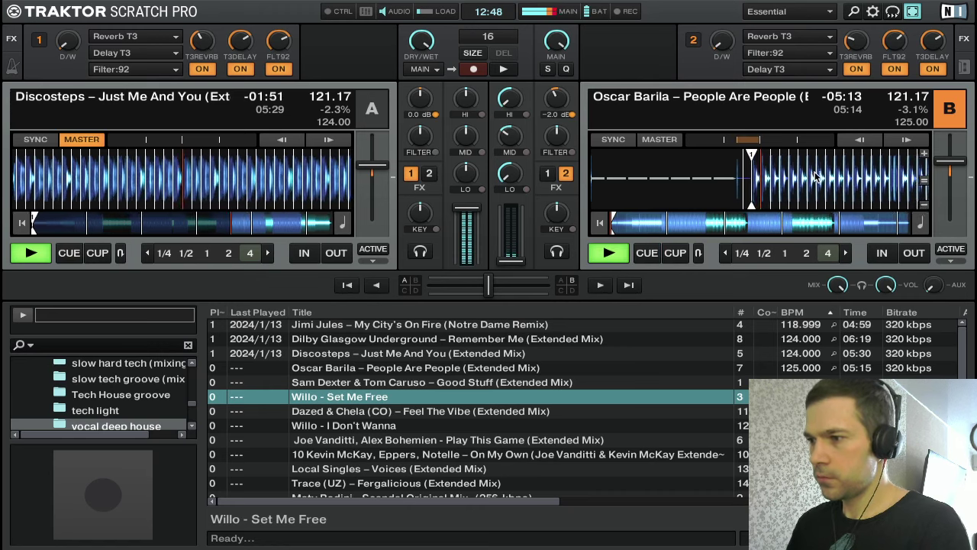
key(Right)
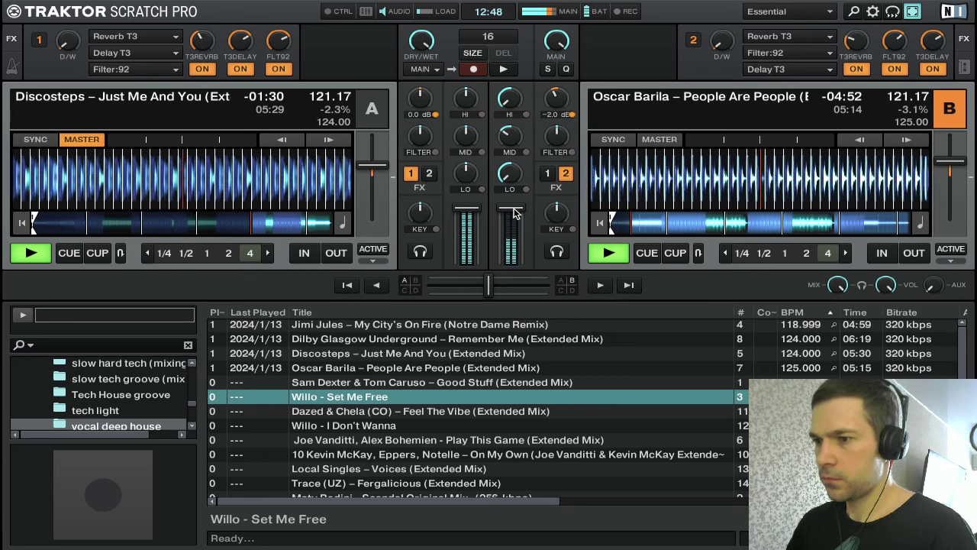
Bring deck B's HI and MID EQ up to neutral
mouse_move(507, 107)
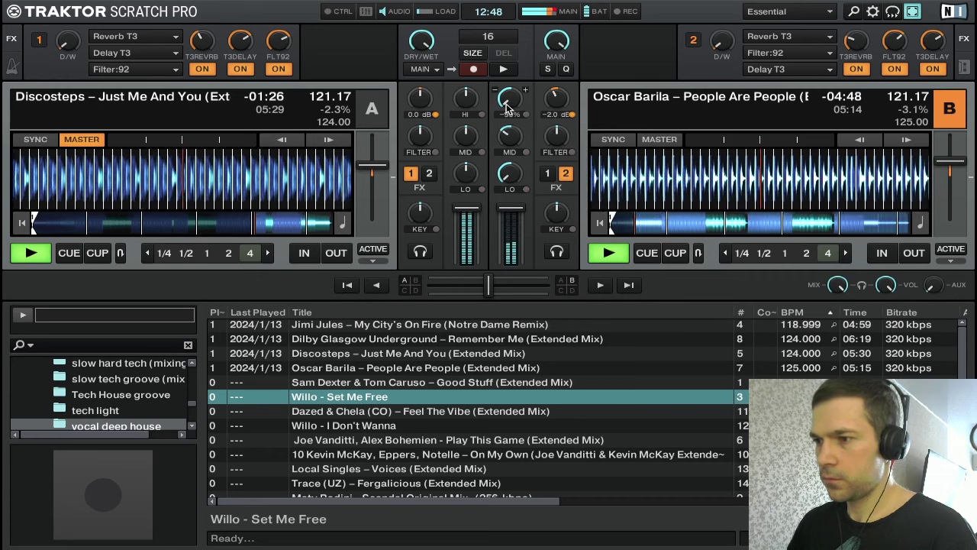
drag(511, 102, 507, 85)
double_click(509, 104)
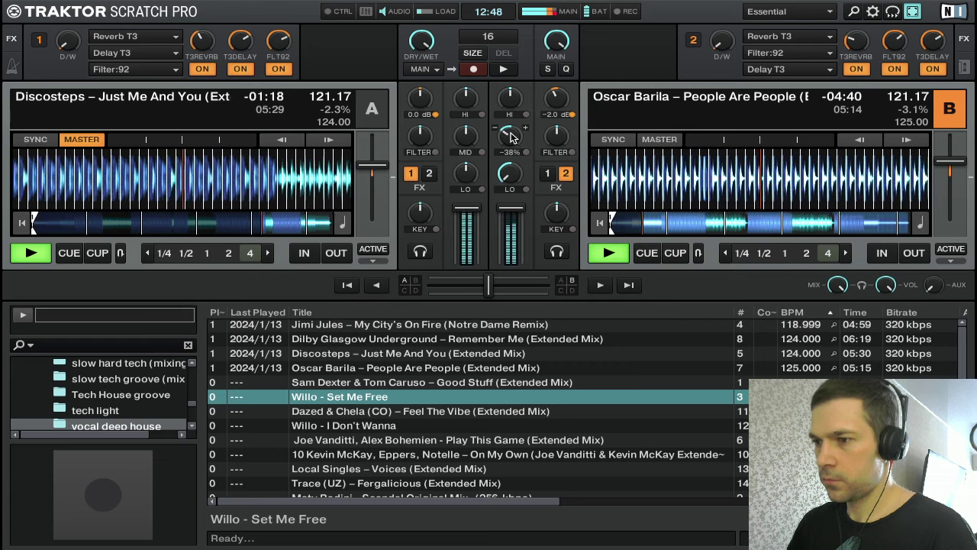
drag(510, 137, 513, 142)
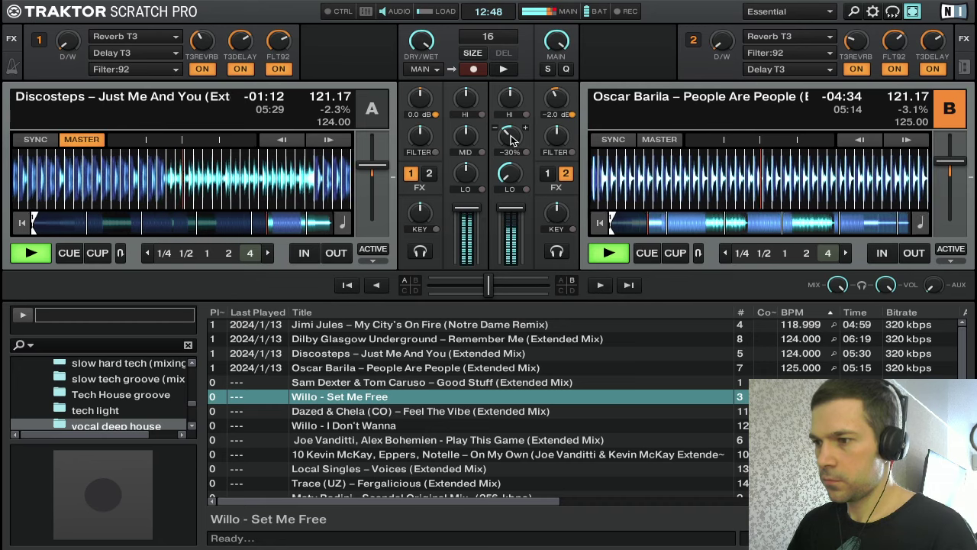
double_click(511, 138)
mouse_move(513, 135)
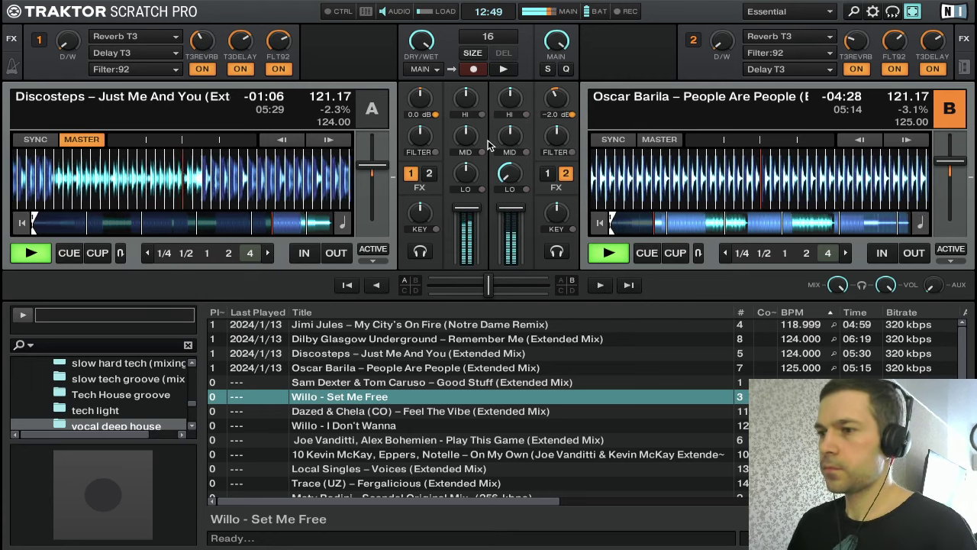
Cut deck A's MID EQ to -30% and reduce its HI EQ to make room for deck B
drag(465, 137, 467, 142)
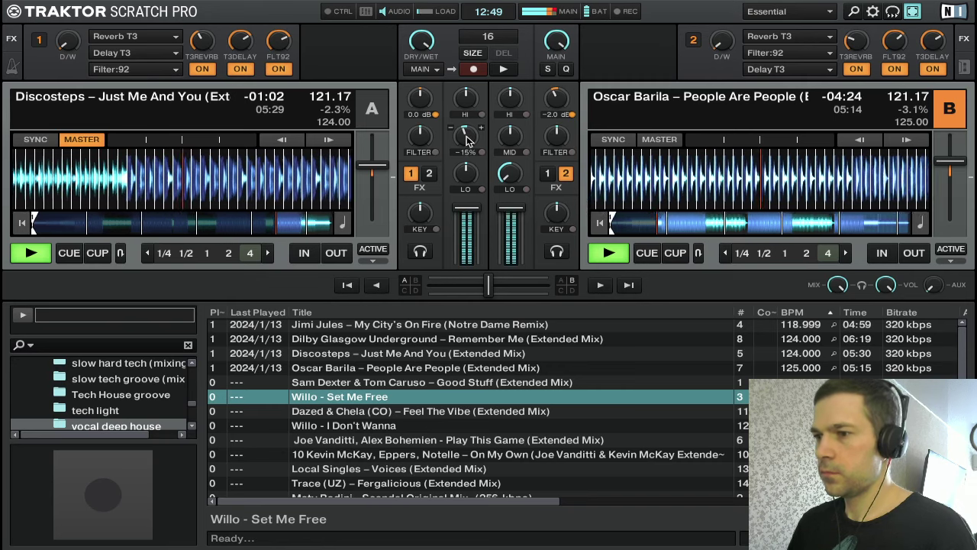
mouse_move(467, 105)
mouse_down()
mouse_move(467, 136)
mouse_move(466, 107)
mouse_up()
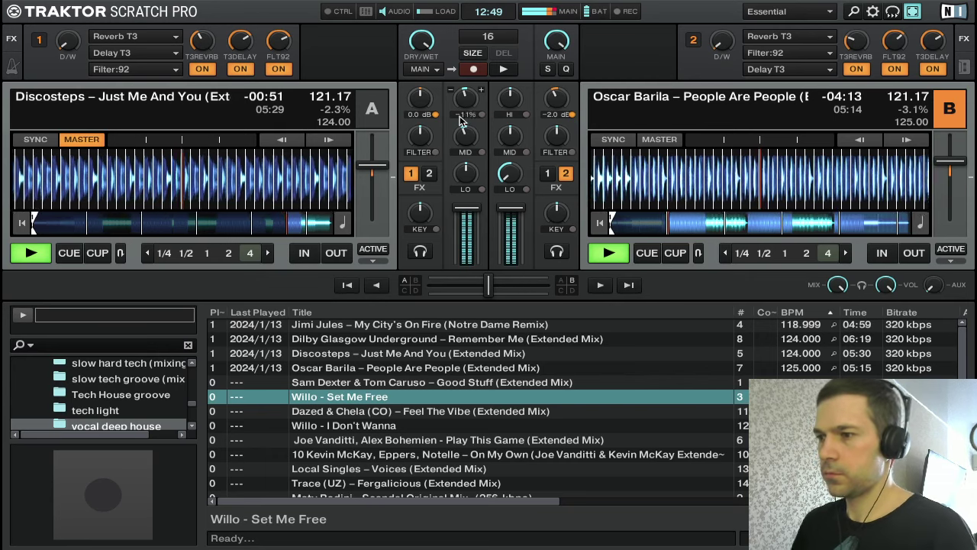
drag(471, 136, 466, 112)
scroll(465, 98, down, 2)
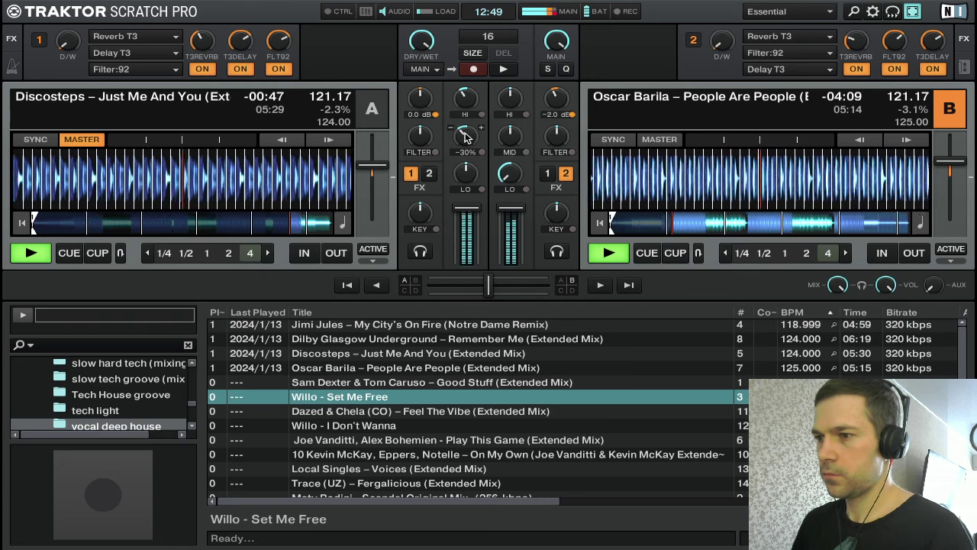
Swap the bass by bringing deck B's LO EQ up to neutral while lowering deck A's LO EQ
scroll(508, 174, up, 5)
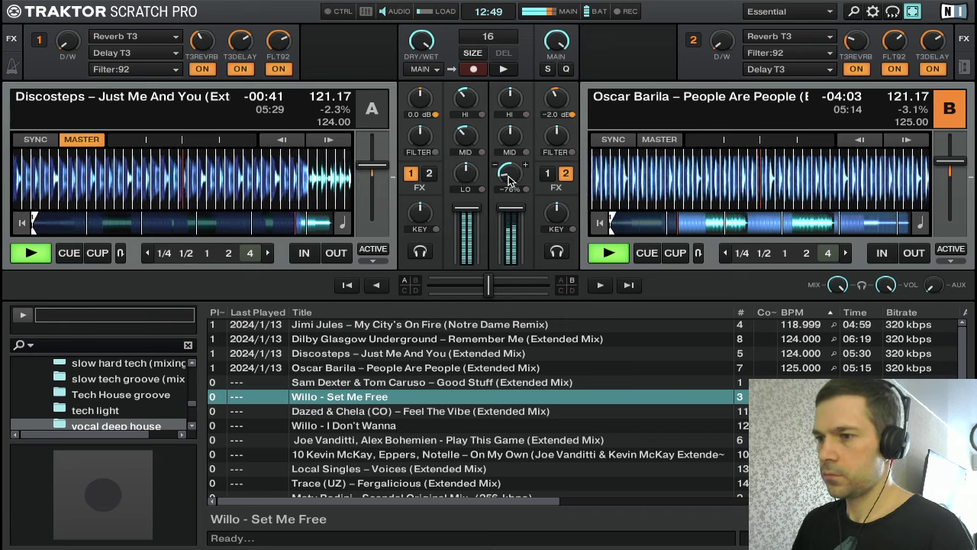
scroll(508, 177, up, 6)
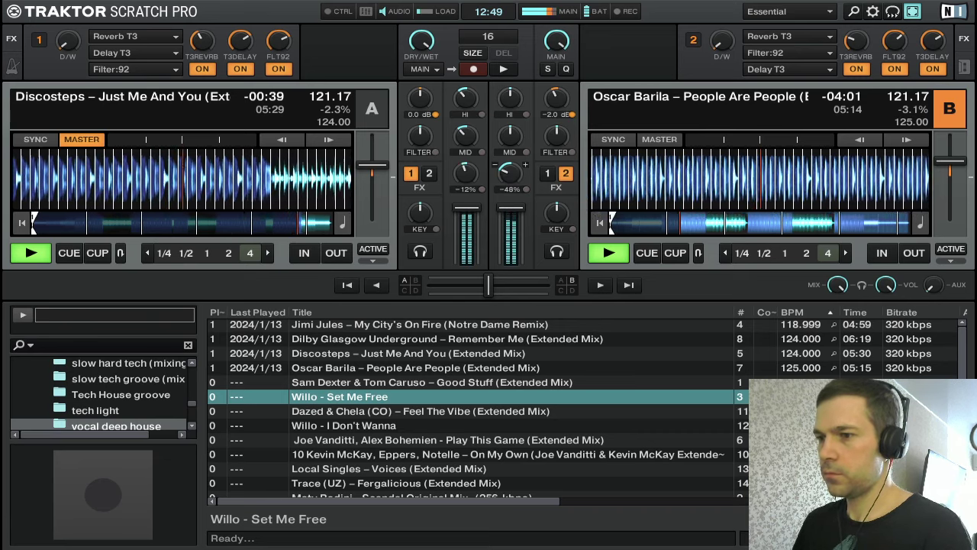
scroll(510, 178, up, 6)
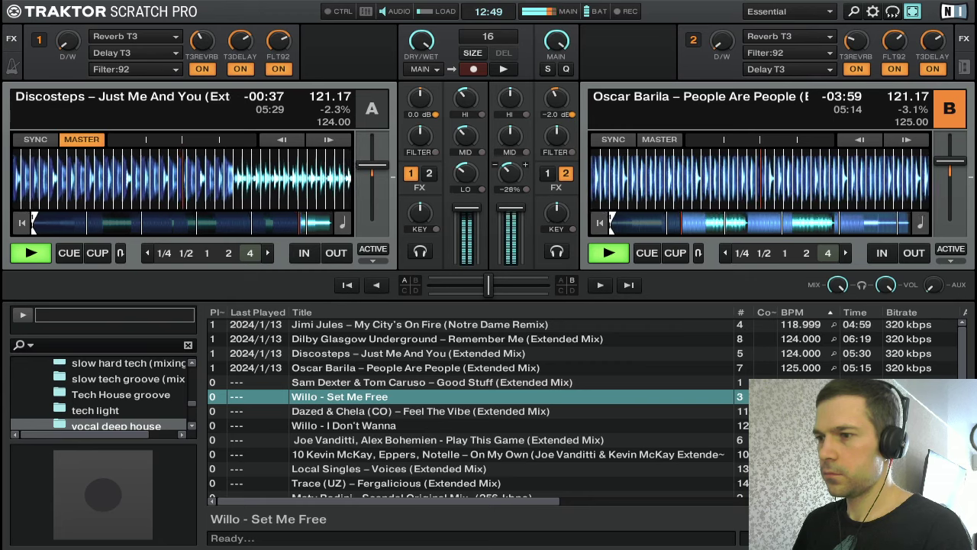
scroll(510, 177, up, 4)
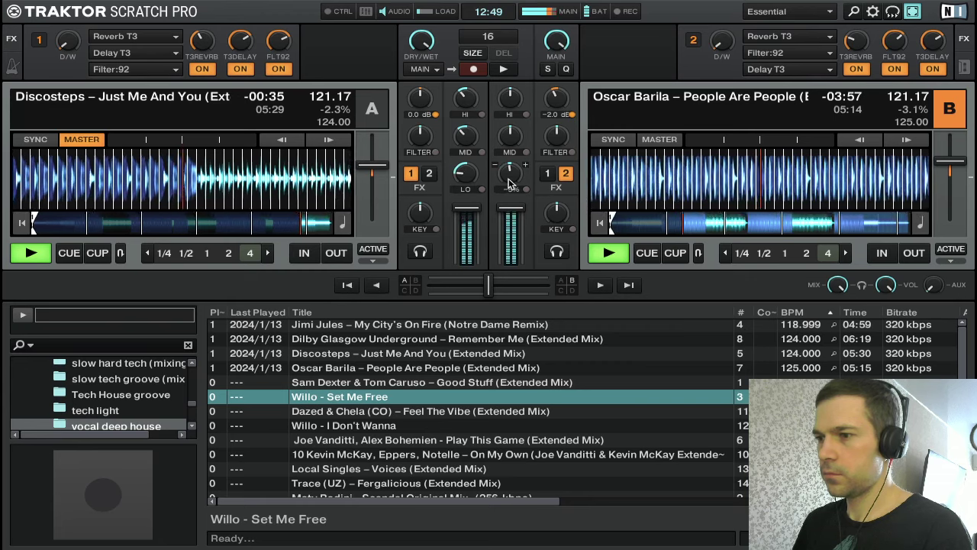
Gradually lower deck A's HI EQ to -44% and MID EQ to -70% while reducing its LO EQ further
scroll(470, 141, down, 2)
scroll(470, 113, down, 2)
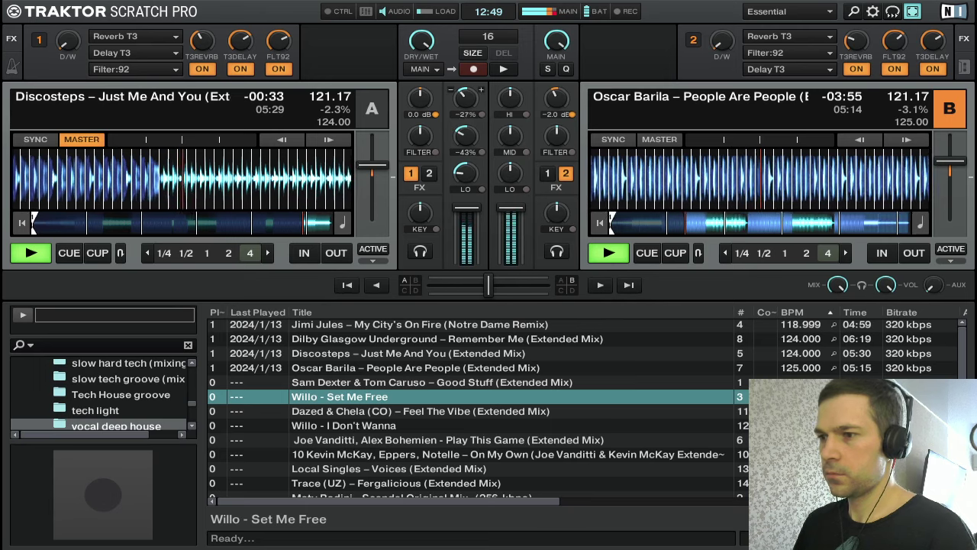
scroll(466, 174, down, 2)
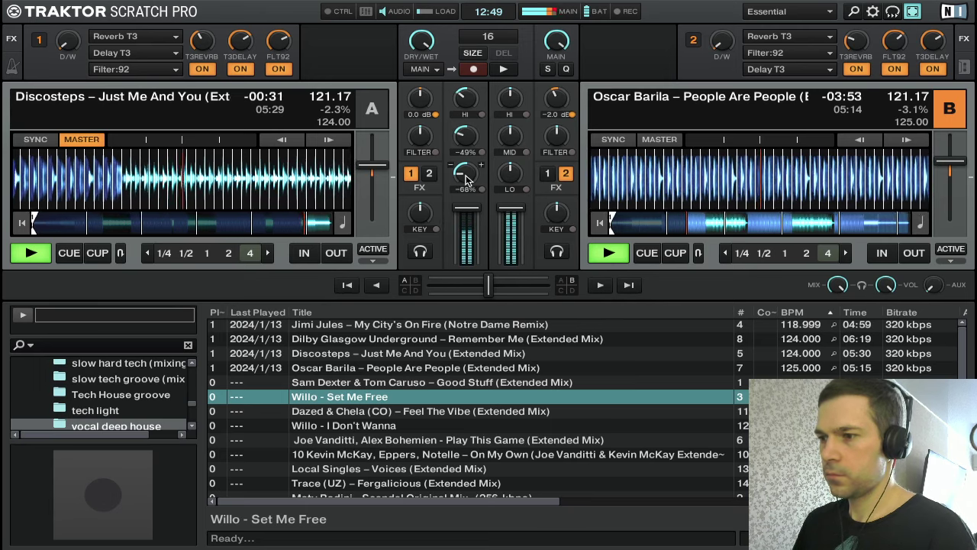
scroll(466, 98, down, 1)
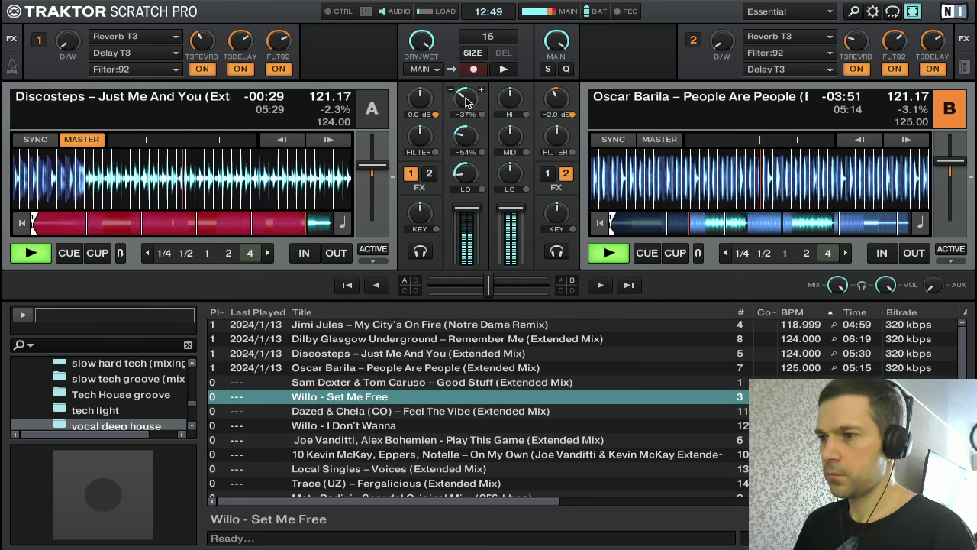
scroll(466, 137, down, 3)
scroll(470, 174, down, 2)
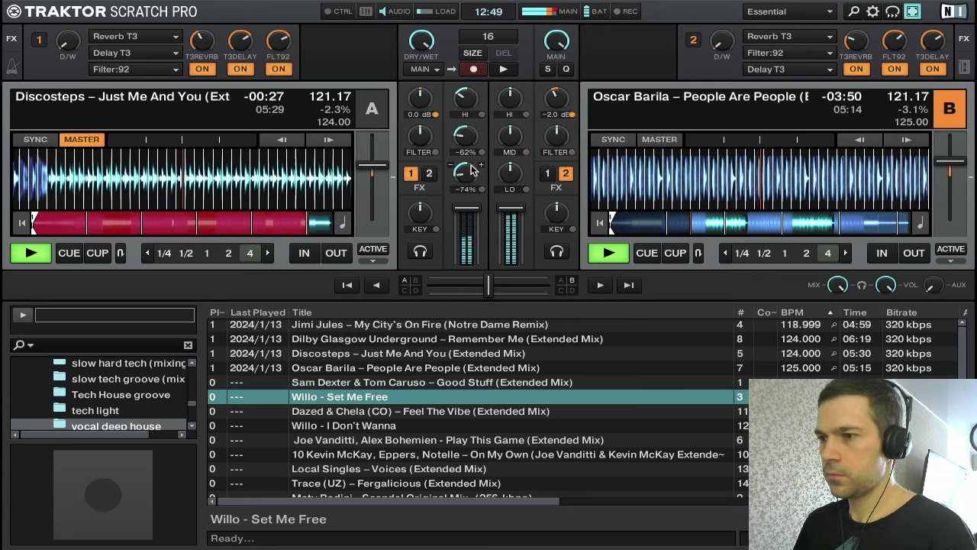
scroll(466, 97, down, 5)
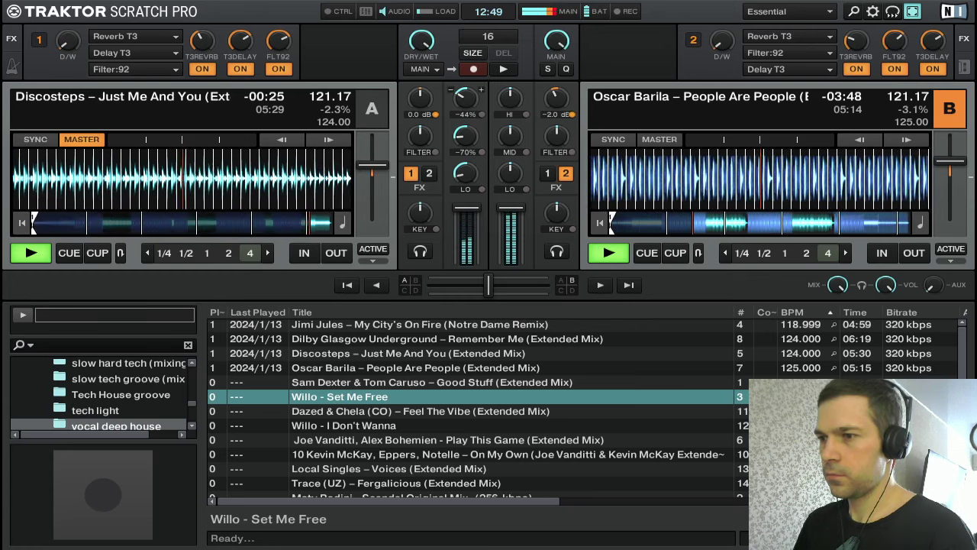
Fade out the rest of deck A's HI, MID and LO EQ, taking LO down to -100%
scroll(465, 137, down, 4)
scroll(463, 98, down, 4)
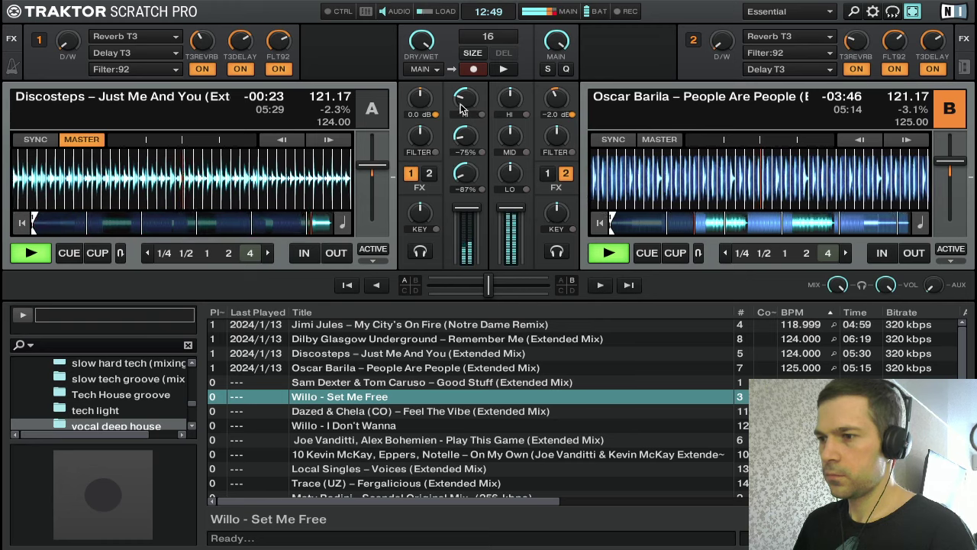
scroll(466, 137, down, 2)
scroll(466, 174, down, 6)
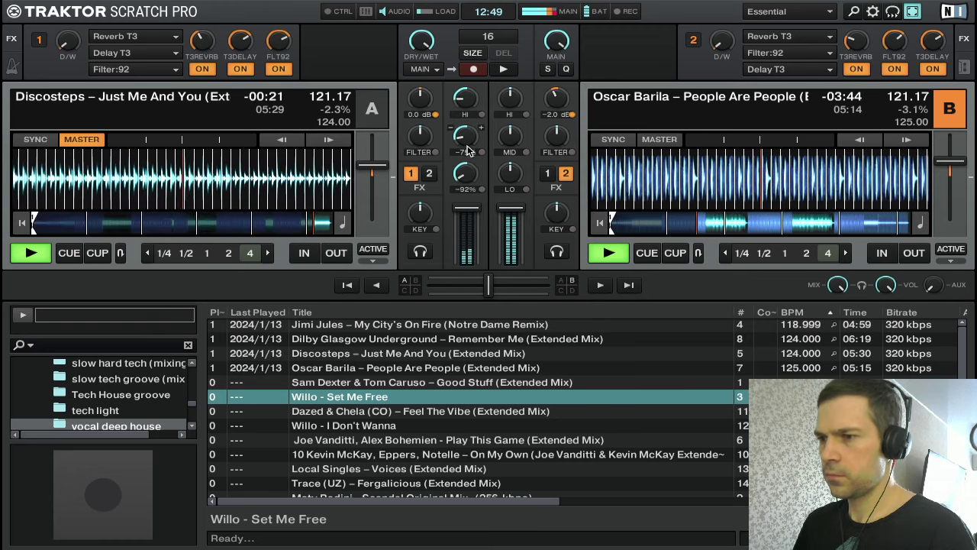
scroll(466, 174, down, 3)
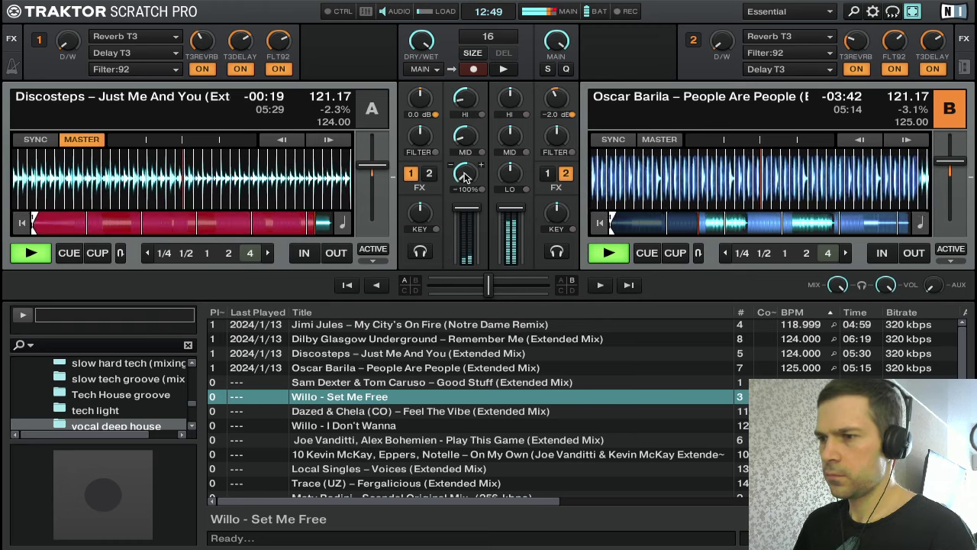
scroll(465, 136, down, 2)
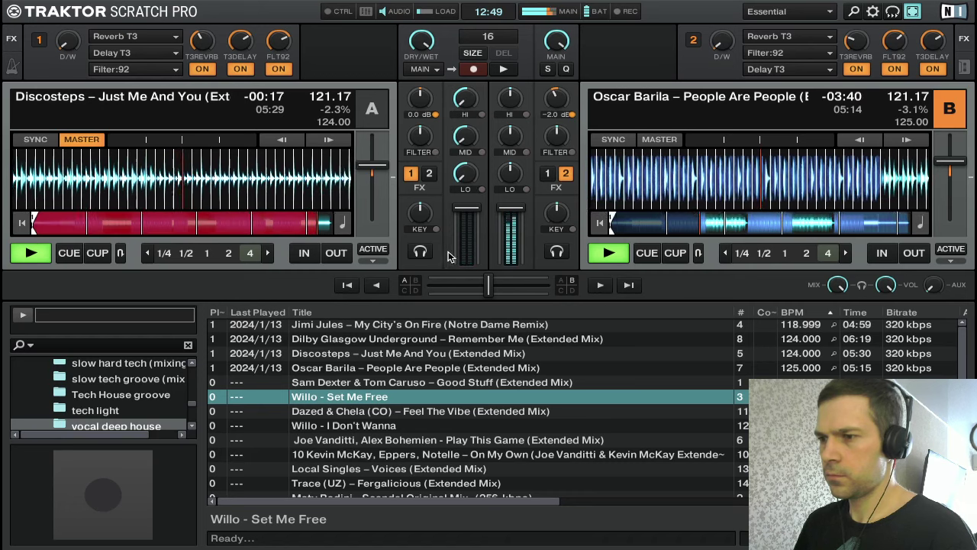
Close deck A's channel fader and return its track to the cue point
scroll(467, 219, down, 10)
key(w)
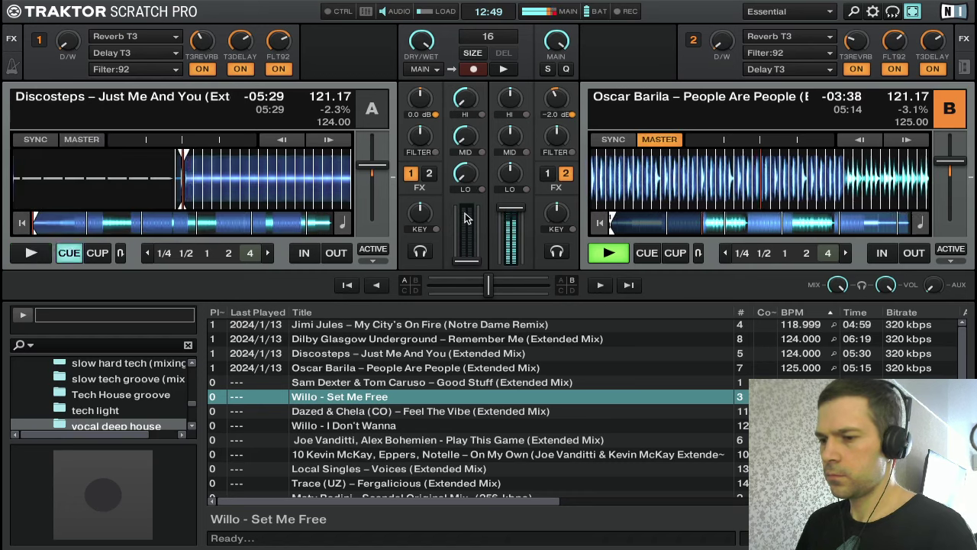
Load "Good Stuff (Extended Mix)" into deck A and highlight "Willo - Set Me Free" in the playlist
key(Down)
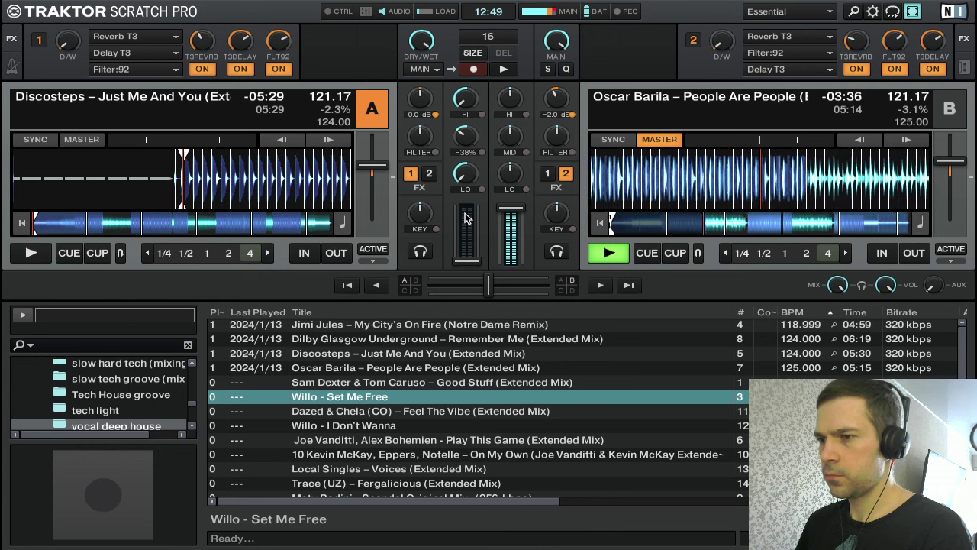
key(Down)
key(Up)
key(Up)
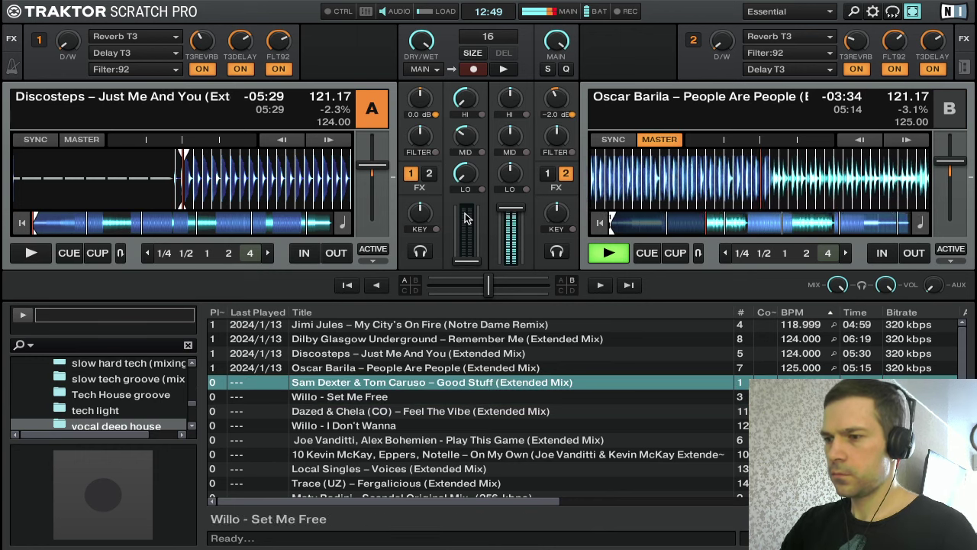
key(ctrl+Left)
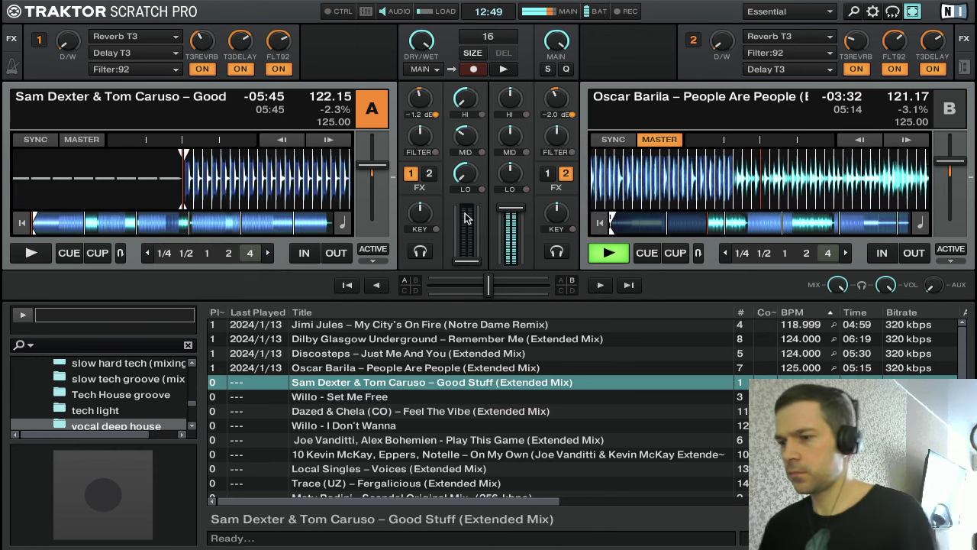
key(Down)
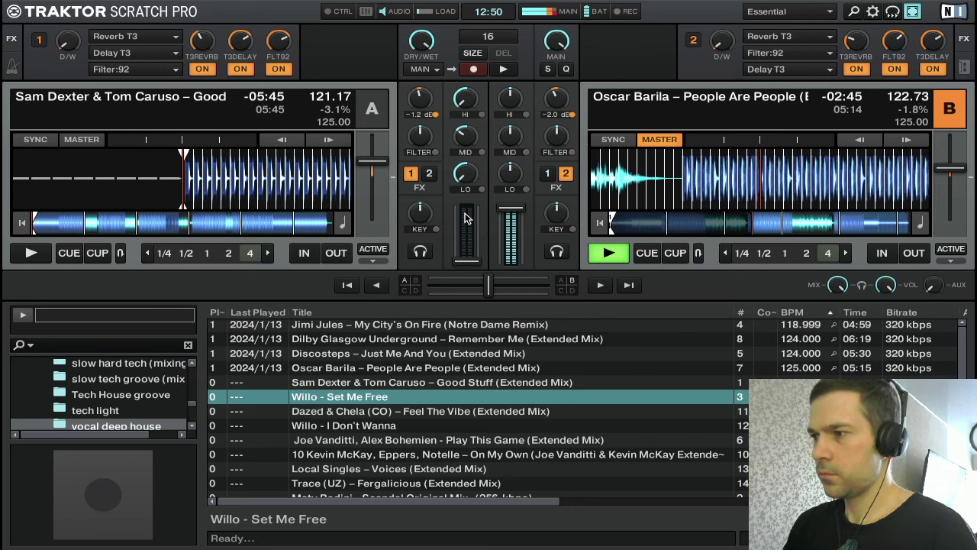
Start deck A's track from its cue point in time with deck B and raise deck A's channel fader to full
click(465, 218)
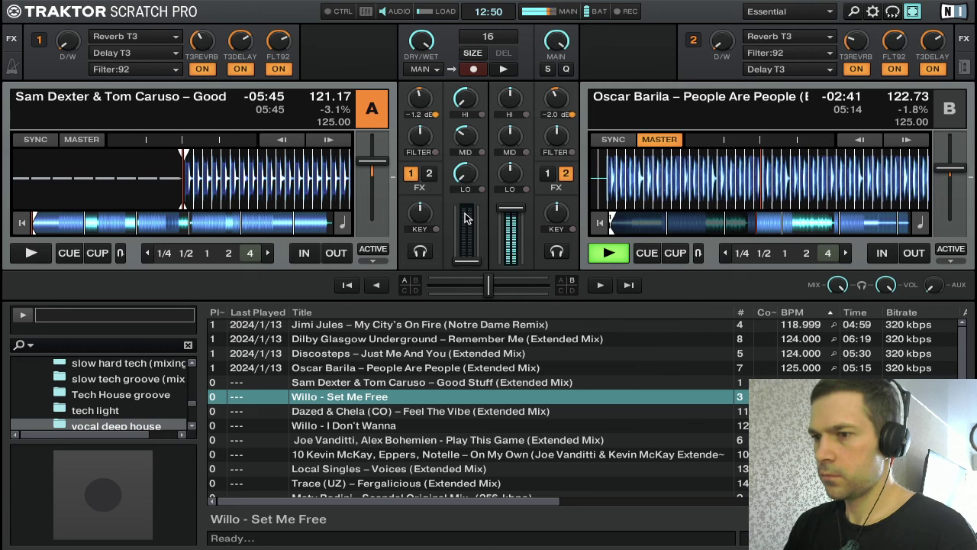
key(s)
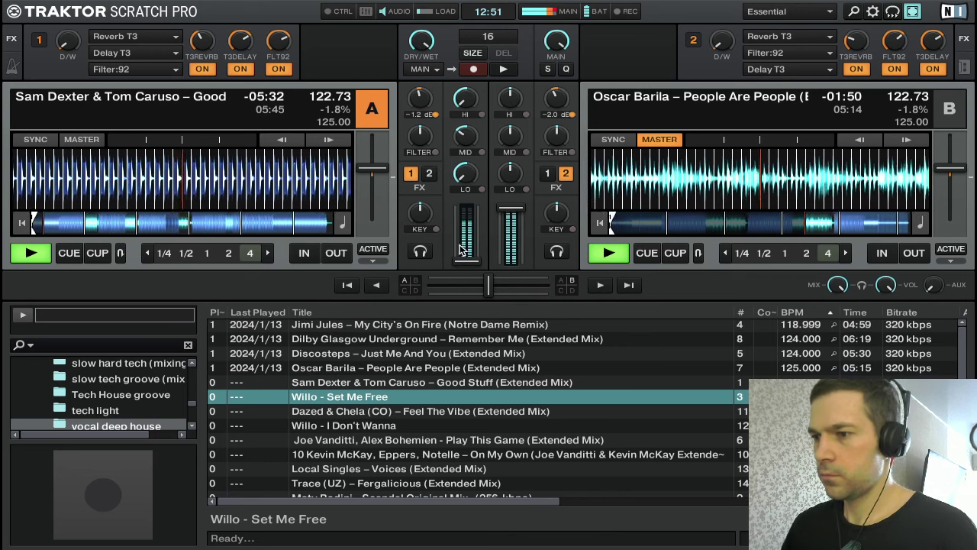
drag(478, 232, 466, 260)
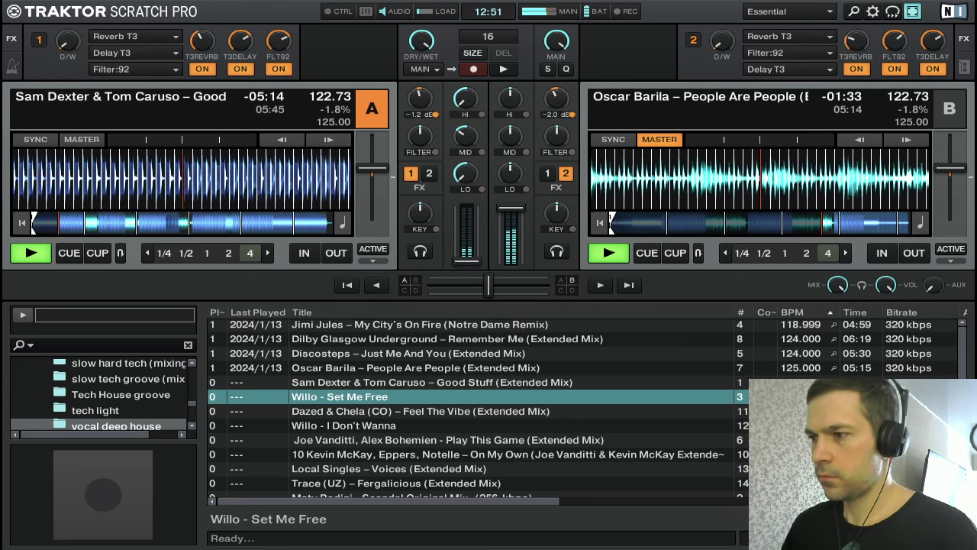
drag(467, 260, 467, 207)
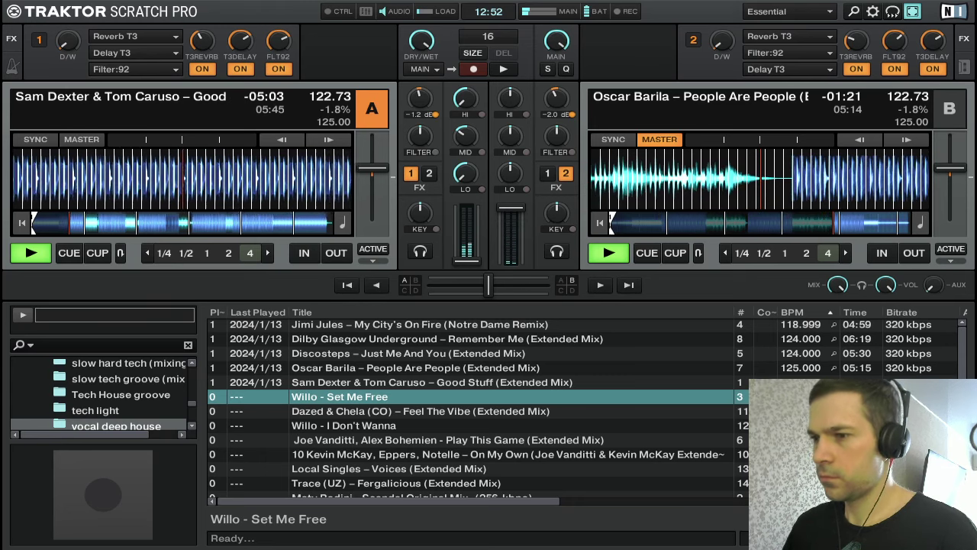
drag(465, 260, 468, 212)
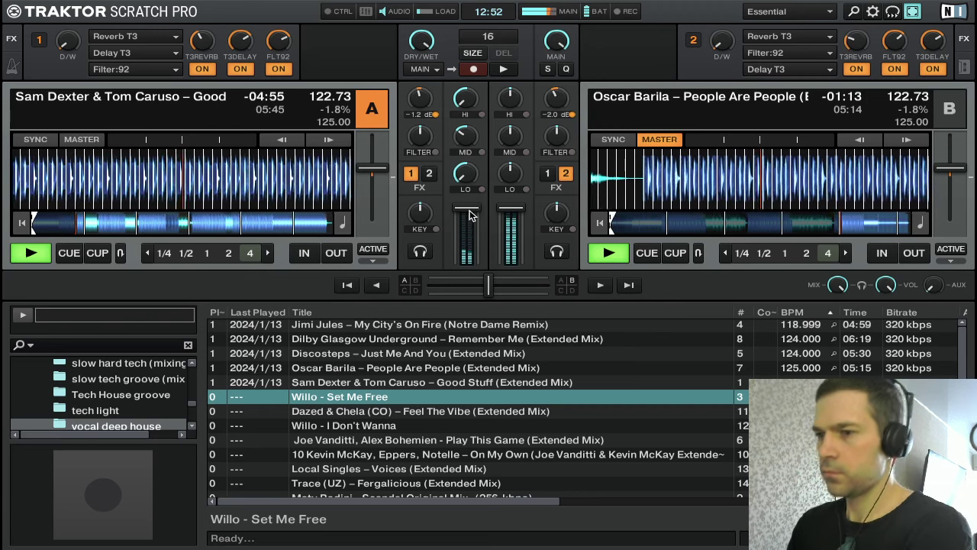
key(Down)
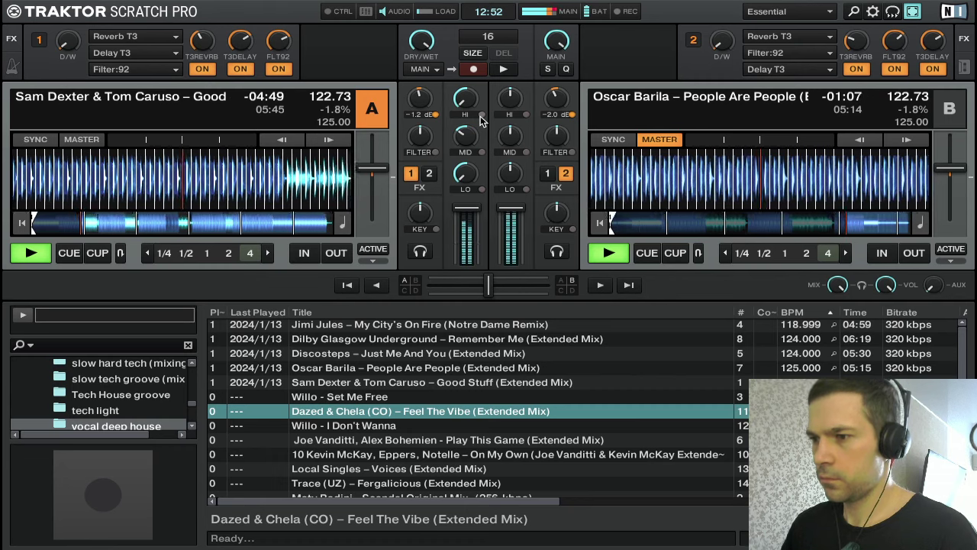
Bring deck A's HI EQ up to -14% and its MID EQ up to -11%
mouse_move(467, 101)
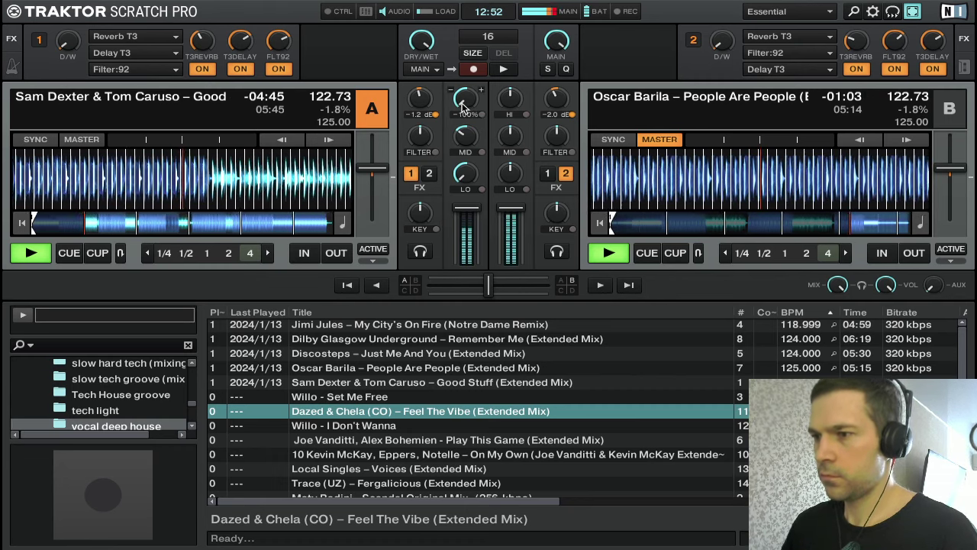
drag(464, 104, 464, 81)
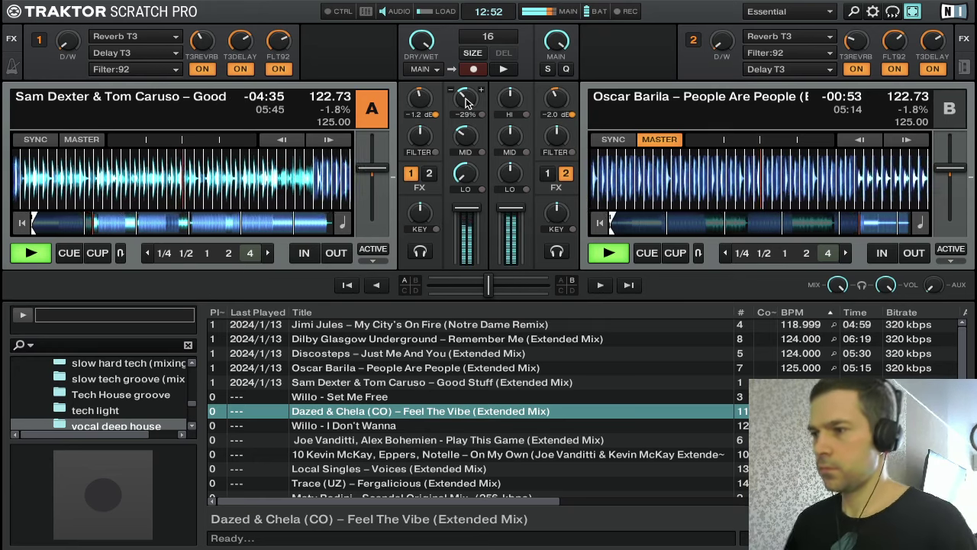
mouse_move(475, 131)
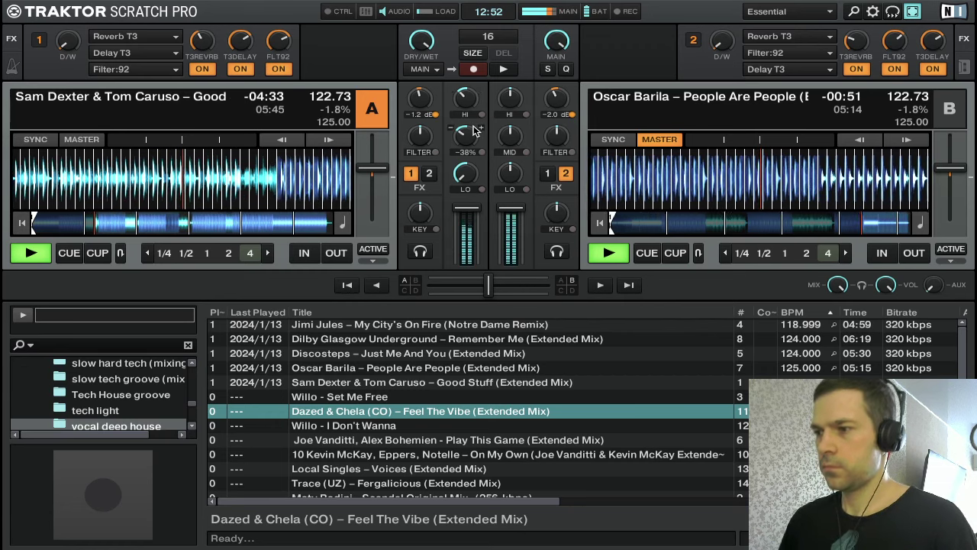
drag(462, 138, 464, 93)
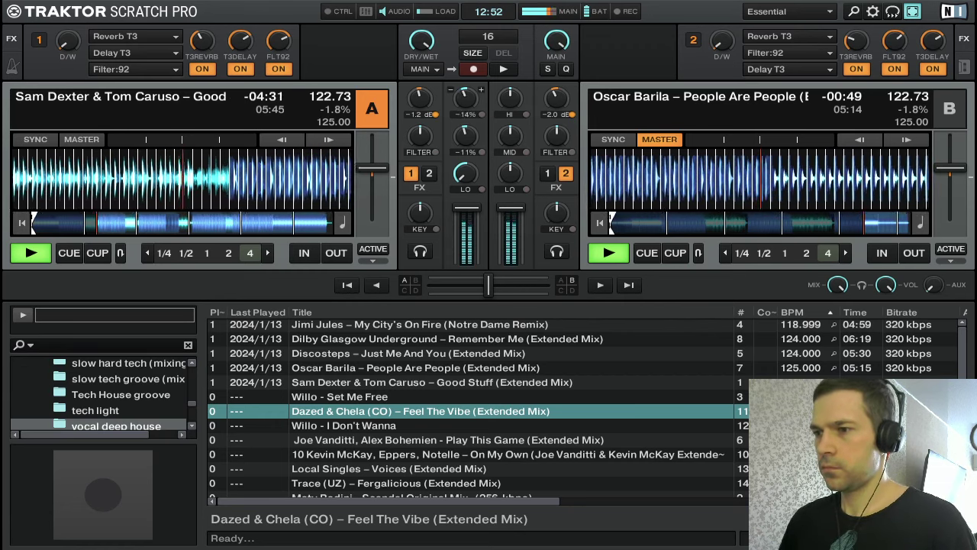
Reset deck A's LO, MID and HI EQ to neutral and cut deck B's LO EQ fully
double_click(466, 181)
drag(511, 177, 511, 229)
double_click(465, 130)
double_click(466, 106)
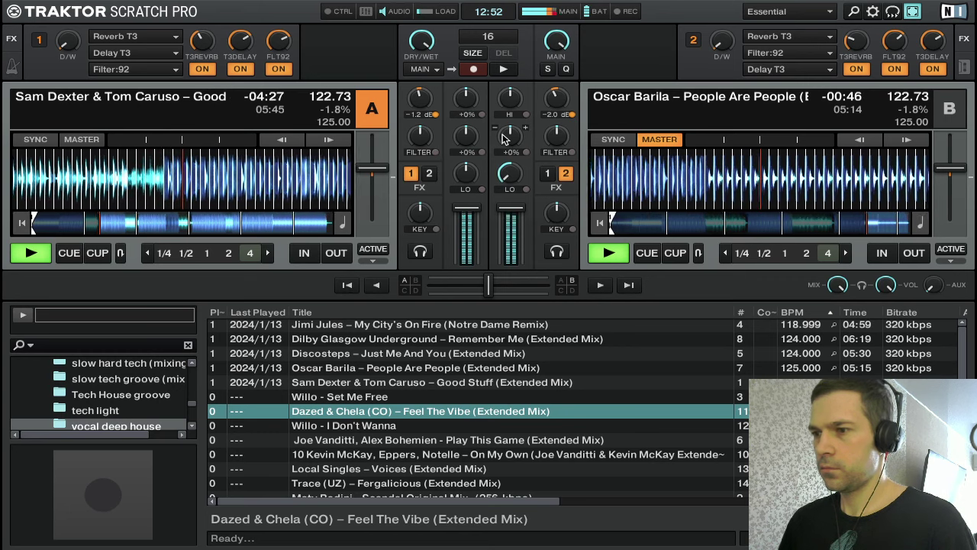
Gradually cut deck B's MID and HI EQ to fade its track out under deck A
drag(504, 134, 509, 147)
drag(509, 105, 510, 113)
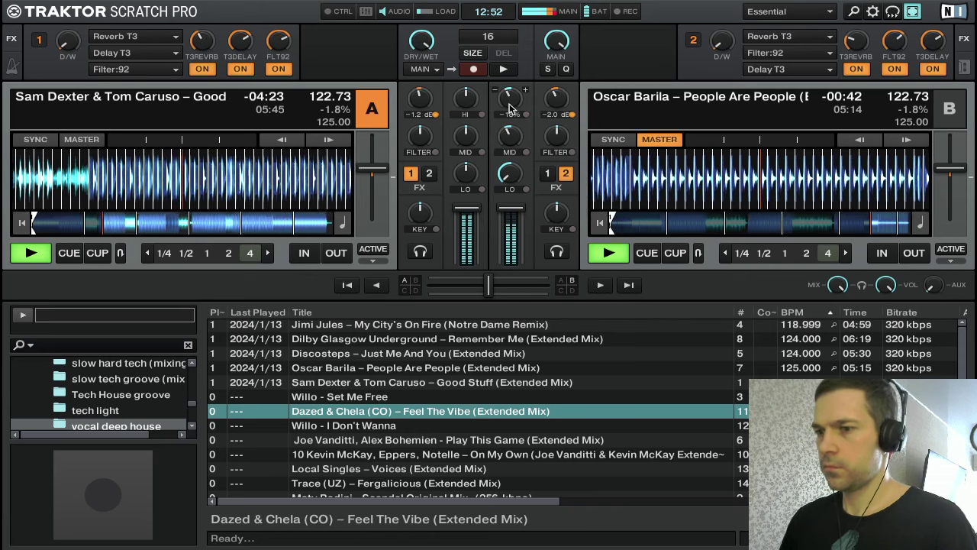
drag(510, 108, 510, 143)
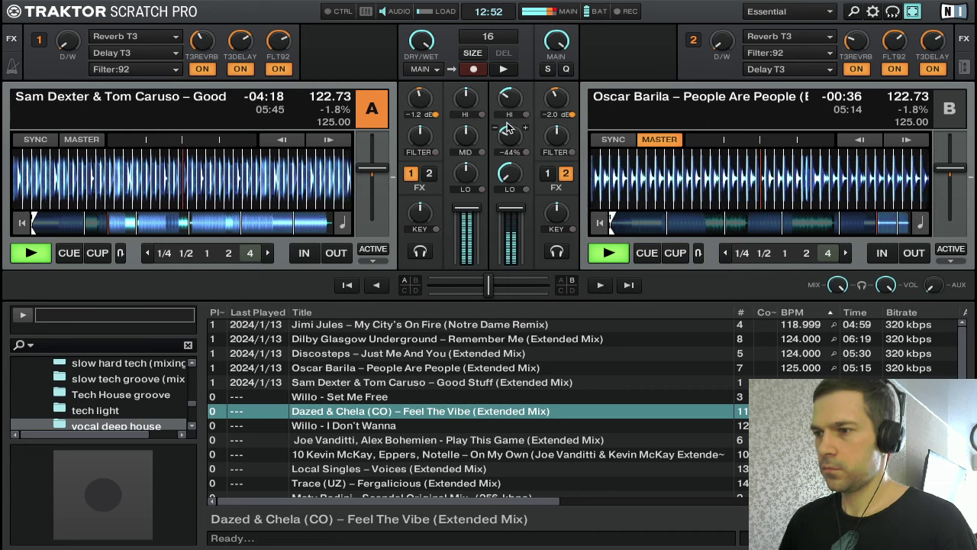
drag(510, 98, 513, 170)
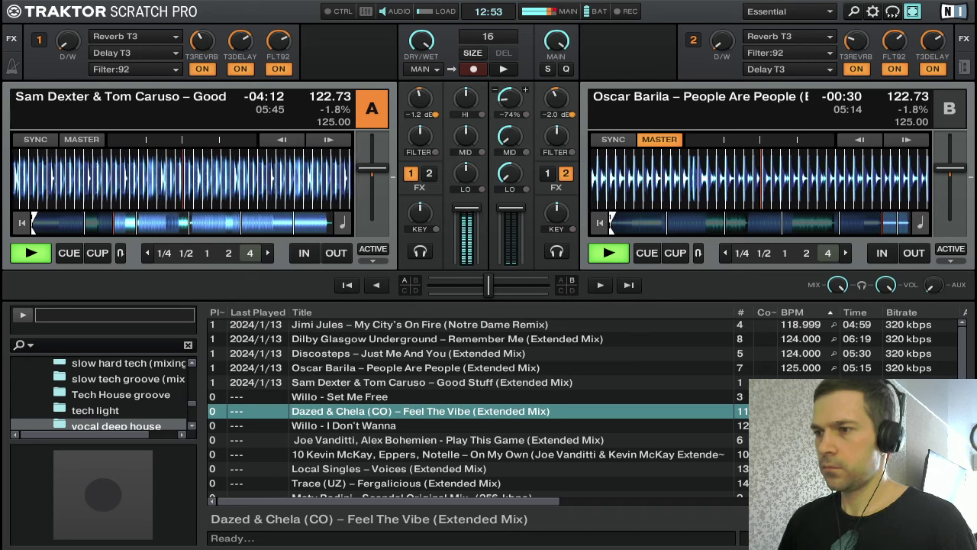
drag(509, 107, 508, 138)
Close deck B's channel fader and return its track to the cue point
drag(518, 205, 518, 261)
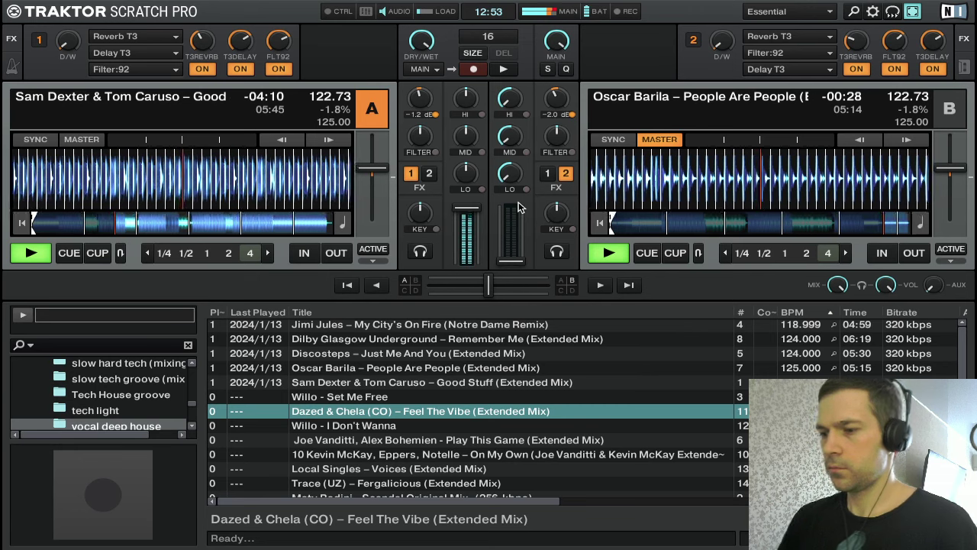
key(c)
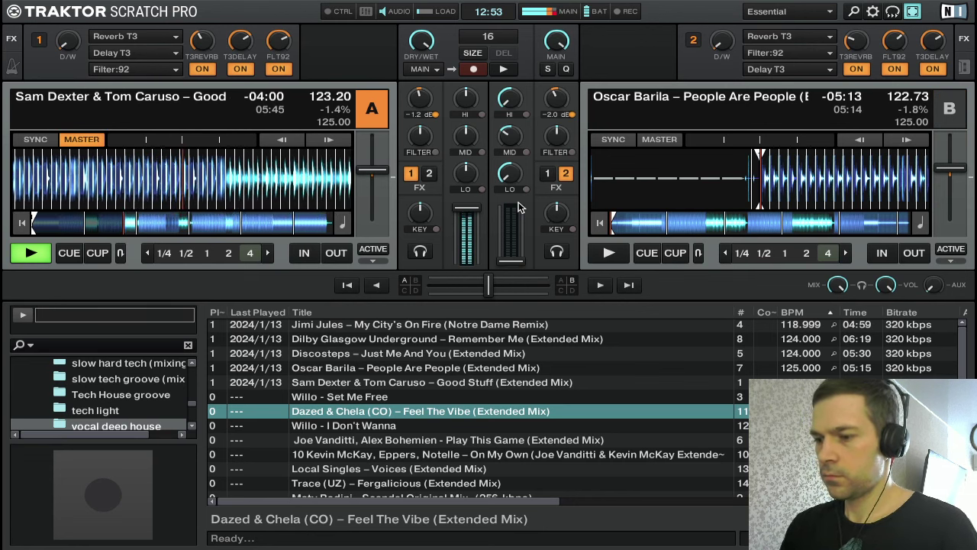
Browse the vocal deep house playlist and load Willo - Set Me Free onto deck B
key(Down)
key(Down)
key(Down)
key(Down)
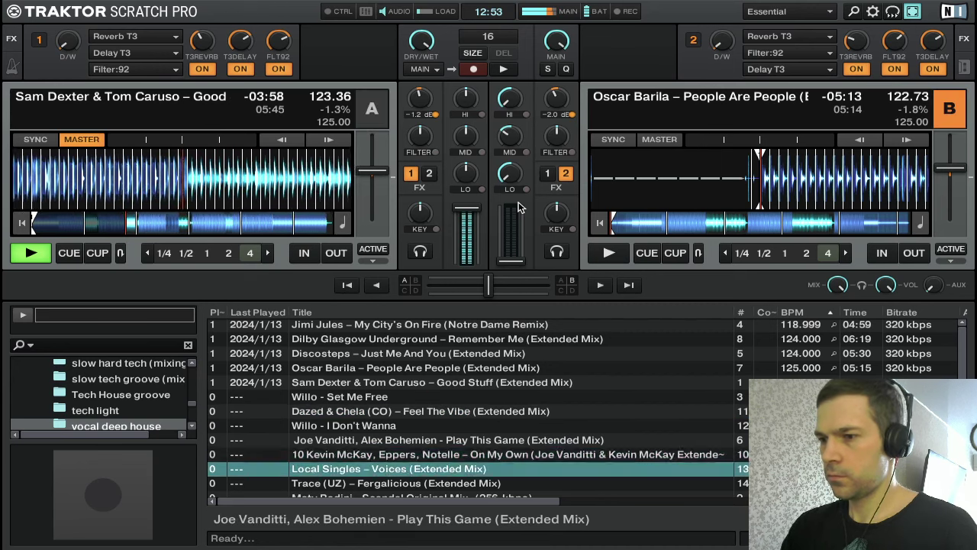
key(Up)
key(Up)
key(Up)
key(Up)
key(Up)
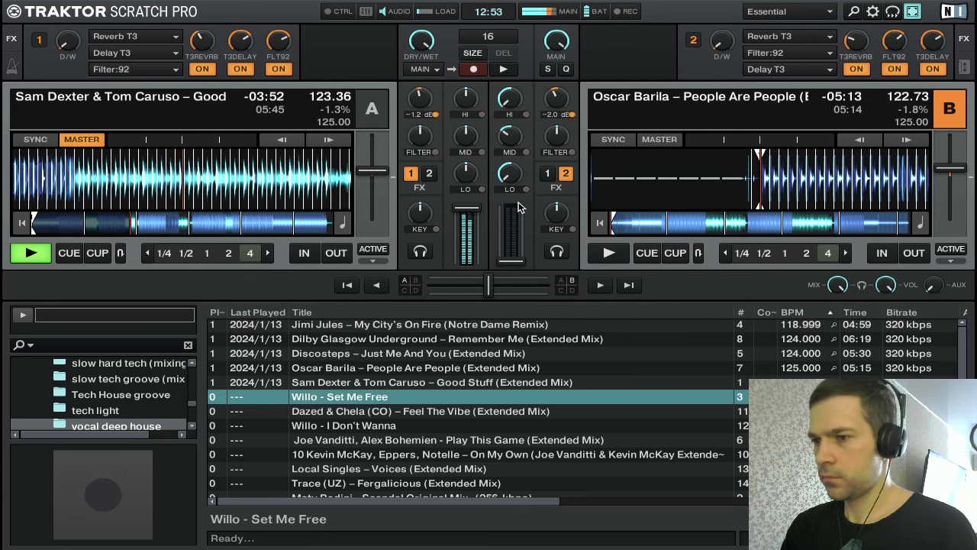
key(ctrl+Right)
key(Down)
key(Down)
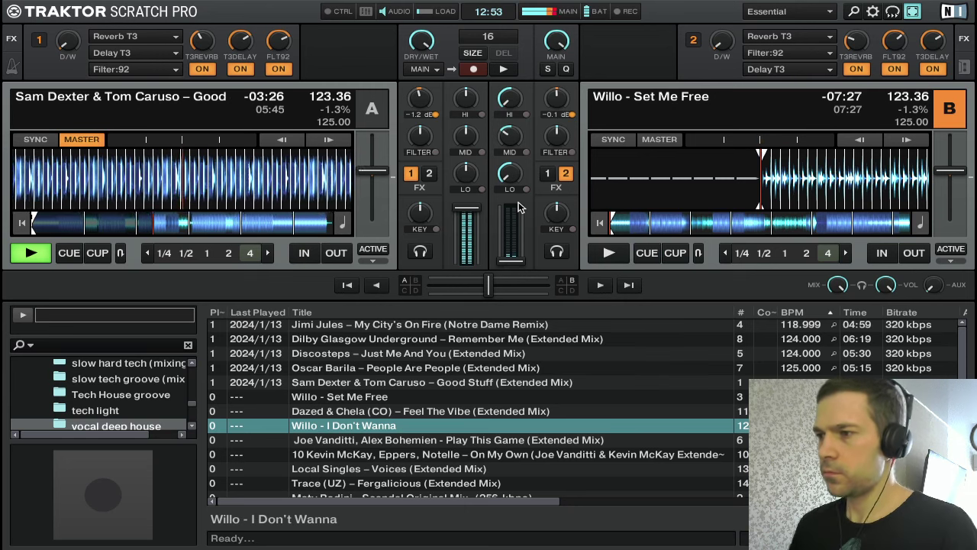
Start deck B's track in time with deck A and open its channel fader fully
mouse_move(688, 1)
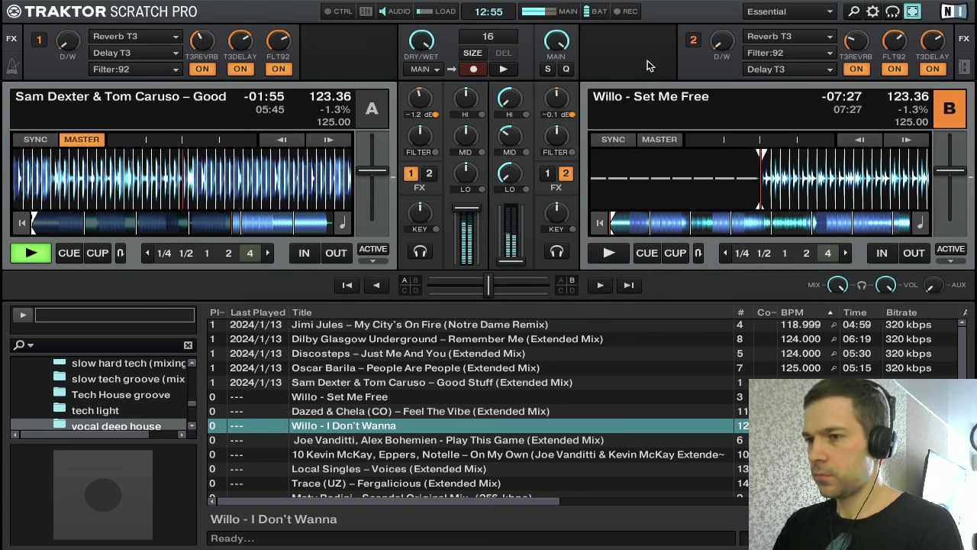
key(k)
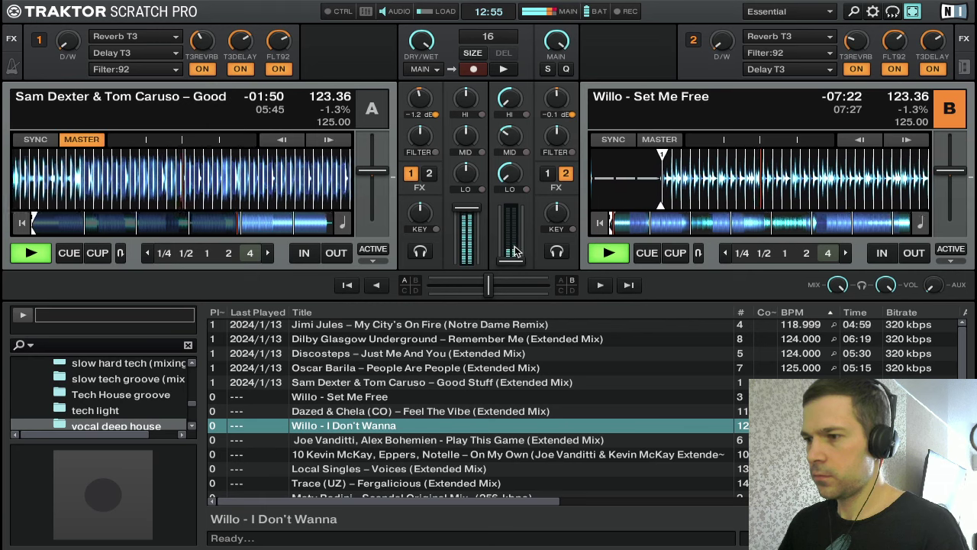
drag(516, 253, 512, 208)
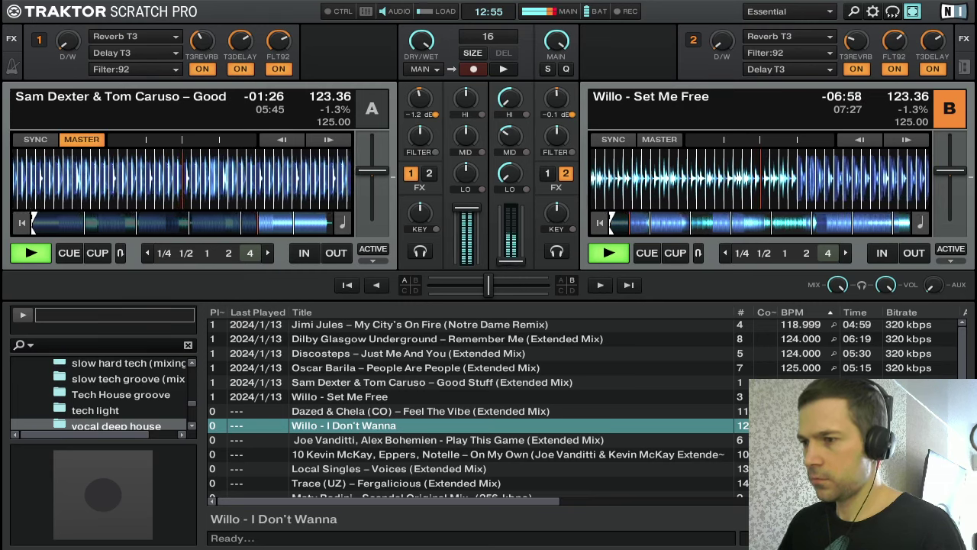
drag(516, 261, 517, 210)
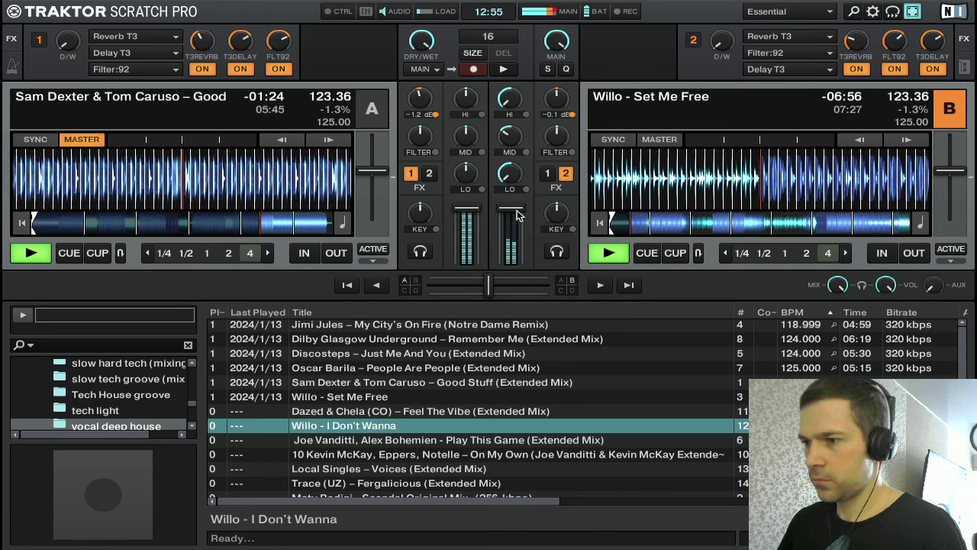
Bring deck B's HI and MID EQ gradually up to neutral while easing deck A's MID EQ down to -14%
drag(509, 103, 507, 87)
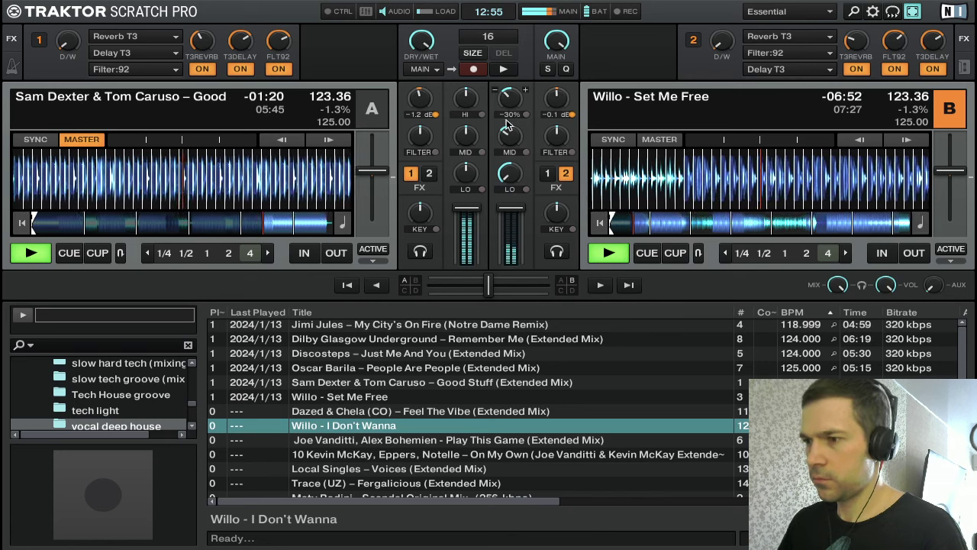
mouse_move(507, 124)
mouse_down()
mouse_move(510, 144)
mouse_move(511, 110)
mouse_up()
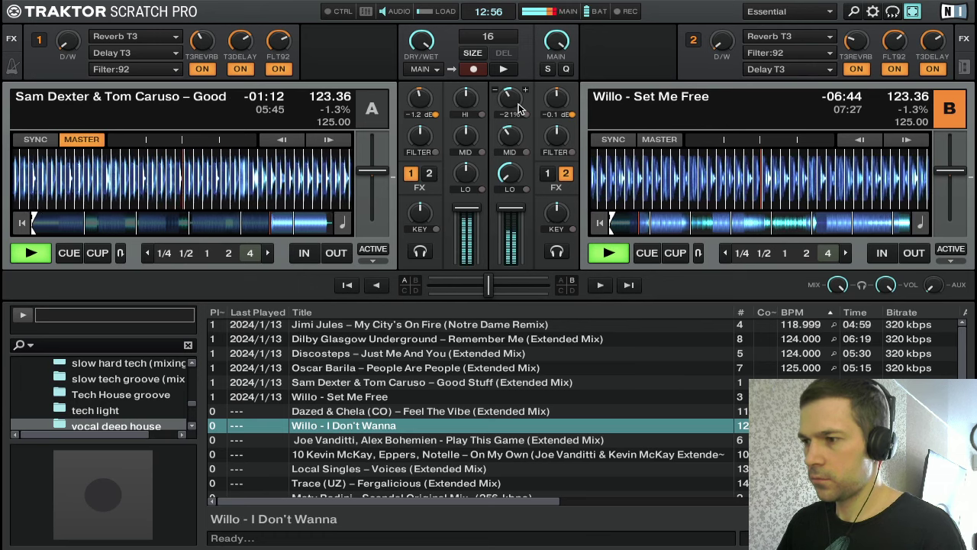
drag(523, 131, 521, 118)
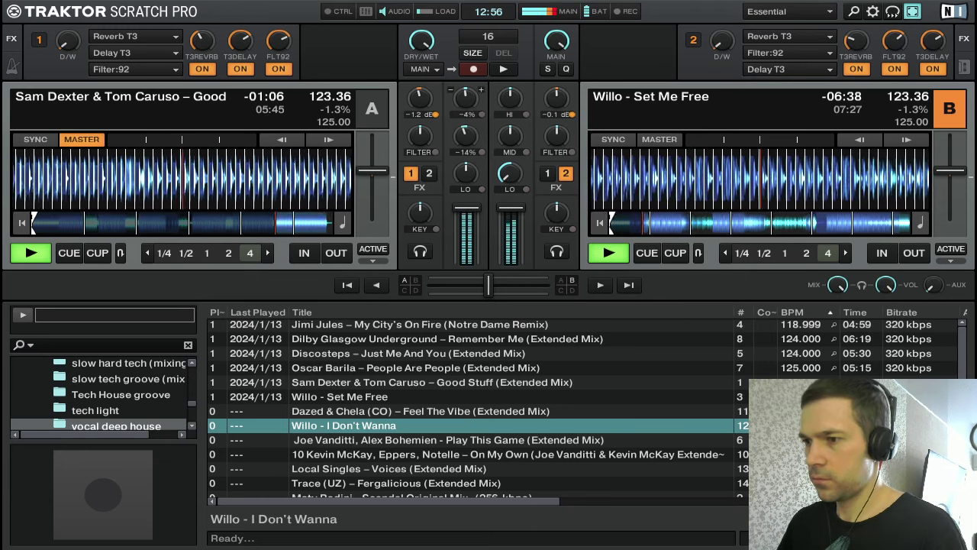
Swap the bass by resetting deck B's LO EQ to neutral and cutting deck A's LO EQ to -100%
drag(510, 175, 473, 210)
double_click(510, 175)
click(480, 151)
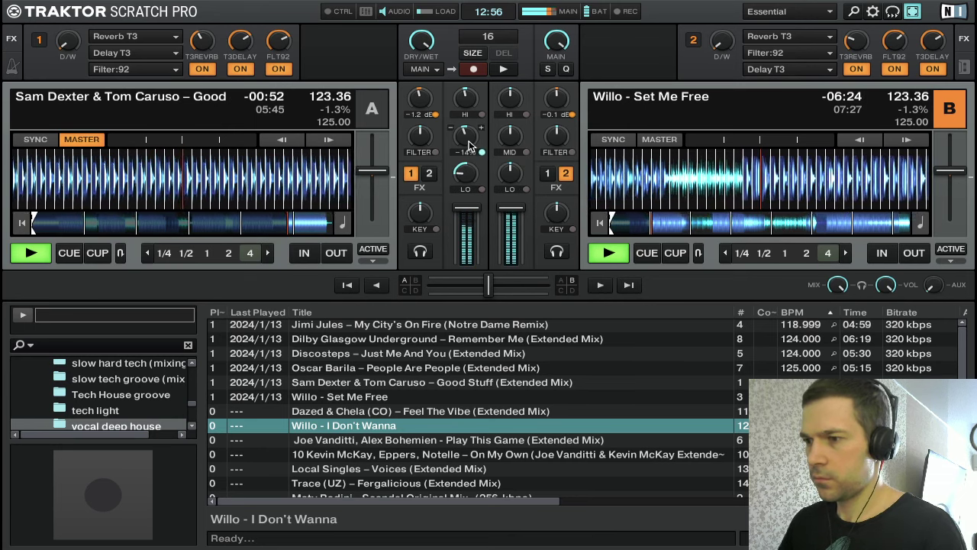
click(481, 151)
drag(473, 139, 473, 200)
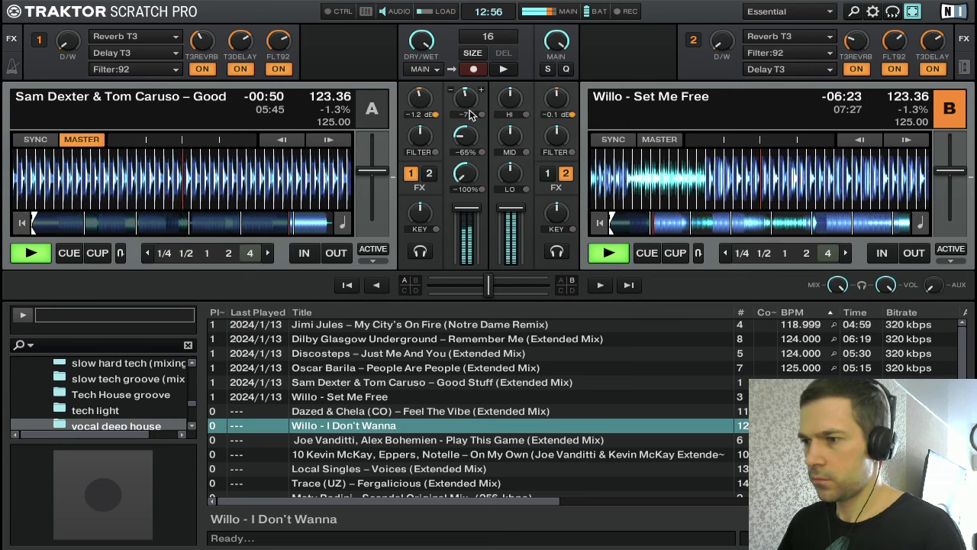
Fade out deck A's track by gradually cutting its HI EQ fully and its MID EQ to about -93%
drag(466, 98, 468, 123)
drag(464, 132, 469, 138)
drag(466, 102, 468, 137)
drag(468, 104, 463, 139)
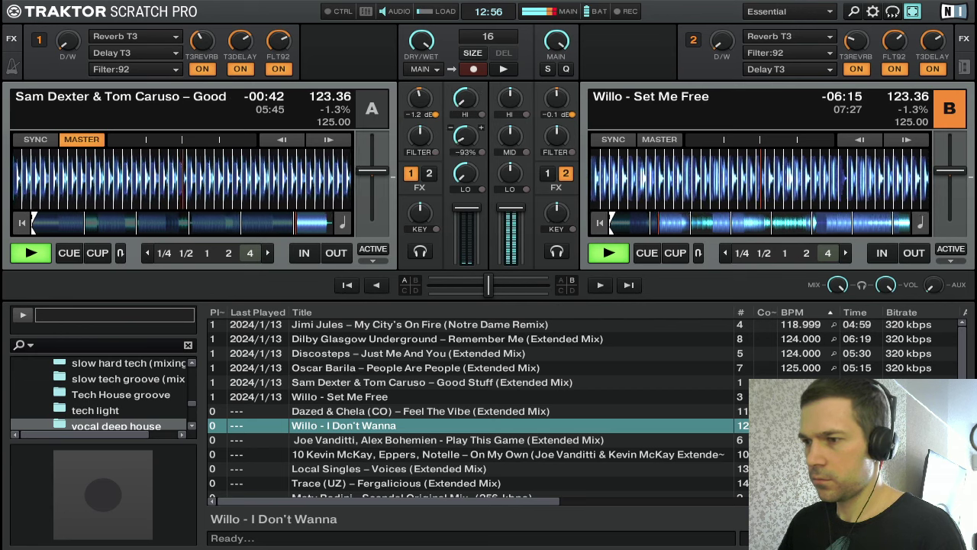
drag(465, 98, 465, 103)
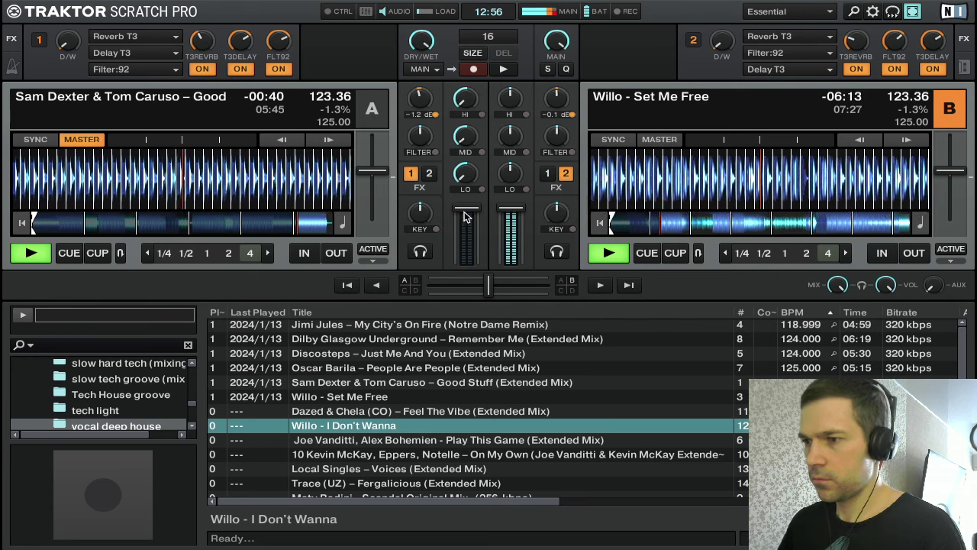
Close deck A's channel fader, return its track to the cue point and raise its MID EQ partway
drag(467, 207, 467, 261)
key(c)
drag(473, 145, 468, 133)
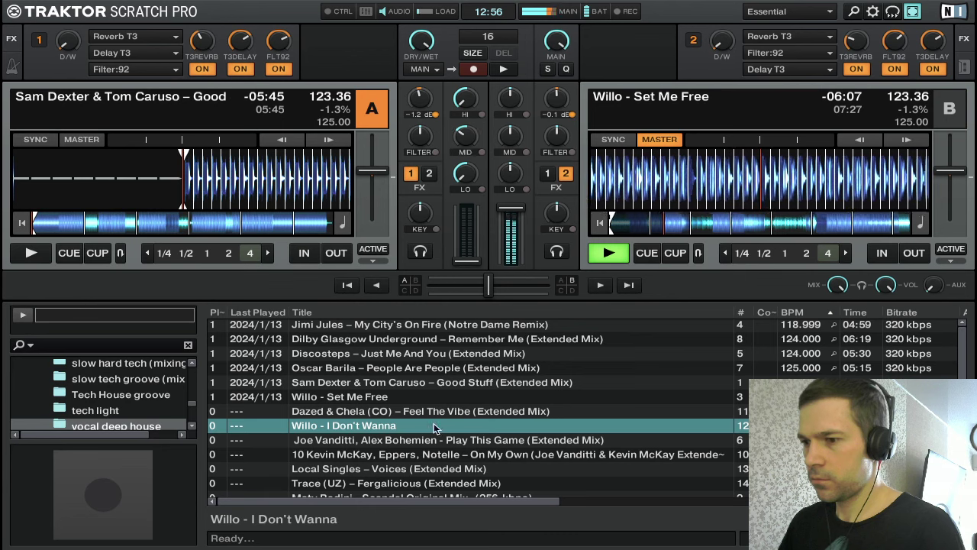
Load Dazed & Chela (CO) – Feel The Vibe (Extended Mix) onto deck A
key(Down)
key(Up)
key(Up)
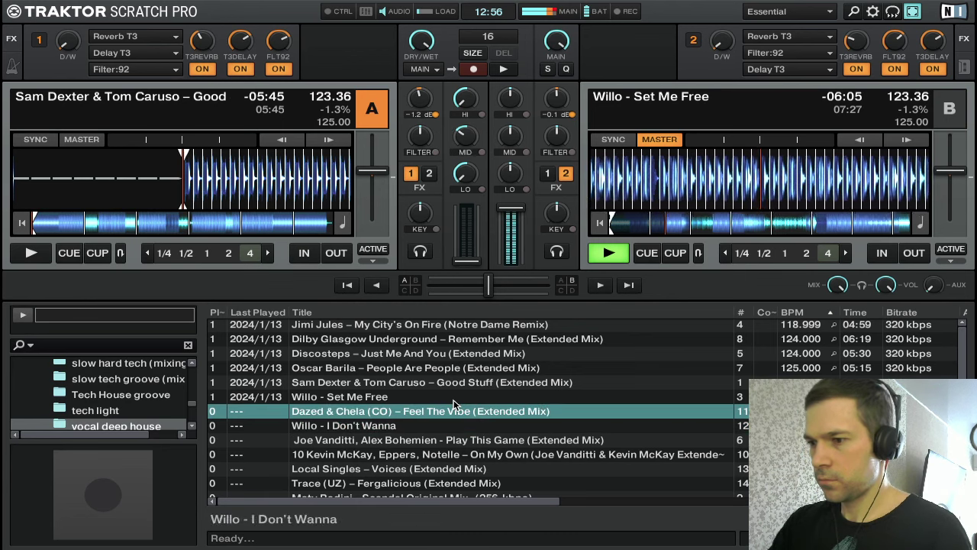
key(ctrl+Left)
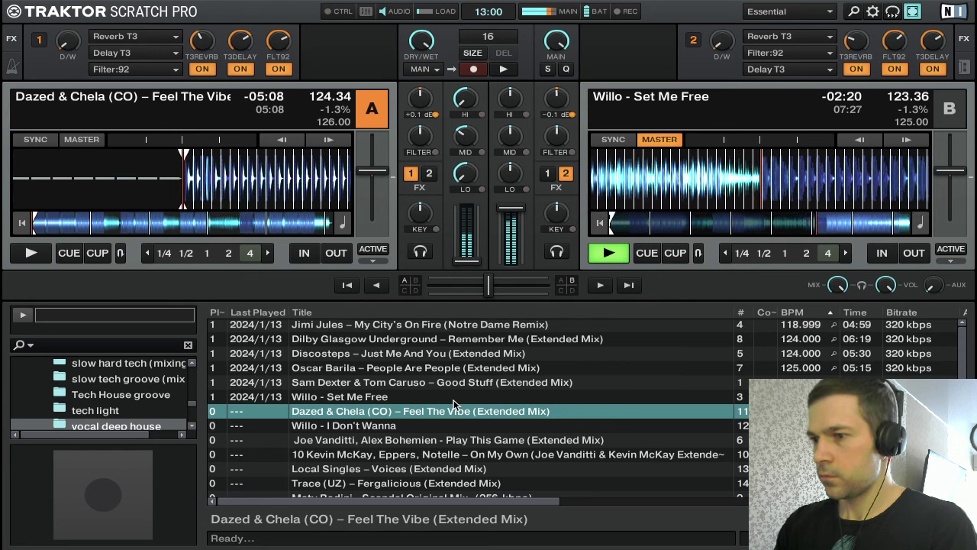
Start deck A's track and match its tempo and beat to deck B at 123.36 BPM
key(space)
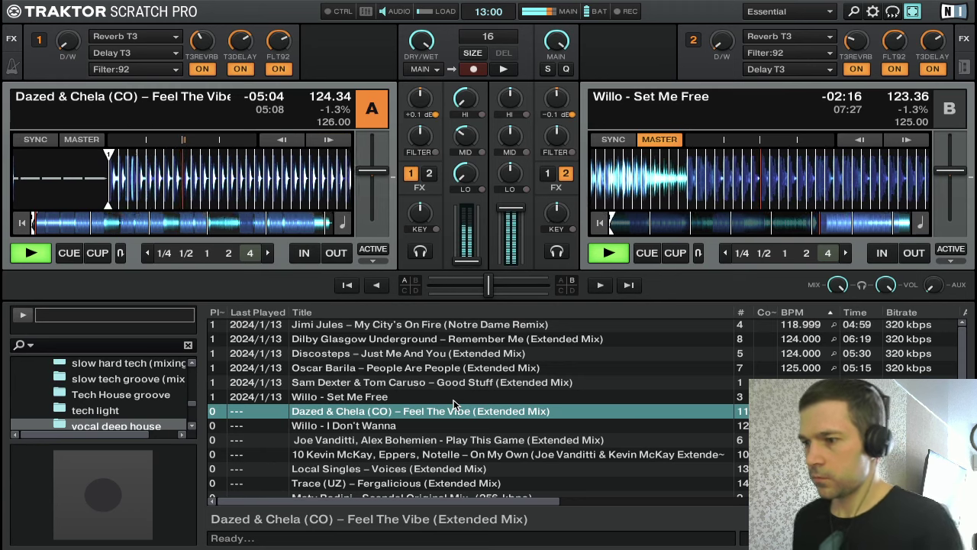
key(g)
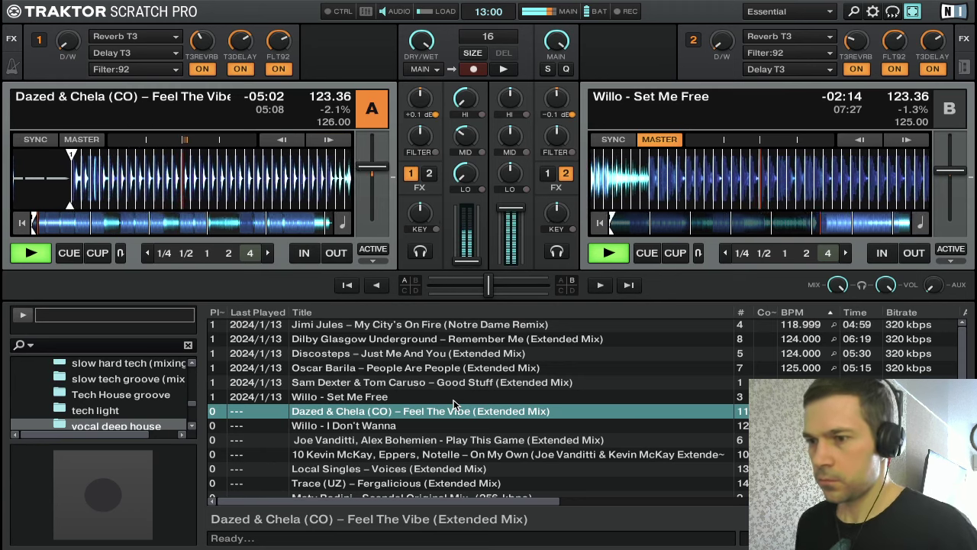
key(Left)
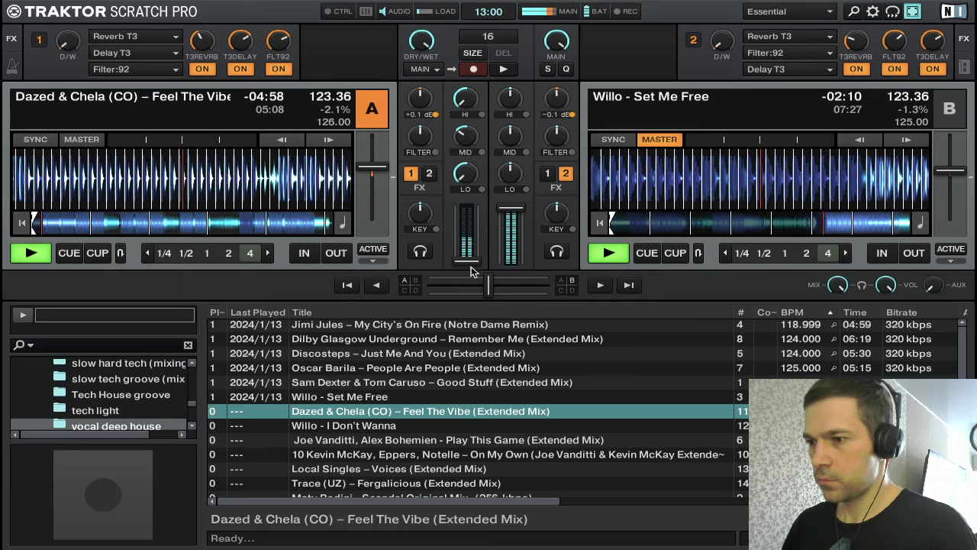
Open deck A's channel fader fully and move the playlist selection to Play This Game (Extended Mix)
key(Down)
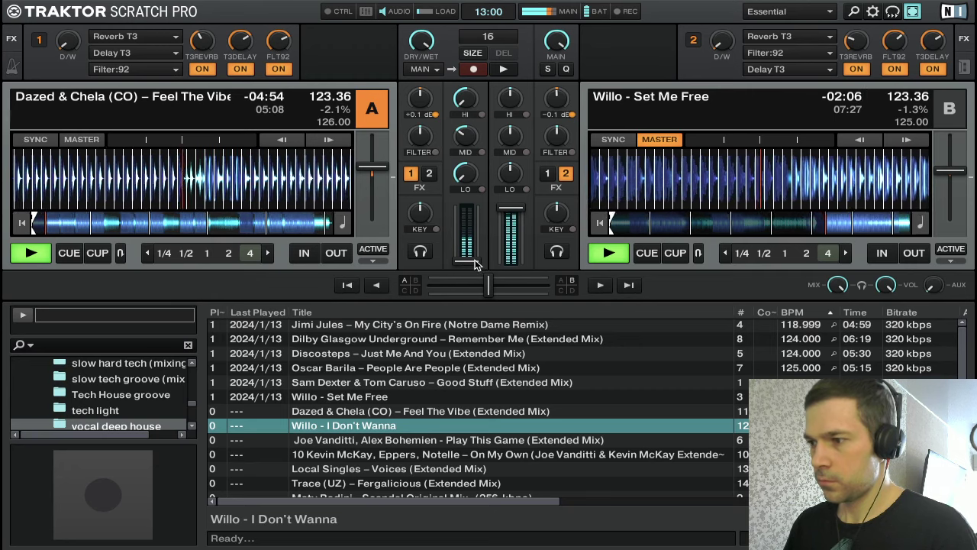
drag(467, 259, 467, 208)
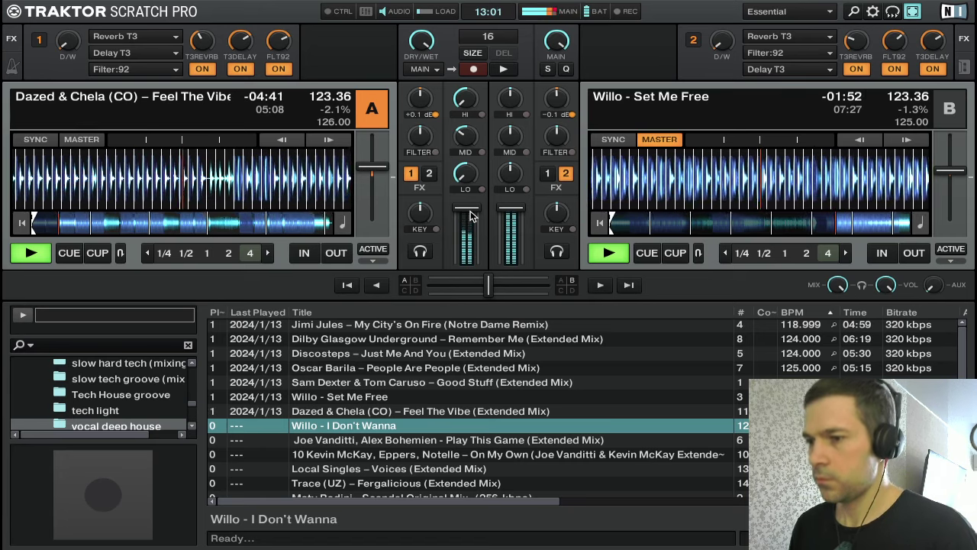
key(Down)
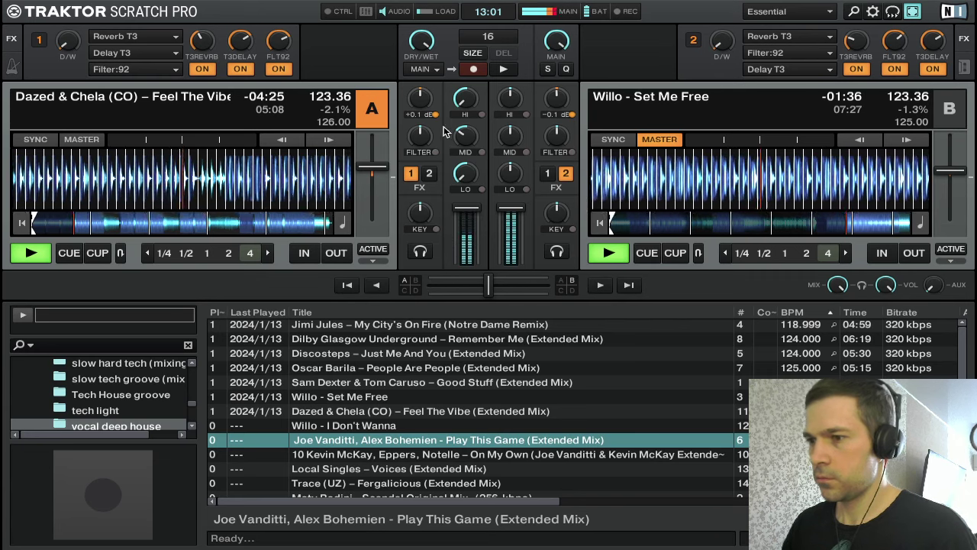
Reset deck A's HI, MID and LO EQ to neutral while cutting deck B's LO EQ fully and lowering its MID and HI
drag(469, 106, 468, 137)
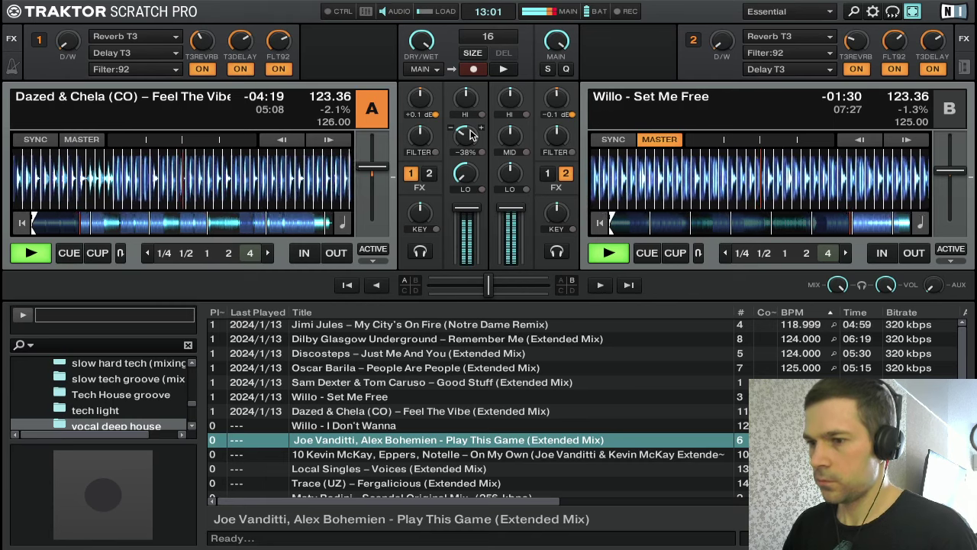
double_click(466, 142)
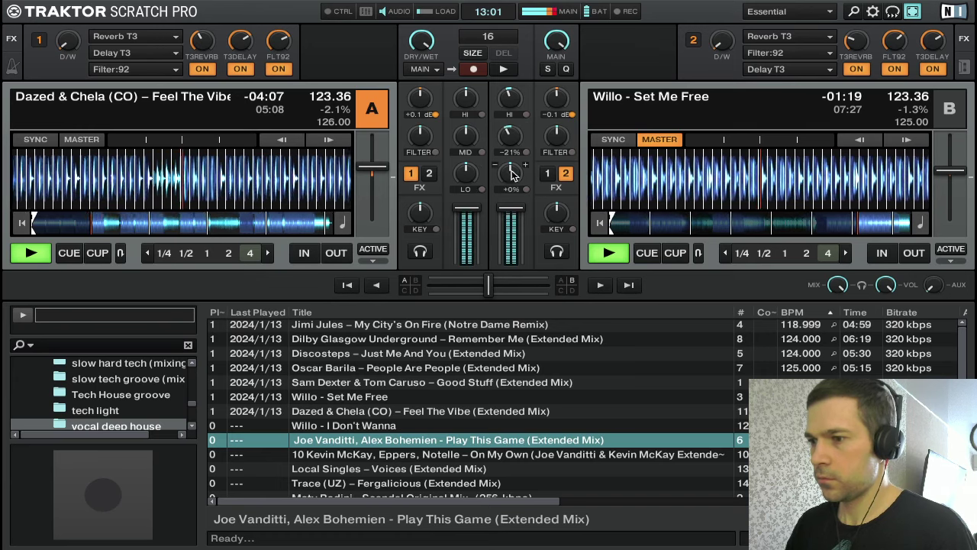
scroll(510, 174, down, 8)
scroll(508, 131, down, 1)
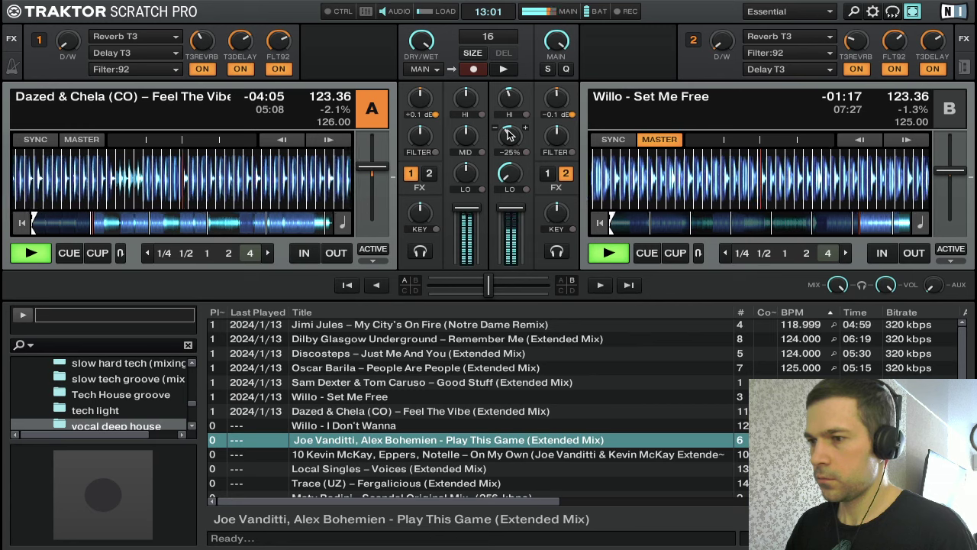
mouse_move(508, 129)
mouse_down()
mouse_move(505, 110)
mouse_move(506, 138)
mouse_move(507, 114)
mouse_up()
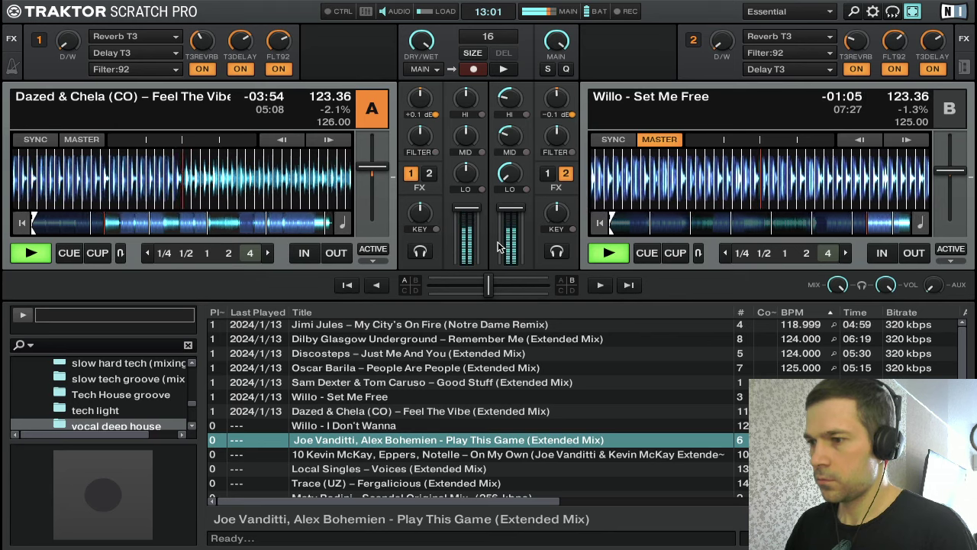
Close deck B's channel fader, cut its HI EQ fully and return its track to the cue point
drag(512, 212, 511, 262)
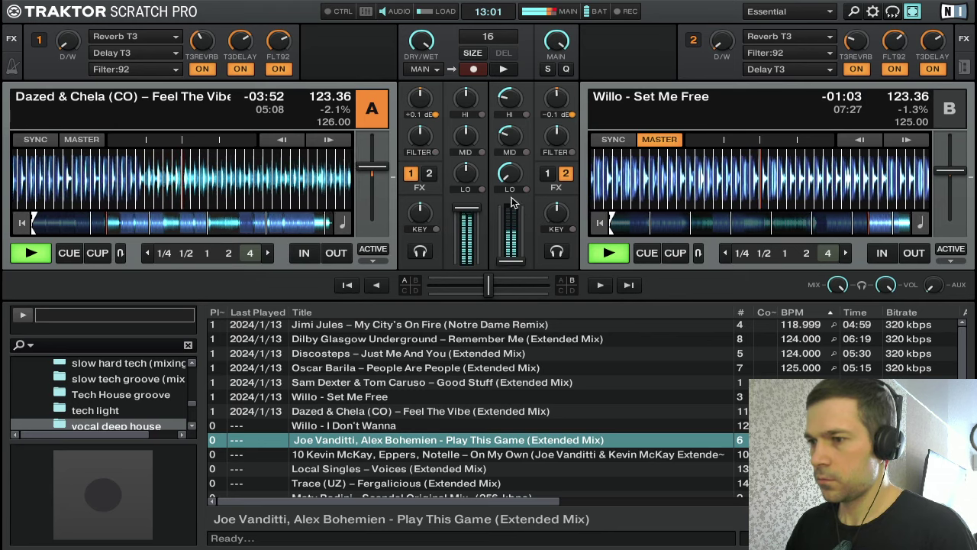
drag(509, 103, 511, 124)
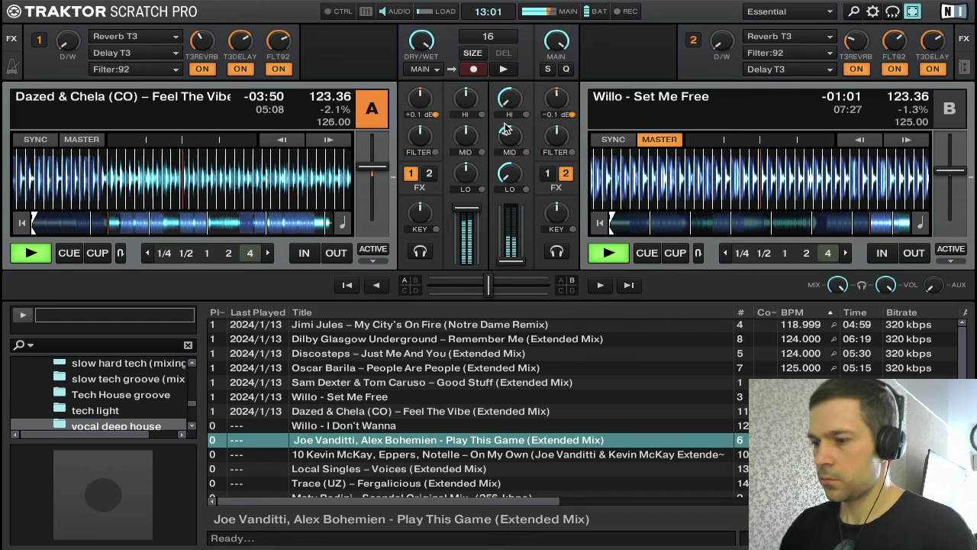
key(k)
Look through the unplayed tracks and load Willo - I Don't Wanna onto deck B
key(Down)
key(Down)
key(Down)
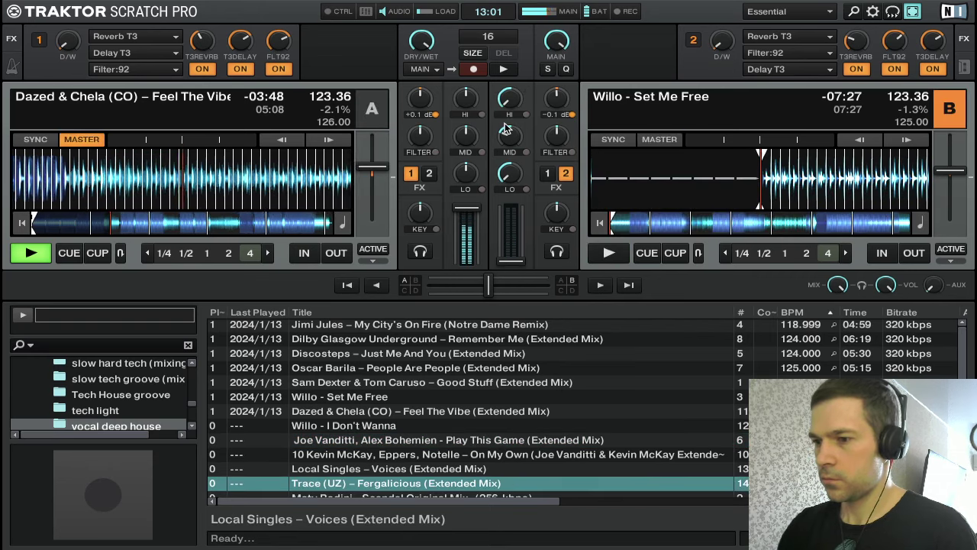
key(Up)
key(Up)
key(Up)
key(Up)
key(Up)
key(ctrl+Right)
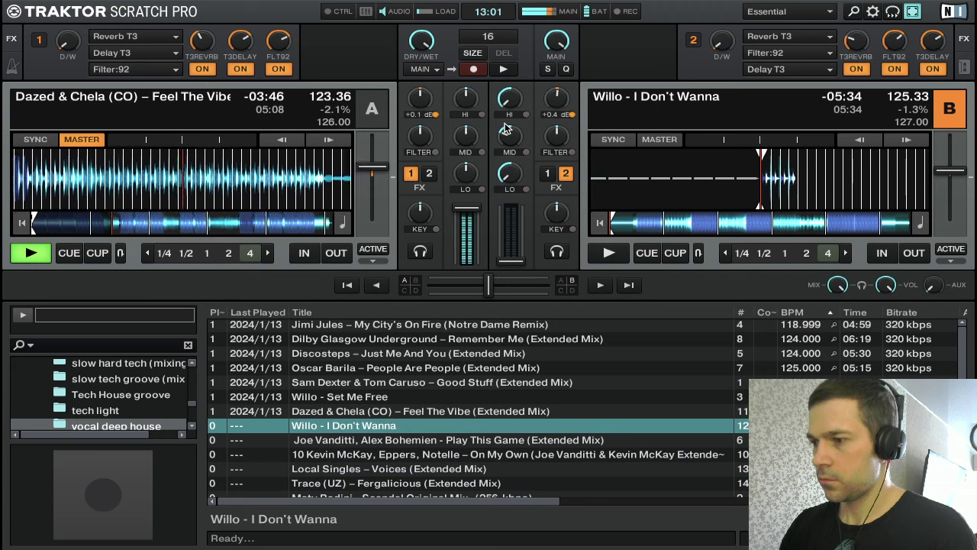
key(Down)
key(Down)
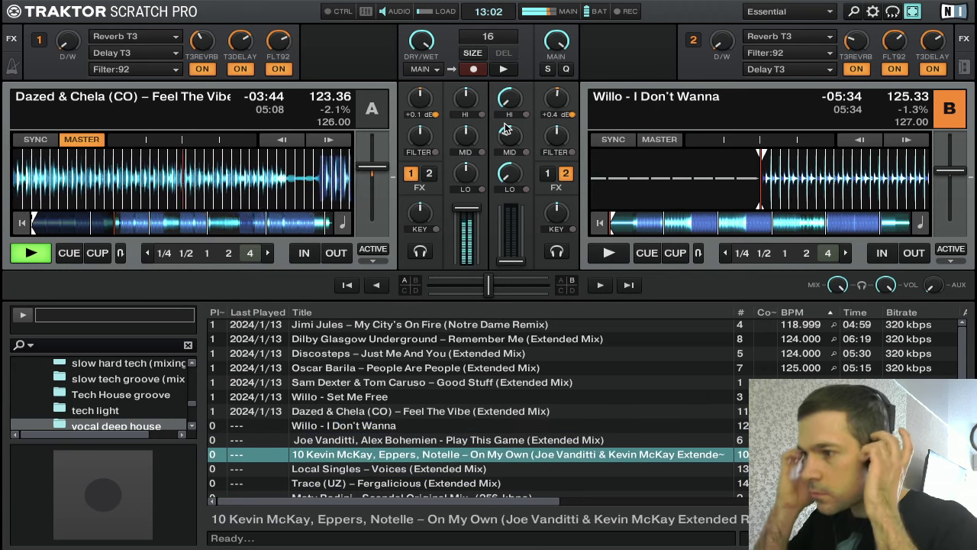
Match deck B's tempo to deck A at 123.36 BPM and start its track
key(s)
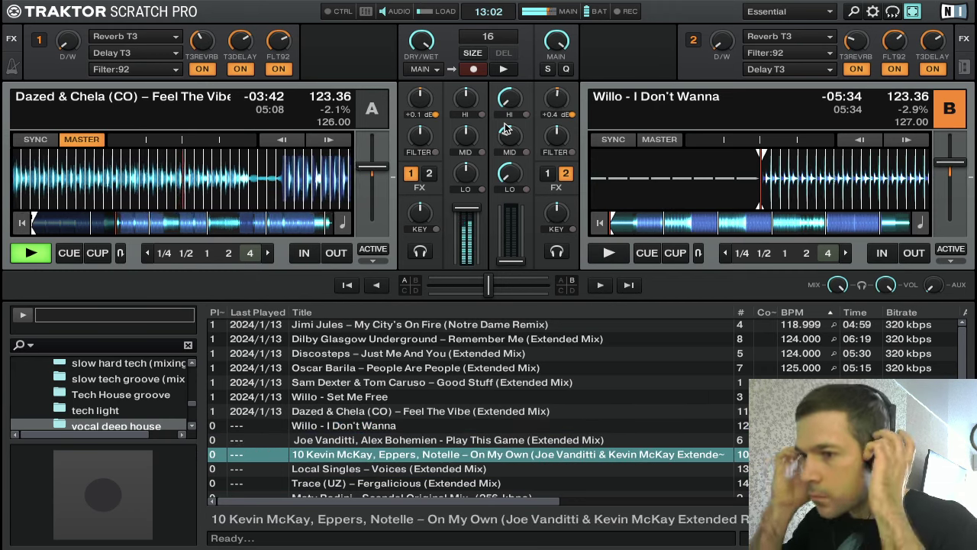
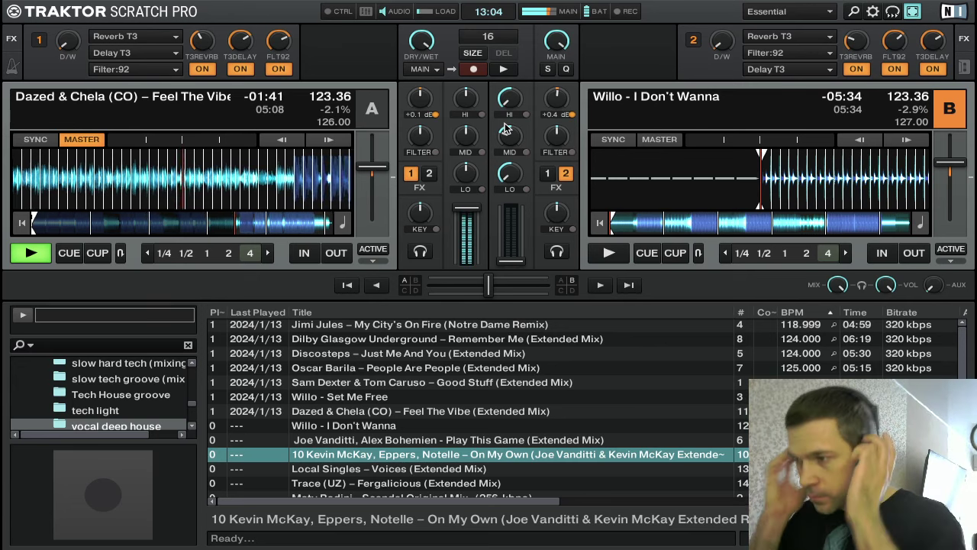
key(2)
key(2)
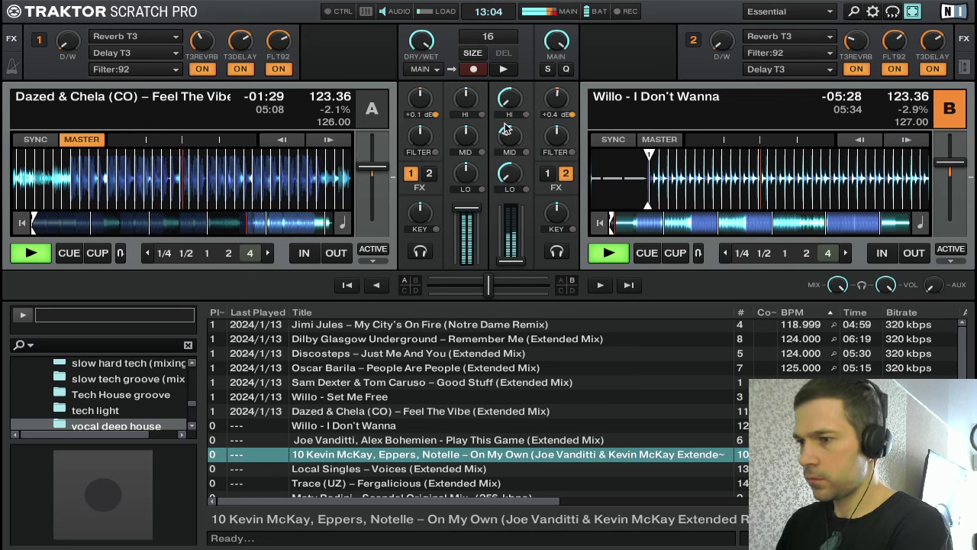
Open deck B's channel fader fully and bring its HI and MID EQ up to neutral
drag(505, 128, 527, 197)
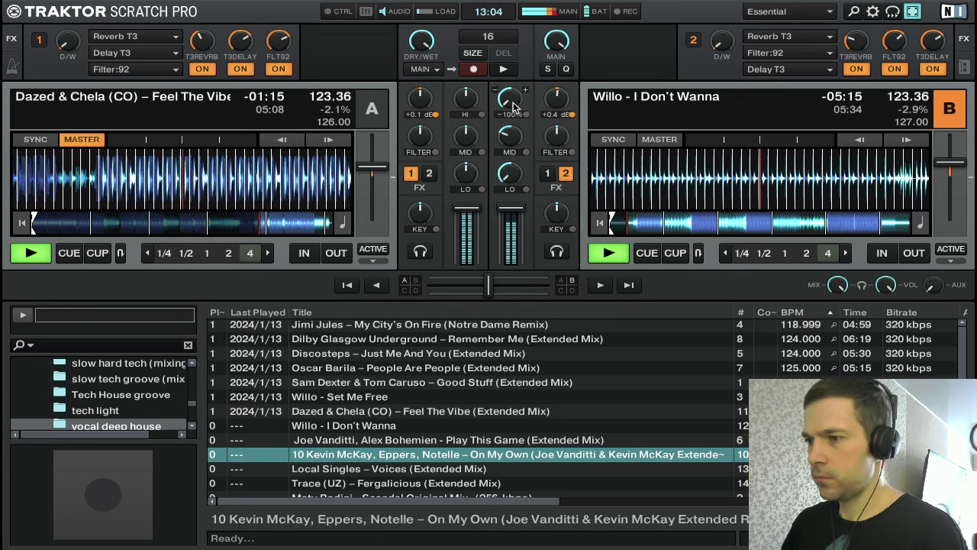
mouse_move(512, 105)
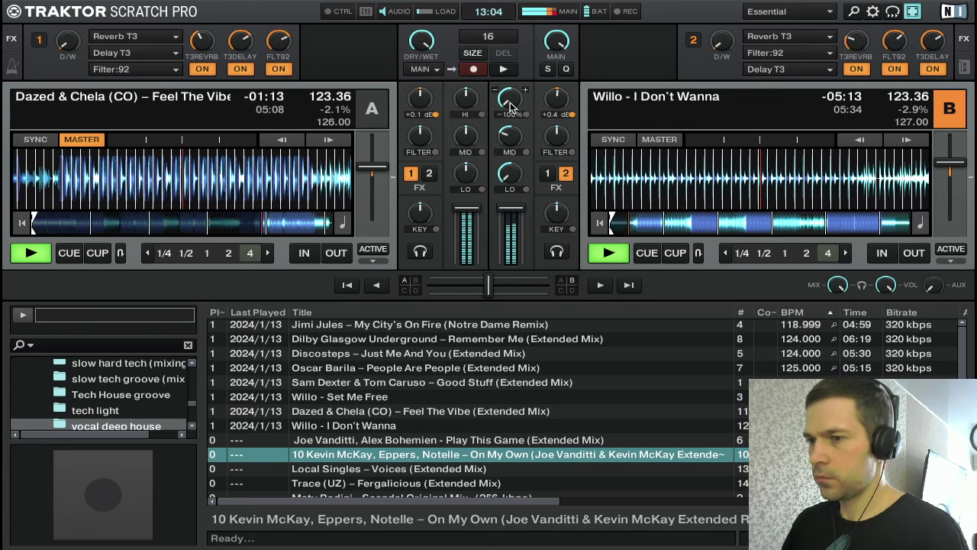
scroll(510, 105, down, 5)
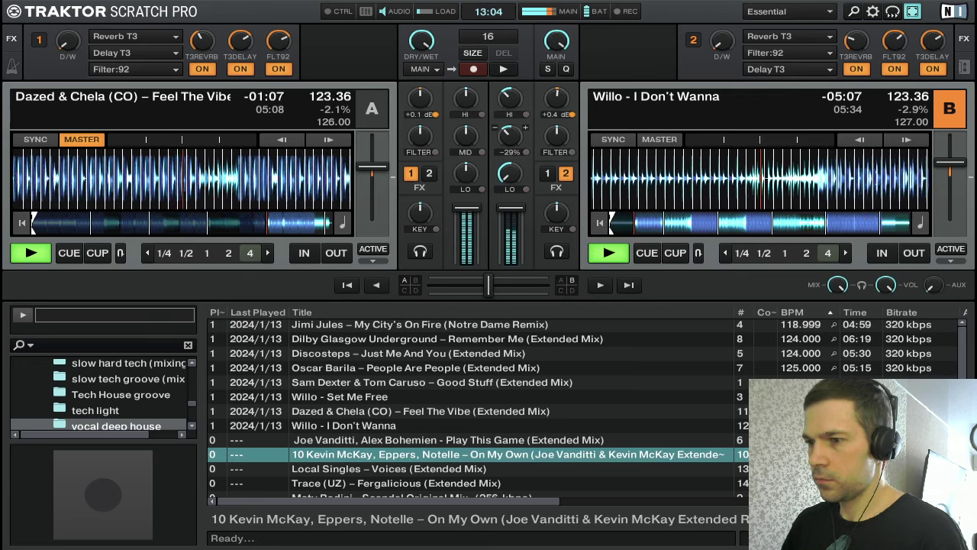
scroll(510, 133, down, 3)
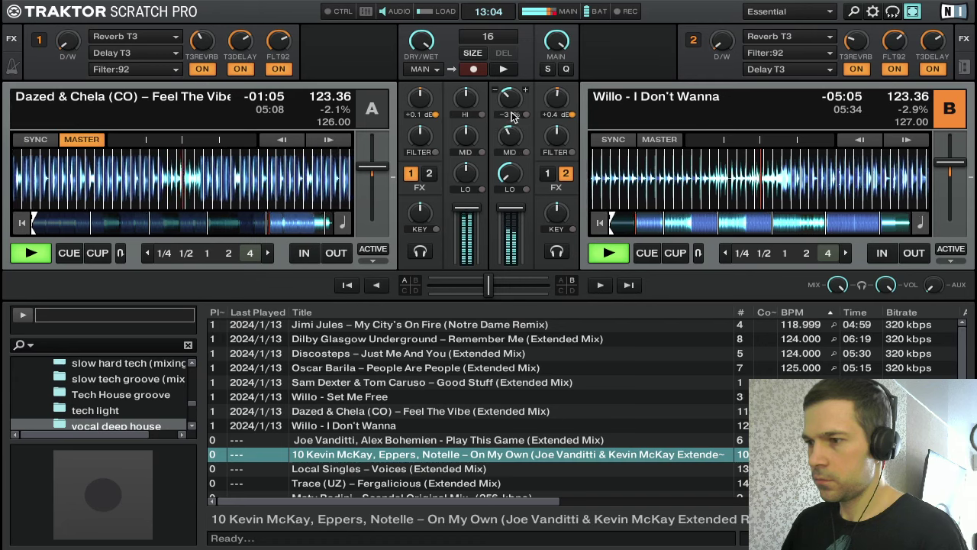
double_click(510, 98)
scroll(510, 140, down, 1)
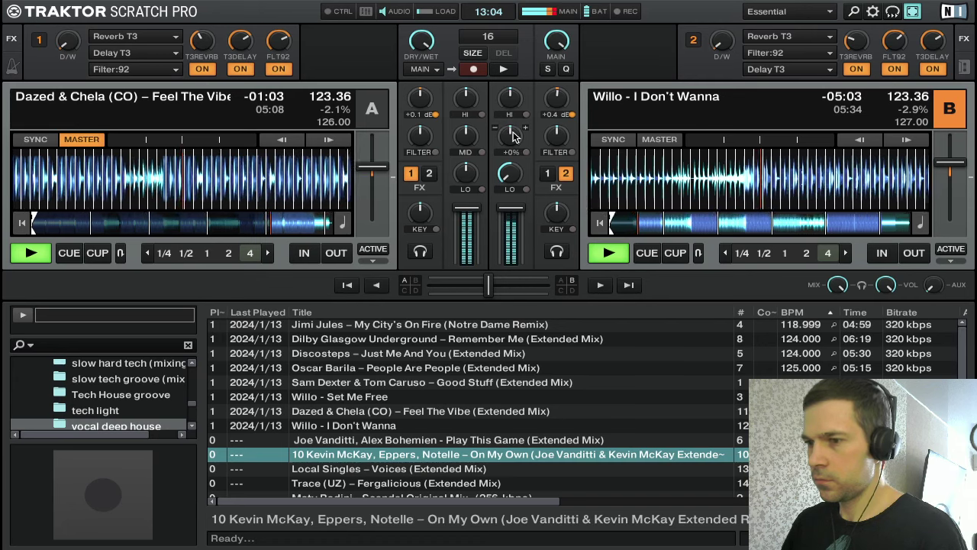
scroll(511, 135, down, 3)
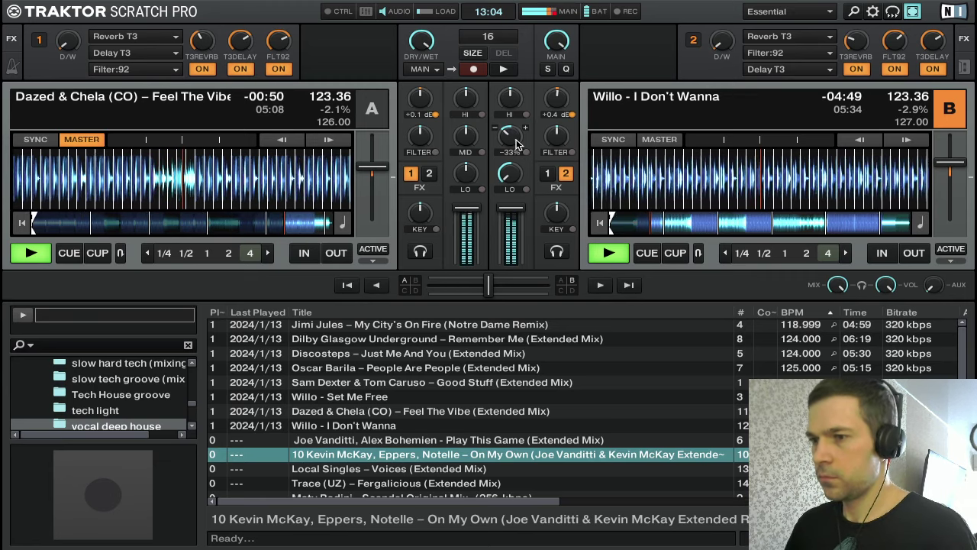
double_click(515, 144)
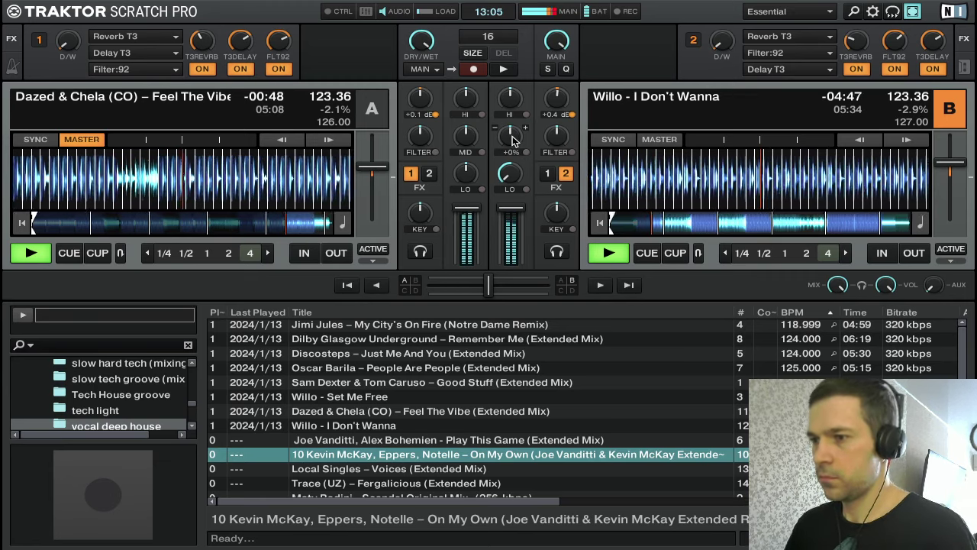
Restore deck B's LO EQ to neutral while easing down deck A's MID and LO EQ
scroll(513, 176, down, 5)
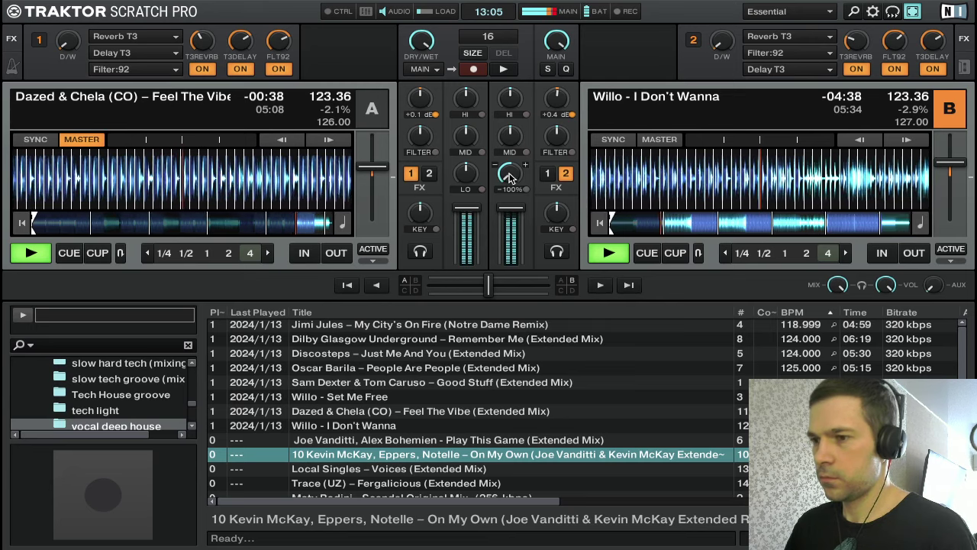
drag(509, 176, 510, 200)
double_click(508, 174)
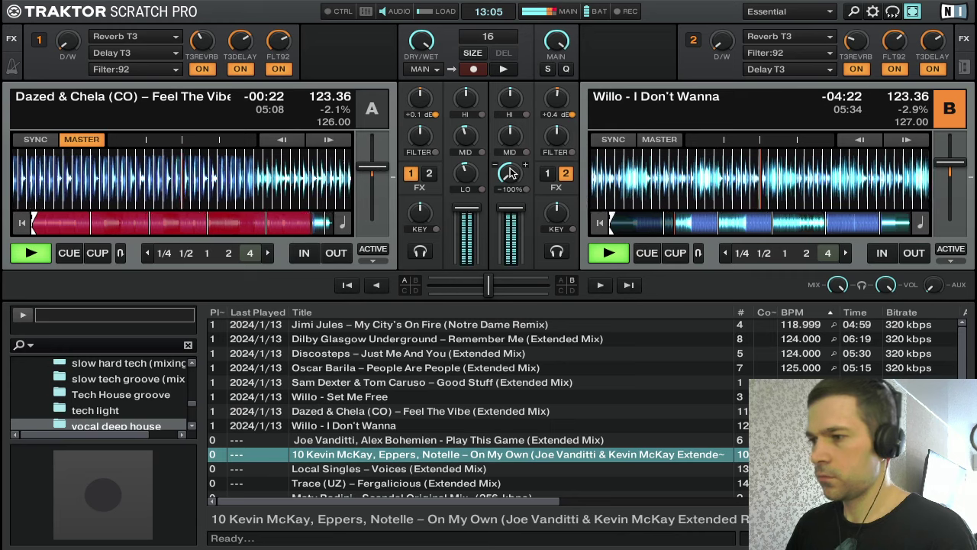
drag(508, 172, 508, 153)
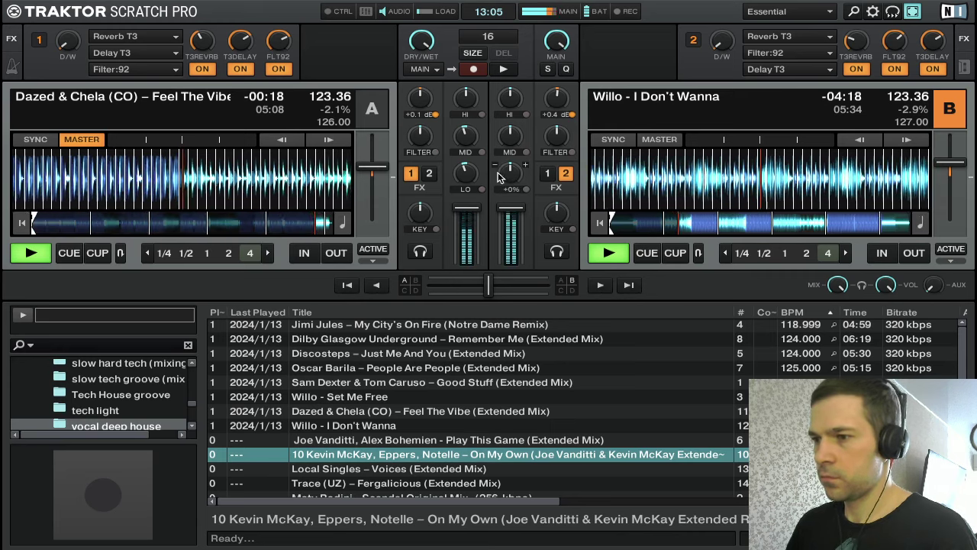
Lower deck A's MID EQ to -48% and reduce its HI and LO EQ further
scroll(469, 170, down, 2)
drag(468, 137, 468, 147)
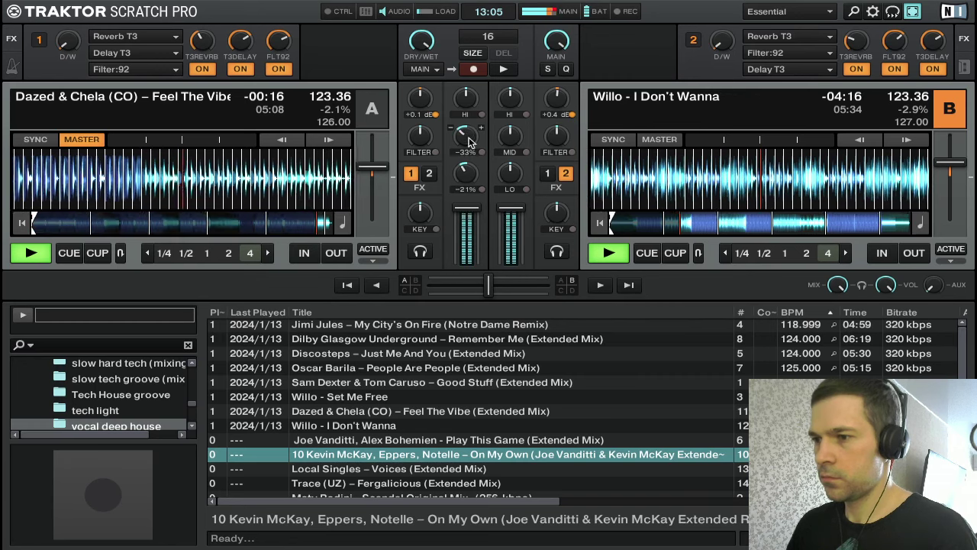
drag(470, 102, 470, 111)
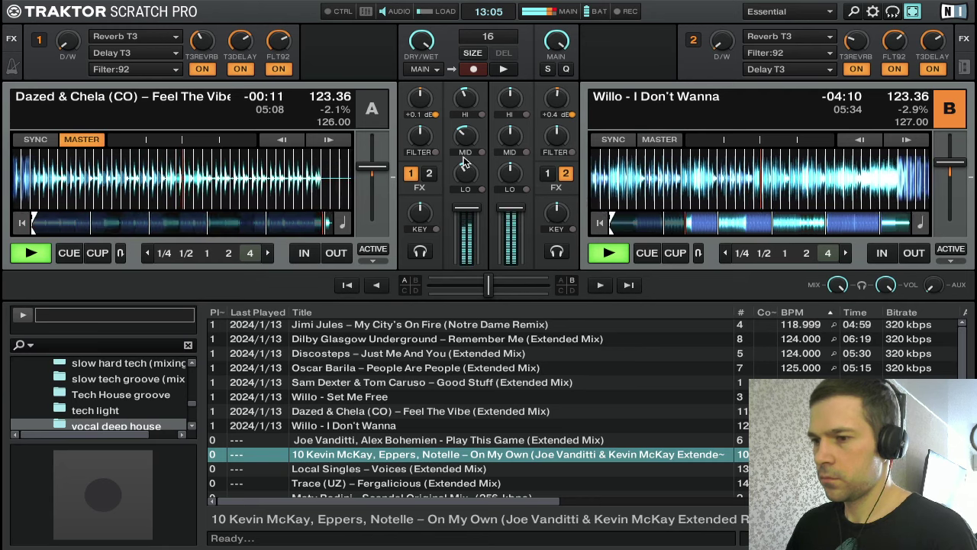
mouse_move(463, 164)
mouse_down()
mouse_move(462, 172)
mouse_move(462, 151)
mouse_up()
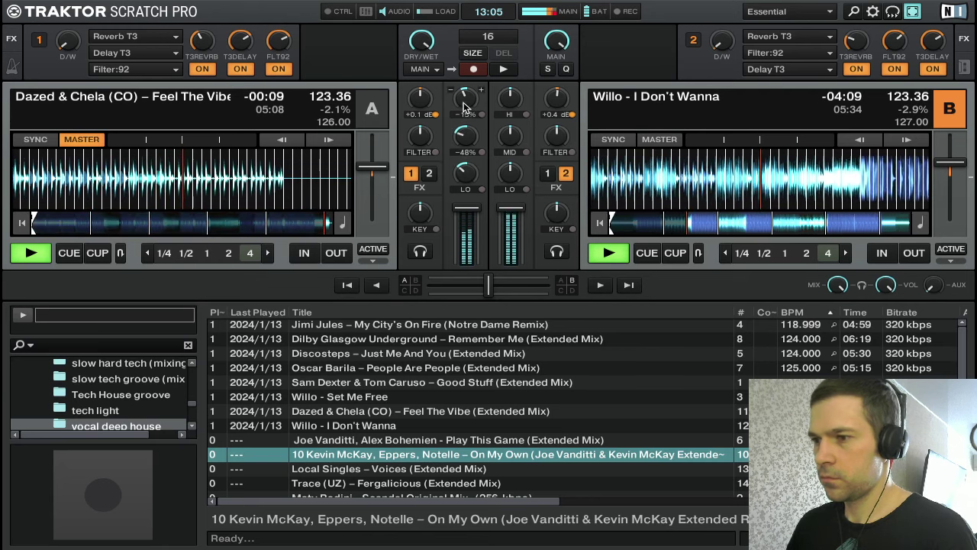
drag(463, 102, 462, 113)
Close deck A's channel fader, fully cut its HI and LO EQ, and return its track to the cue point
drag(458, 210, 465, 261)
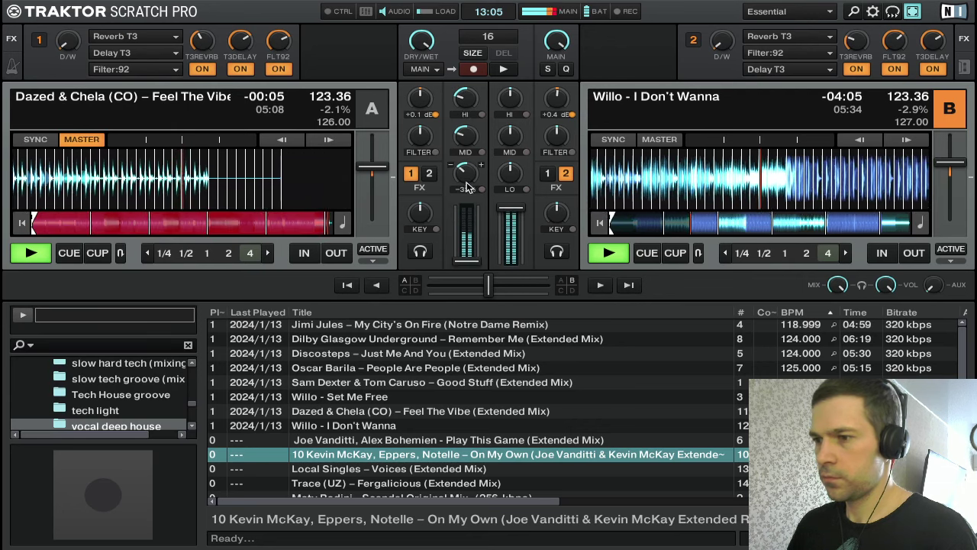
drag(462, 179, 461, 196)
drag(465, 97, 465, 116)
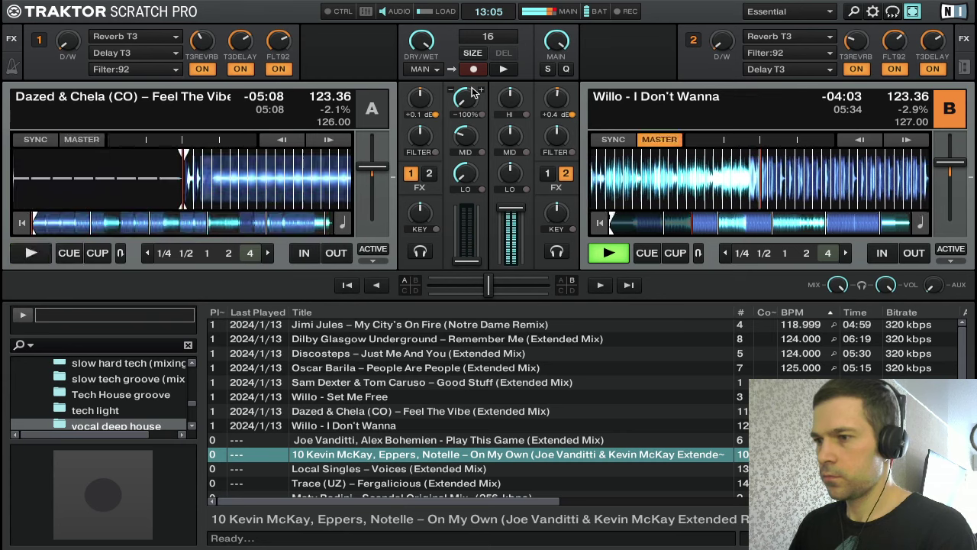
click(471, 90)
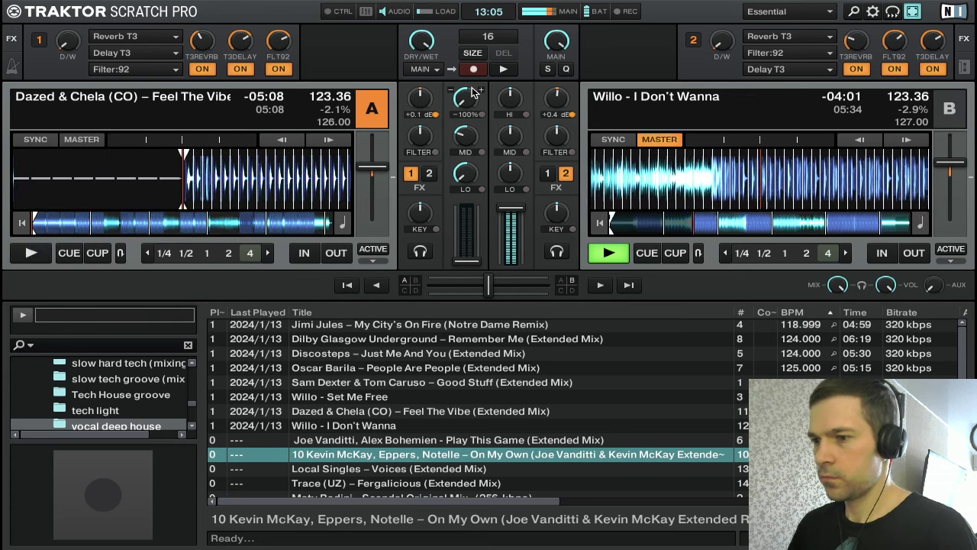
Find the unplayed track Play This Game (Extended Mix) in the track list and load it onto deck A
key(Down)
key(Down)
key(Up)
key(Up)
key(Up)
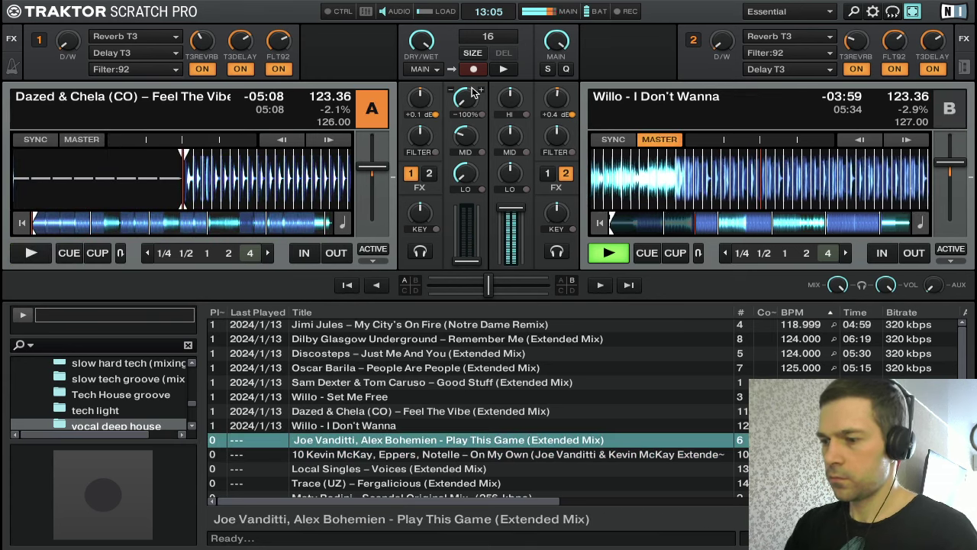
key(ctrl+Left)
Look through the remaining unplayed tracks in the vocal deep house folder
key(Down)
key(Down)
key(Down)
key(Down)
key(Down)
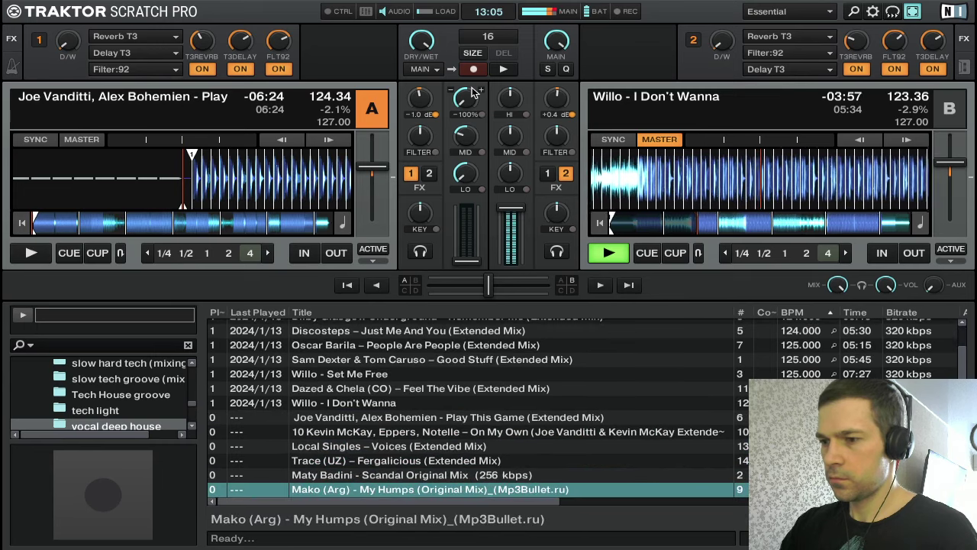
key(Up)
key(Up)
key(Up)
Match deck A's tempo to deck B at 123.36 BPM and set its cue point on the track's first beat
key(s)
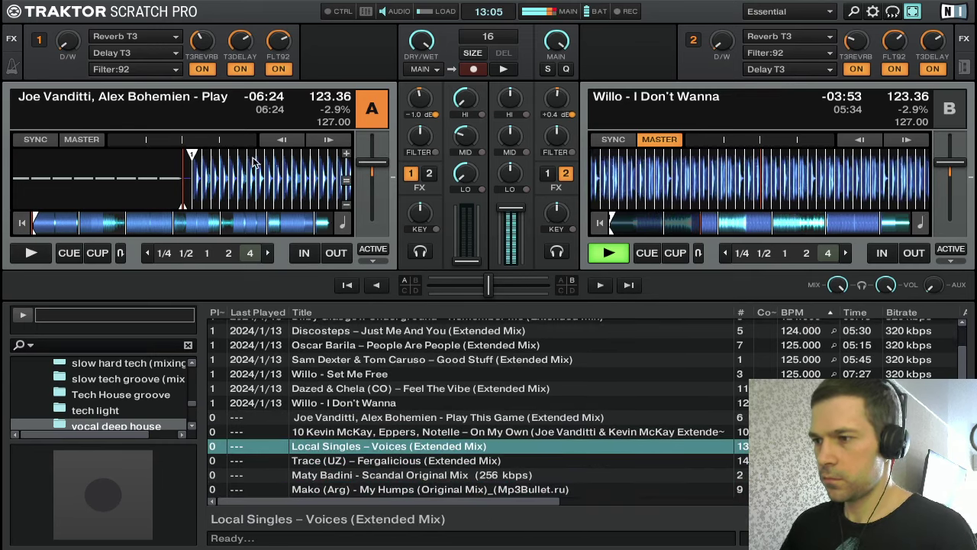
drag(269, 162, 254, 163)
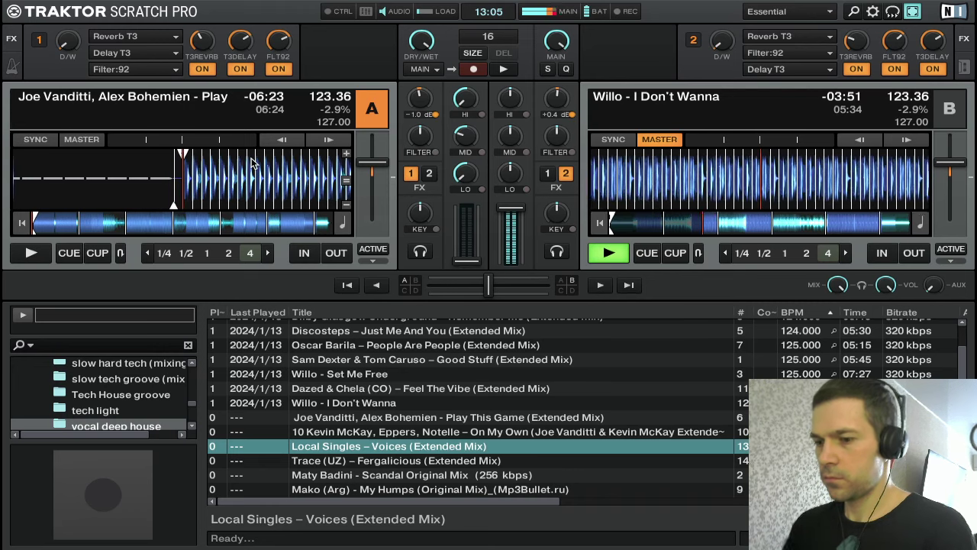
key(c)
key(c)
key(c)
key(c)
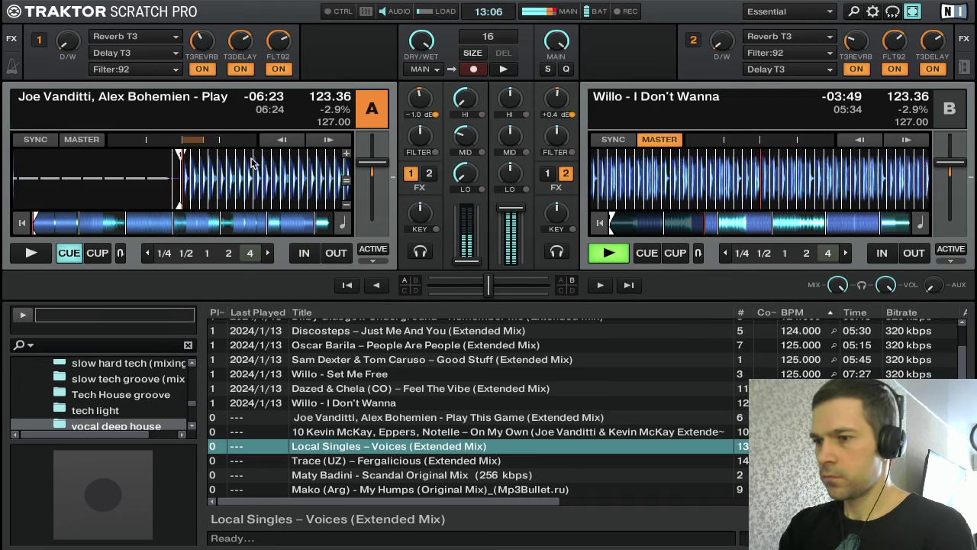
click(255, 163)
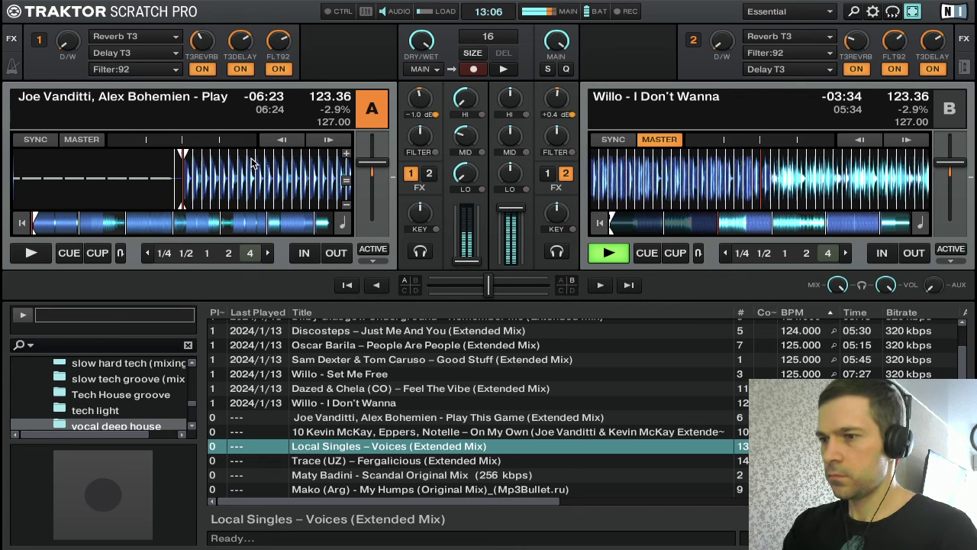
Play deck A's track with its channel fader closed to check the beatmatch, and return it to the cue point
key(space)
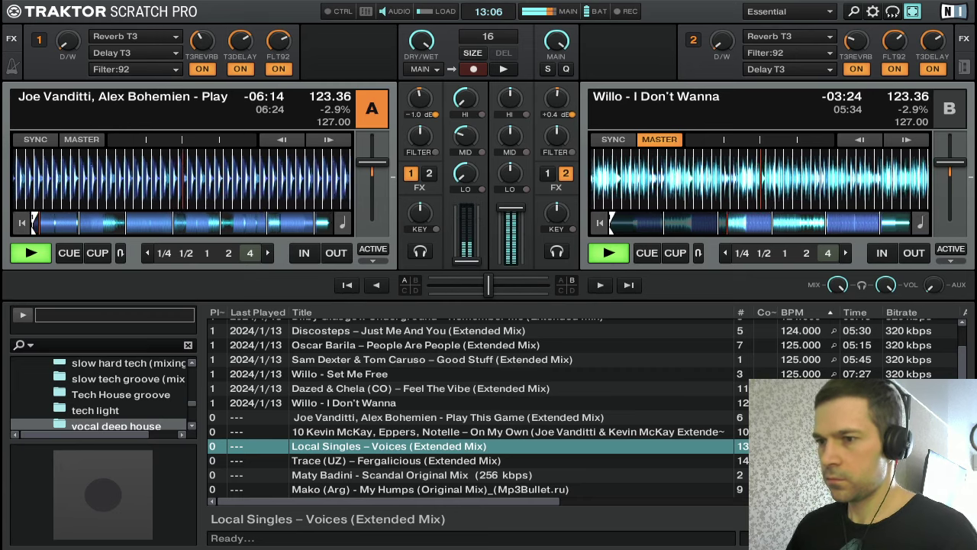
mouse_move(461, 261)
mouse_down()
mouse_move(461, 225)
mouse_move(466, 261)
mouse_up()
key(s)
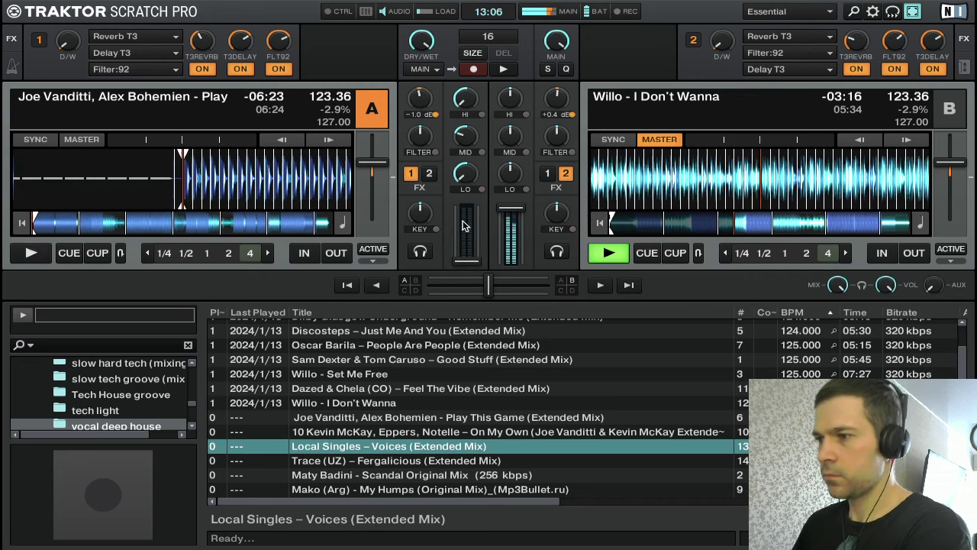
Sweep FX unit 2's dry/wet up to 40% over deck B's track and bring it back to zero
mouse_move(721, 42)
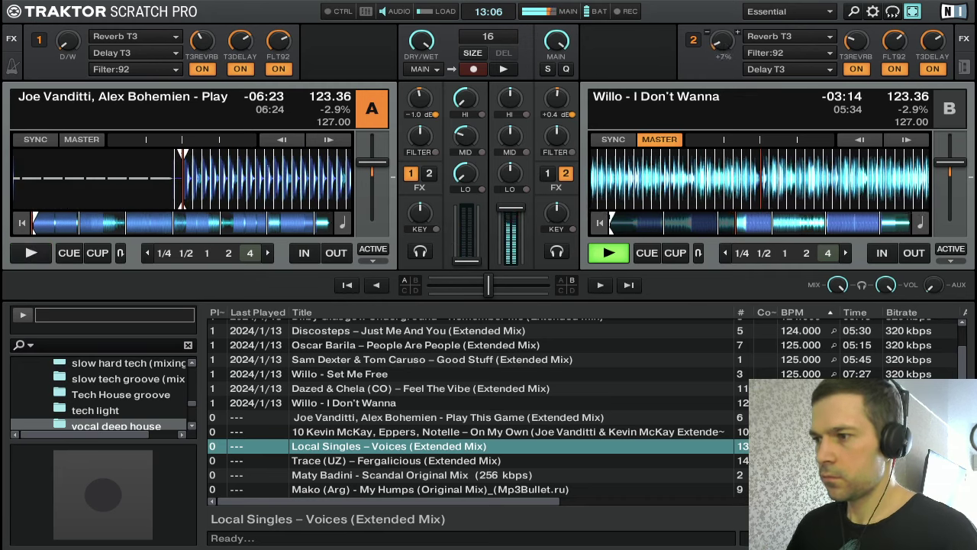
drag(721, 42, 721, 29)
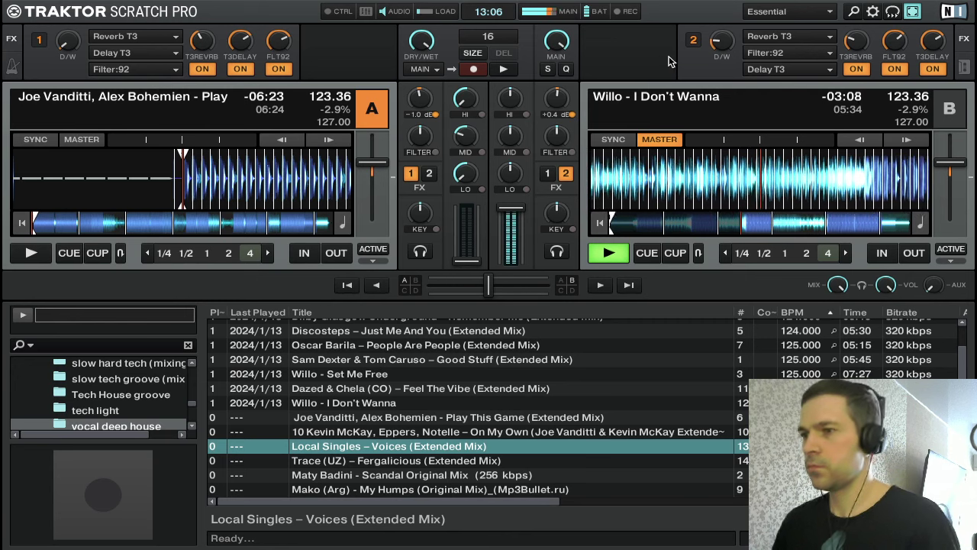
drag(714, 51, 714, 44)
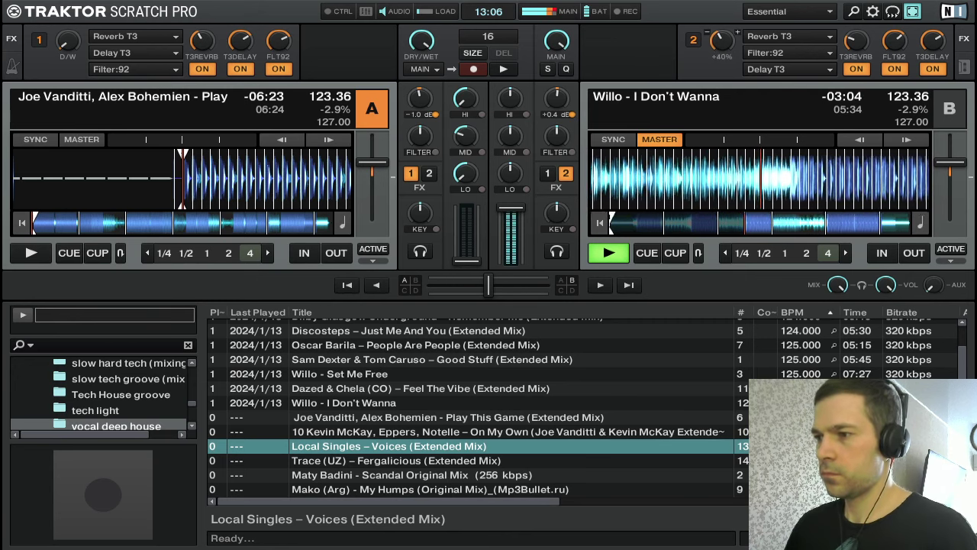
drag(721, 43, 721, 87)
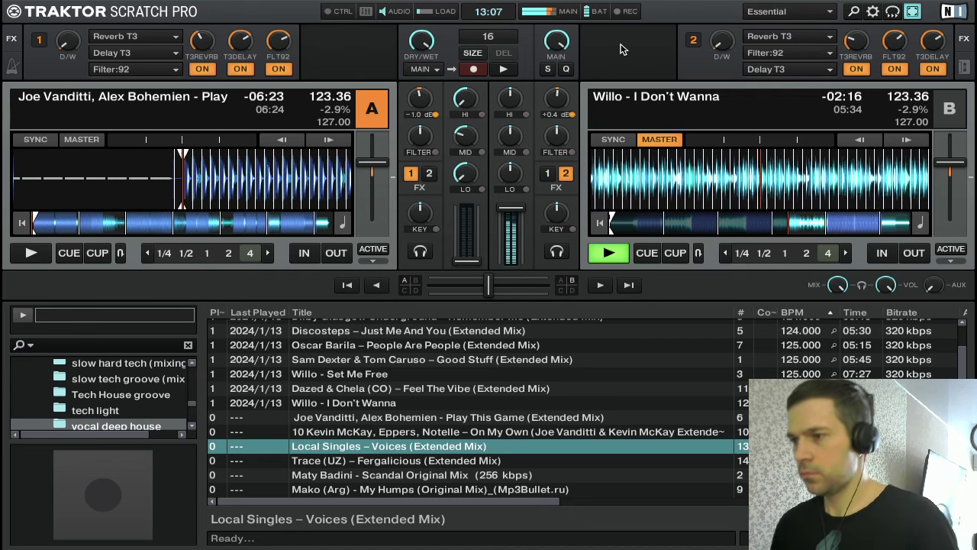
mouse_move(629, 5)
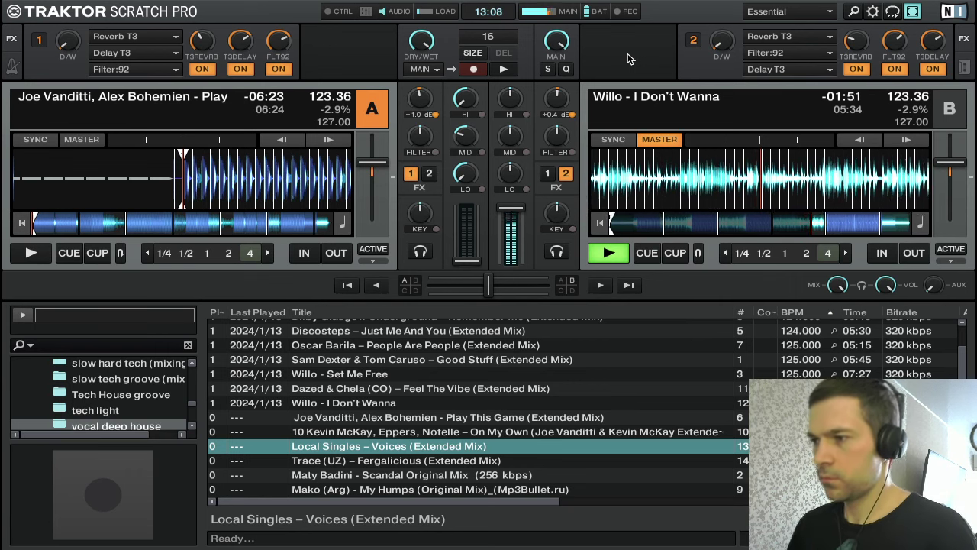
mouse_move(711, 50)
mouse_down()
mouse_move(718, 38)
mouse_move(722, 45)
mouse_up()
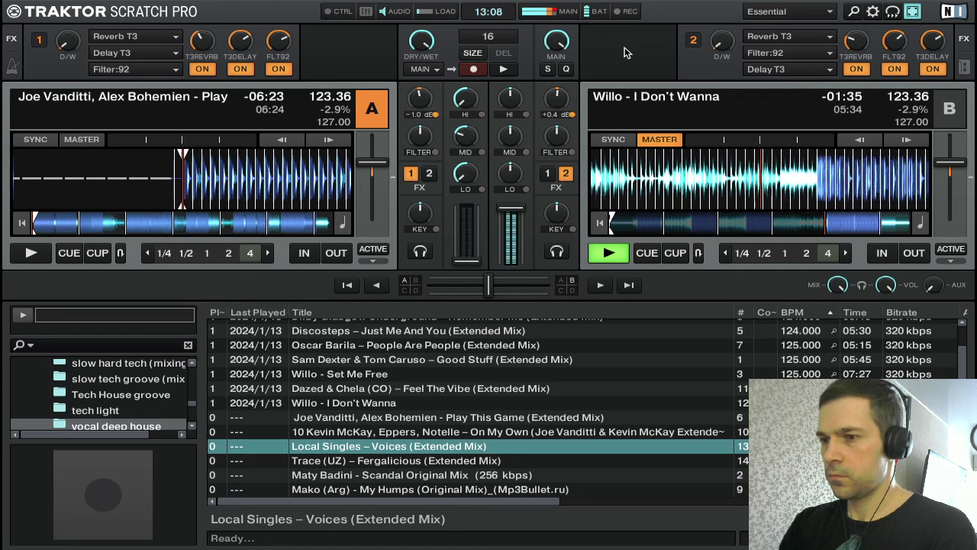
Start deck A's track in time with deck B and open deck A's channel fader fully
key(c)
key(c)
key(c)
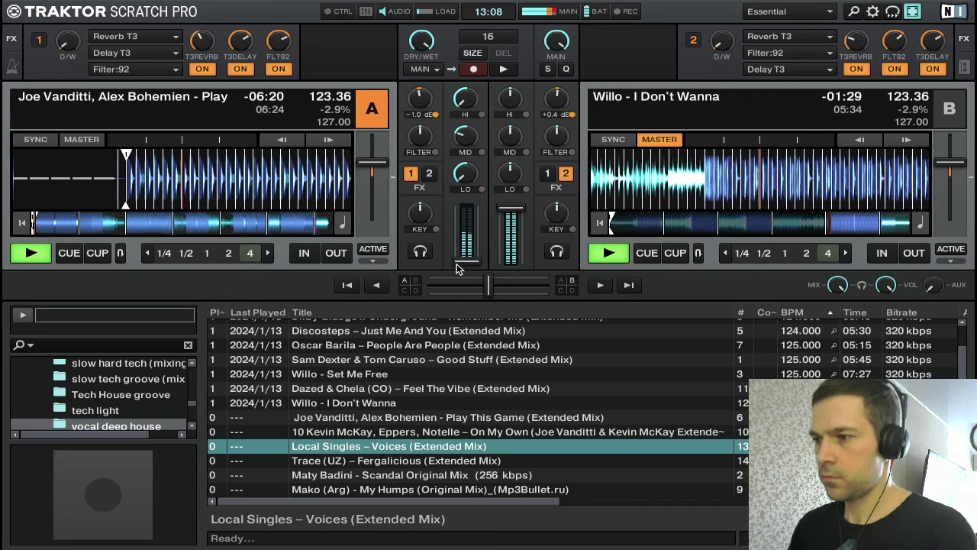
drag(475, 260, 471, 211)
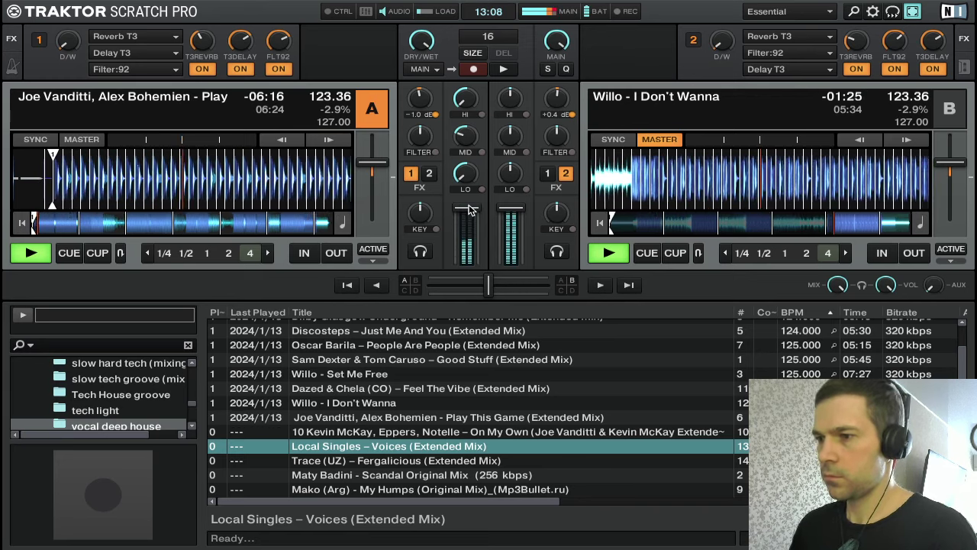
Raise deck A's HI and MID EQ gradually and reset both to neutral
drag(467, 107, 471, 120)
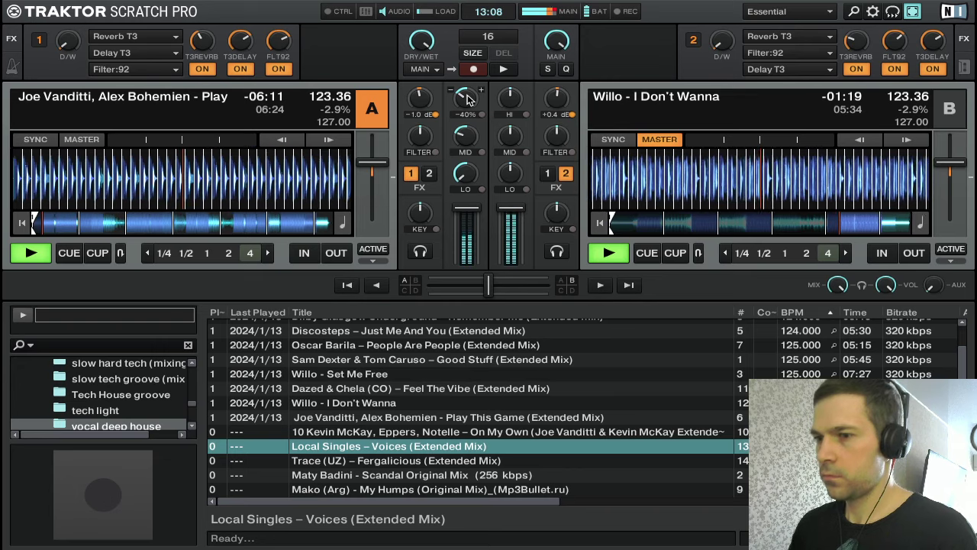
drag(468, 99, 470, 95)
drag(464, 135, 464, 142)
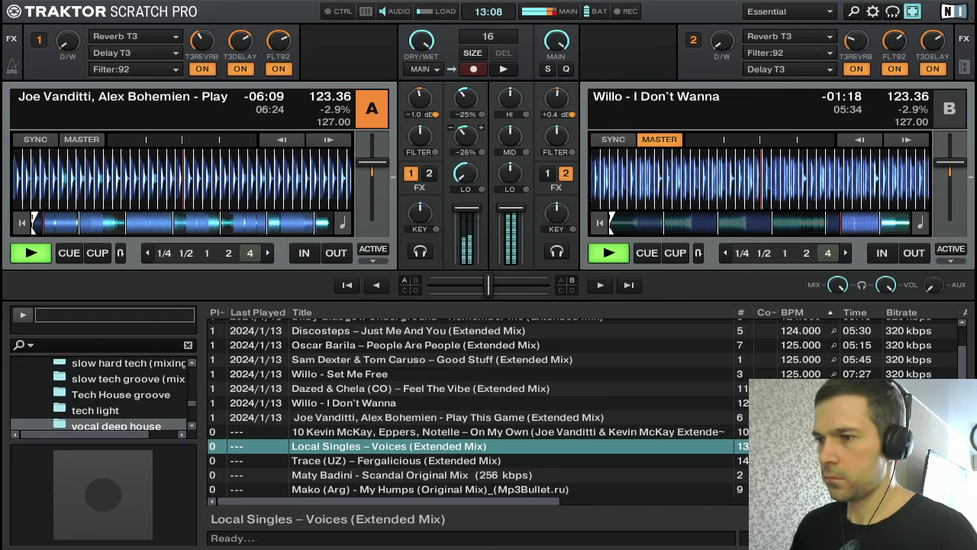
double_click(466, 139)
double_click(467, 101)
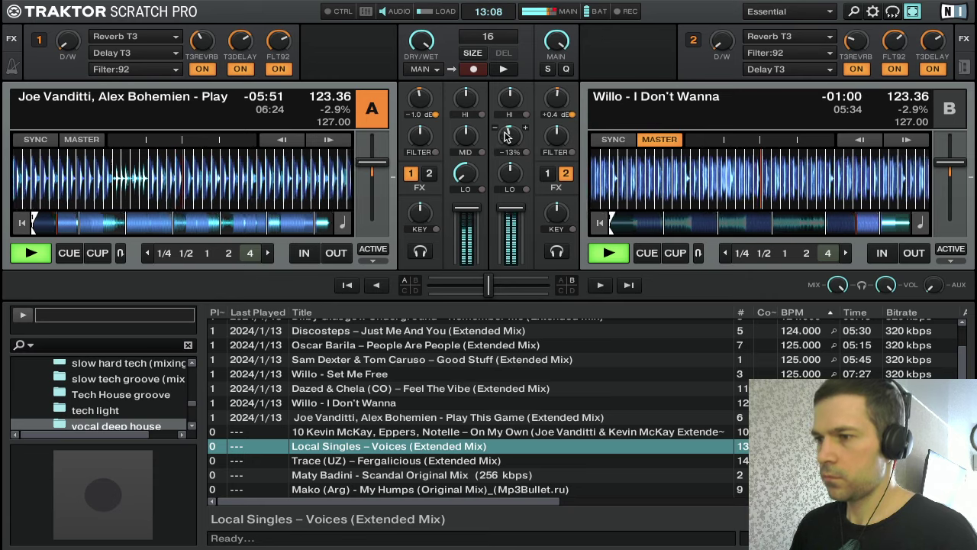
Bring deck A's gain to 0.0 dB and LO EQ to neutral while lowering deck B's MID EQ and cutting its LO to -100%
drag(505, 104, 505, 115)
double_click(431, 103)
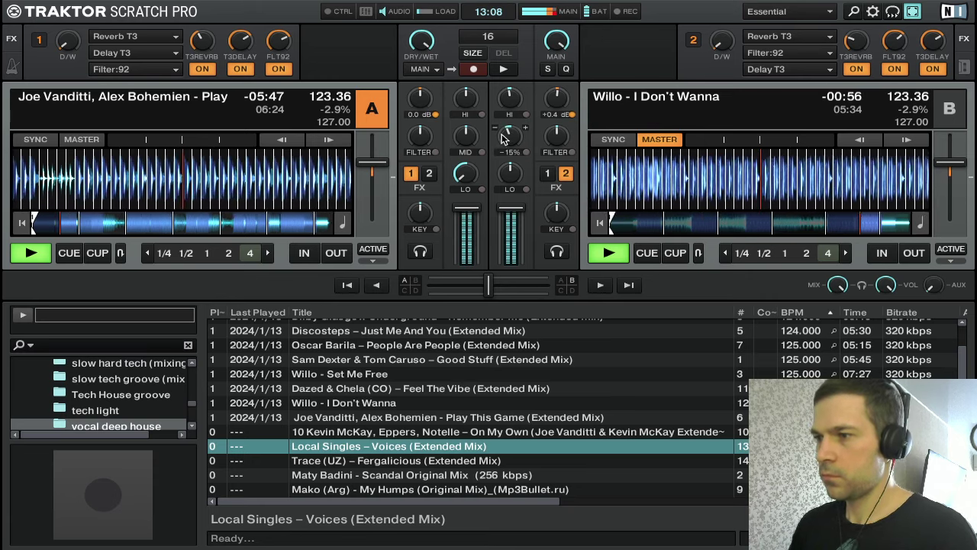
mouse_move(67, 42)
mouse_down()
mouse_move(67, 54)
mouse_move(67, 35)
mouse_up()
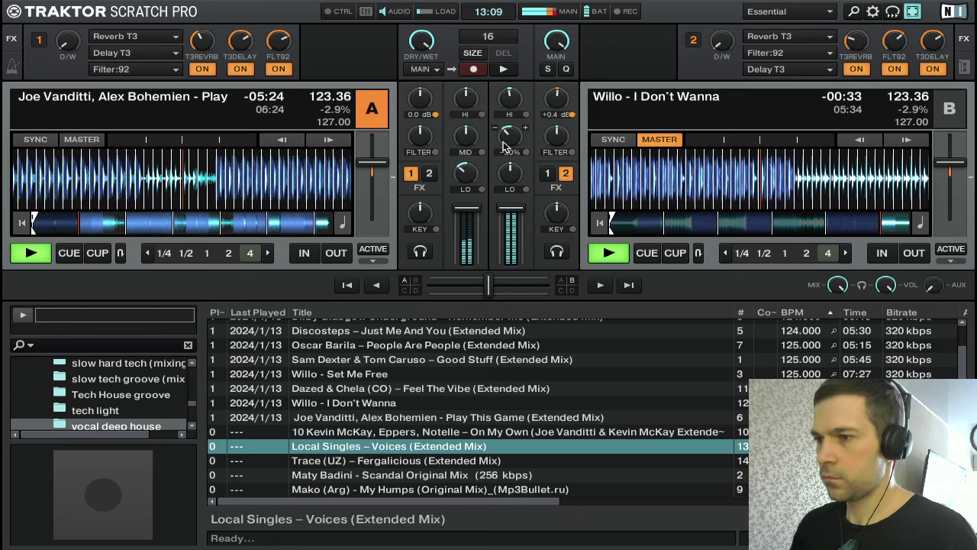
double_click(468, 168)
drag(506, 142, 508, 229)
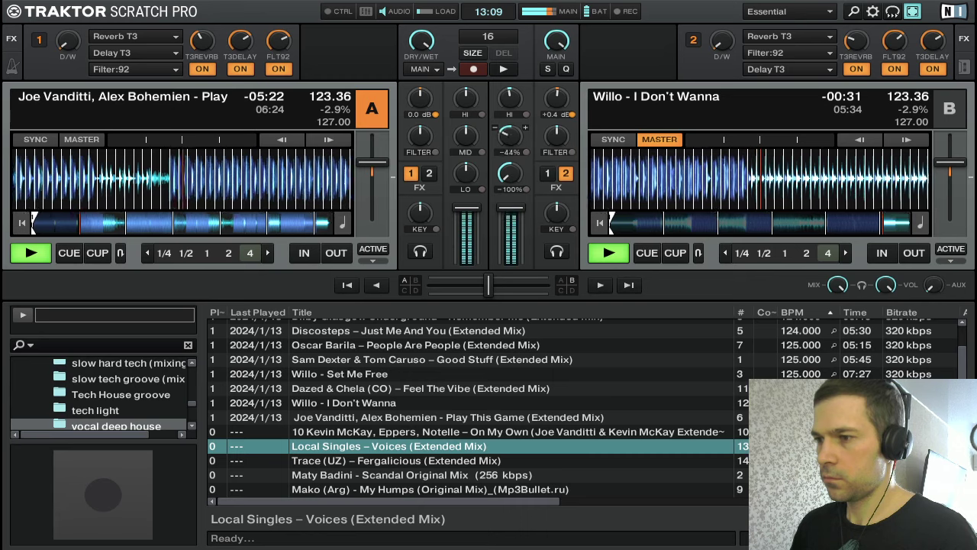
Cut deck B's HI and MID EQ, close its channel fader and return its track to the start
drag(510, 99, 500, 134)
drag(508, 99, 508, 149)
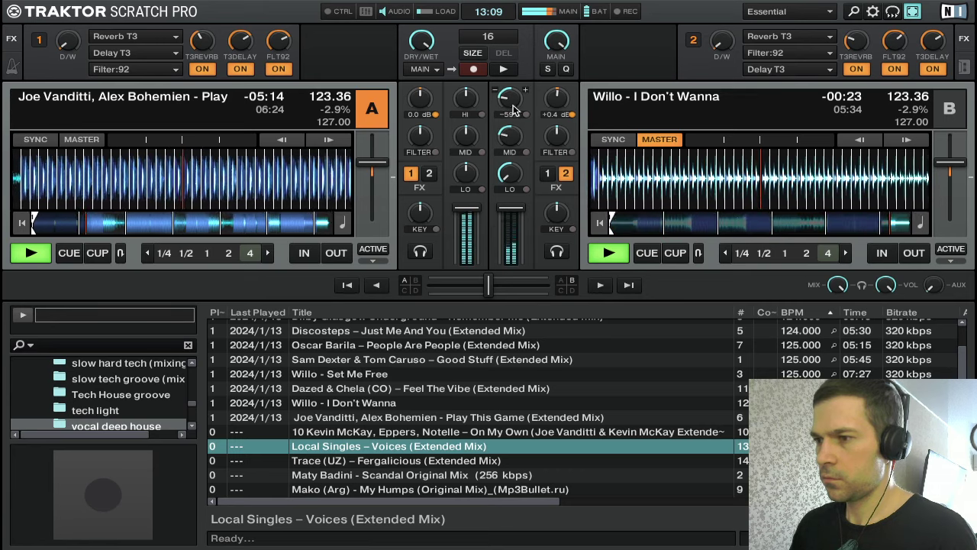
drag(512, 104, 511, 125)
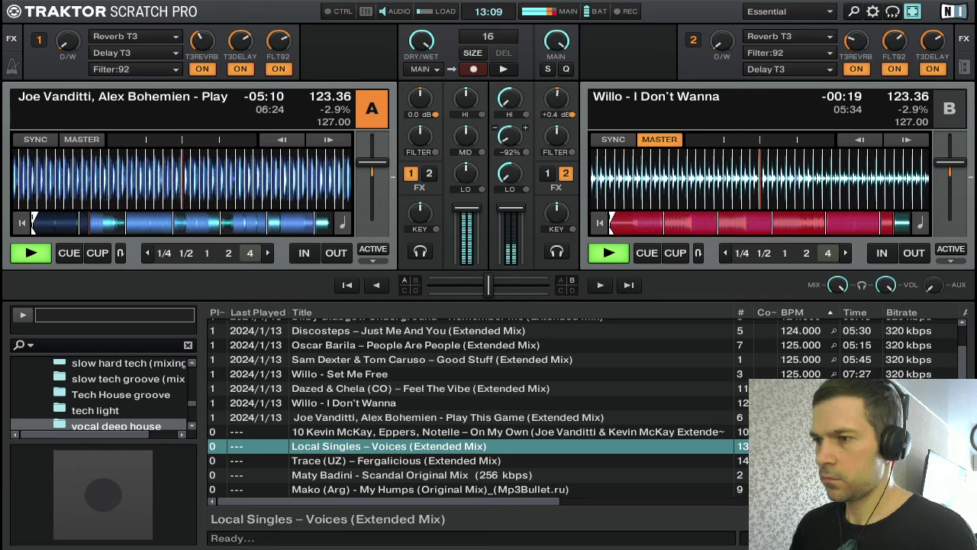
drag(511, 211, 511, 262)
key(ctrl+Right)
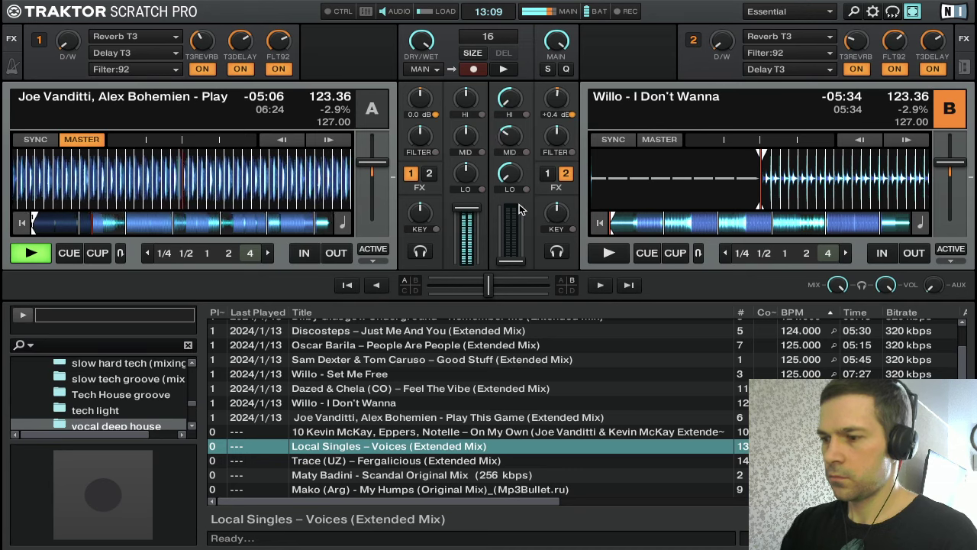
Load "10 Kevin McKay, Eppers, Notelle – On My Own" into deck B
key(Down)
key(Down)
key(Down)
key(Up)
key(Up)
key(Up)
key(Up)
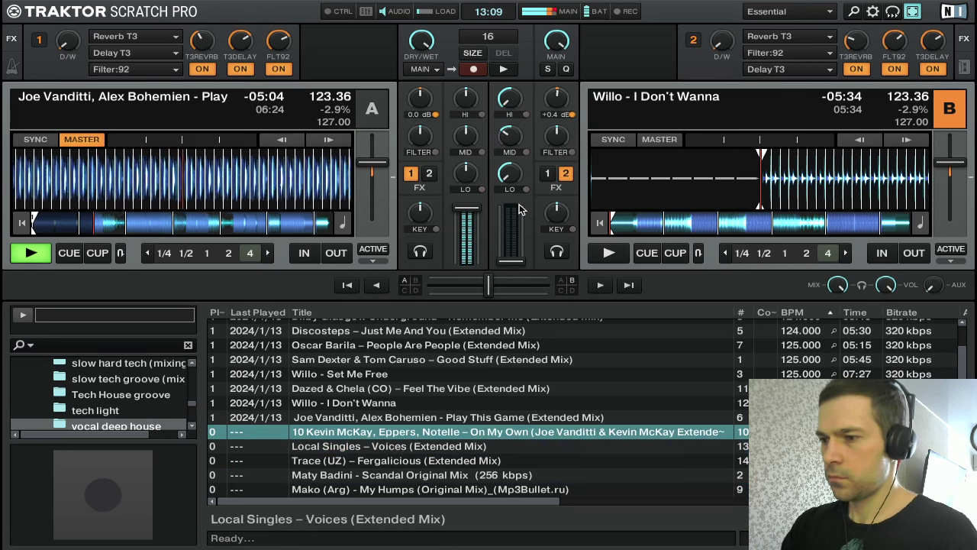
key(ctrl+Right)
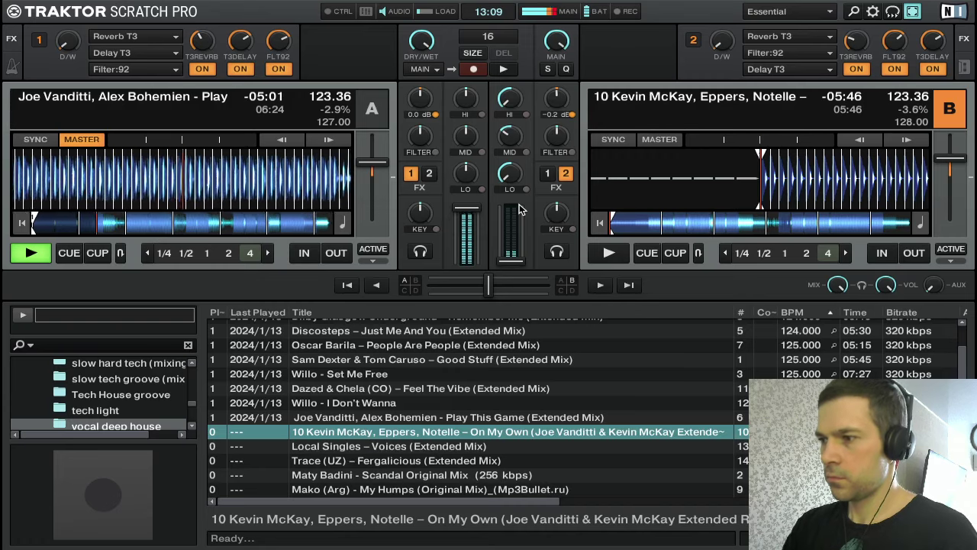
Raise deck A's tempo in small increments to 124.79 BPM
key(k)
key(equal)
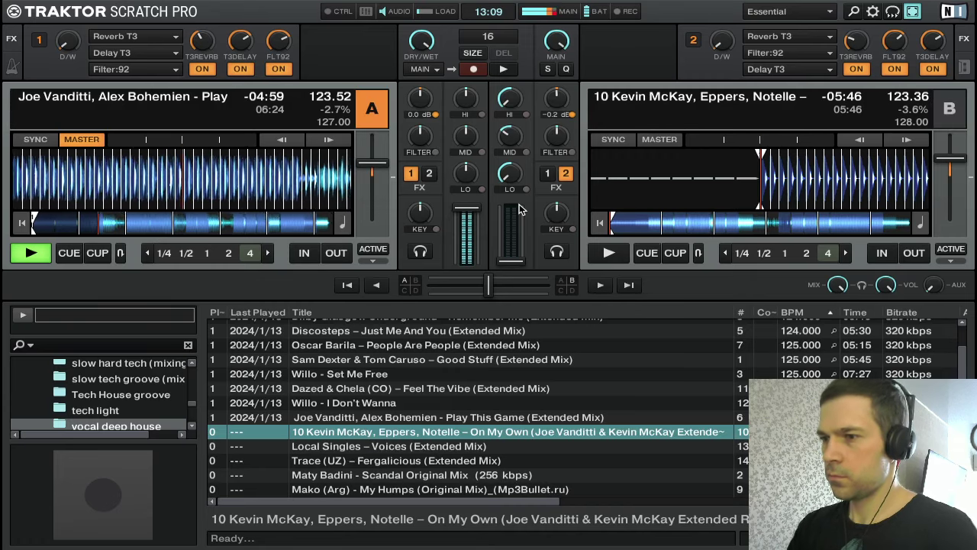
key(equal)
key(equal)
key(equal)
key(equal)
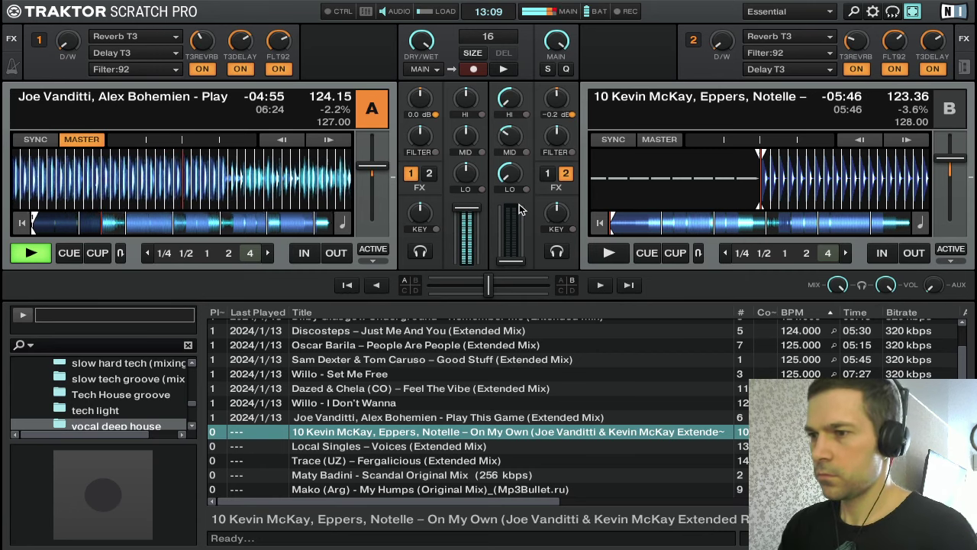
key(equal)
key(equal)
key(equal)
key(equal)
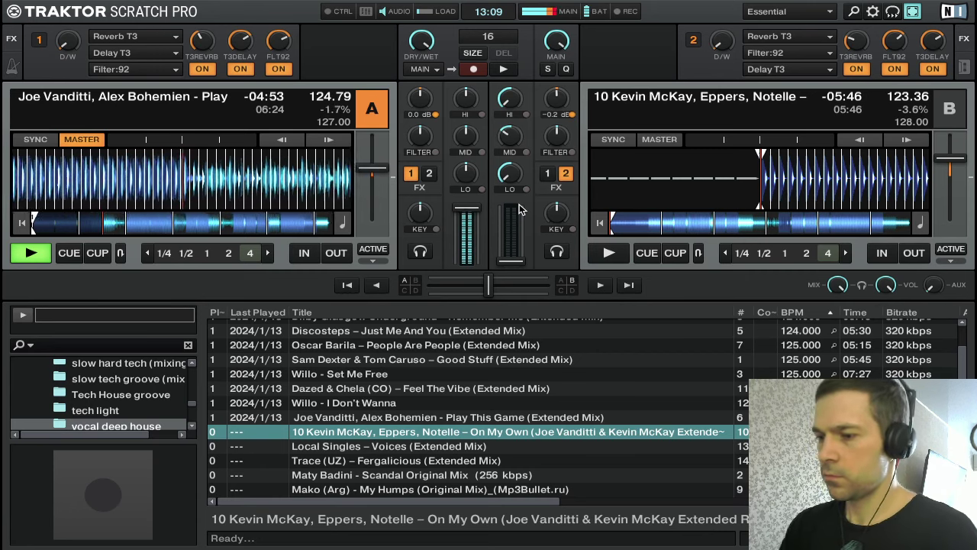
Match deck B's tempo to deck A at 124.79 BPM and raise both decks to 125.10 BPM
key(b)
key(s)
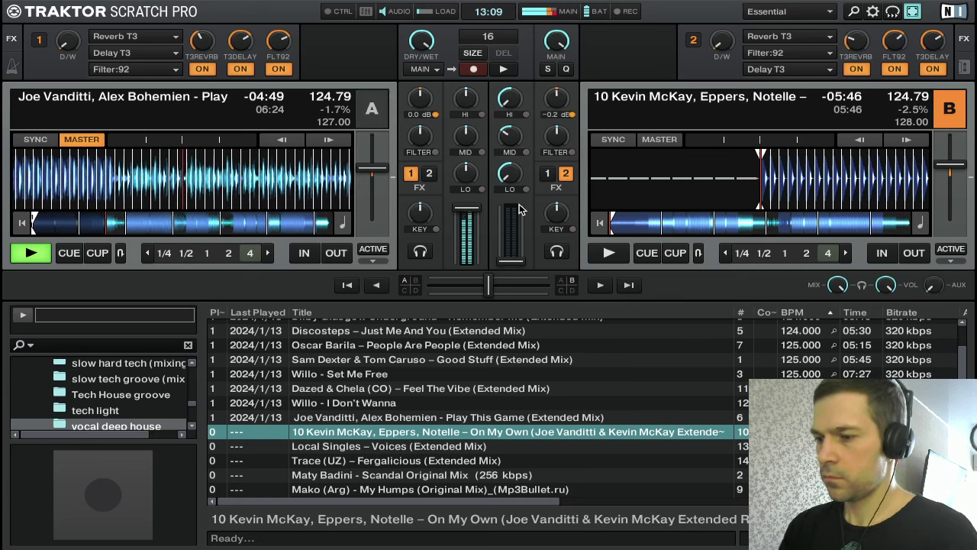
key(a)
key(equal)
key(equal)
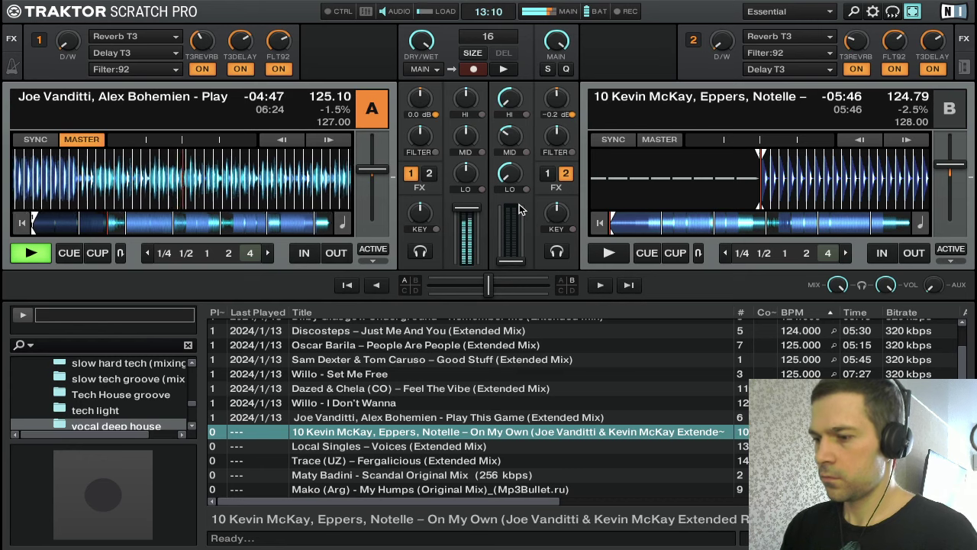
key(b)
key(equal)
key(equal)
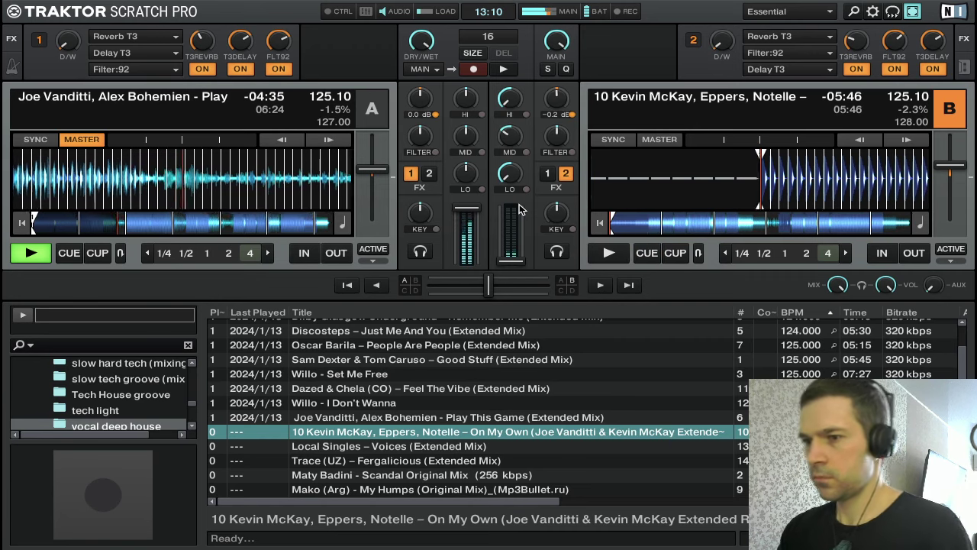
Play deck B's track with its channel fader closed to check the beatmatch, return it to the cue point, and highlight "Trace (UZ) – Fergalicious"
key(Down)
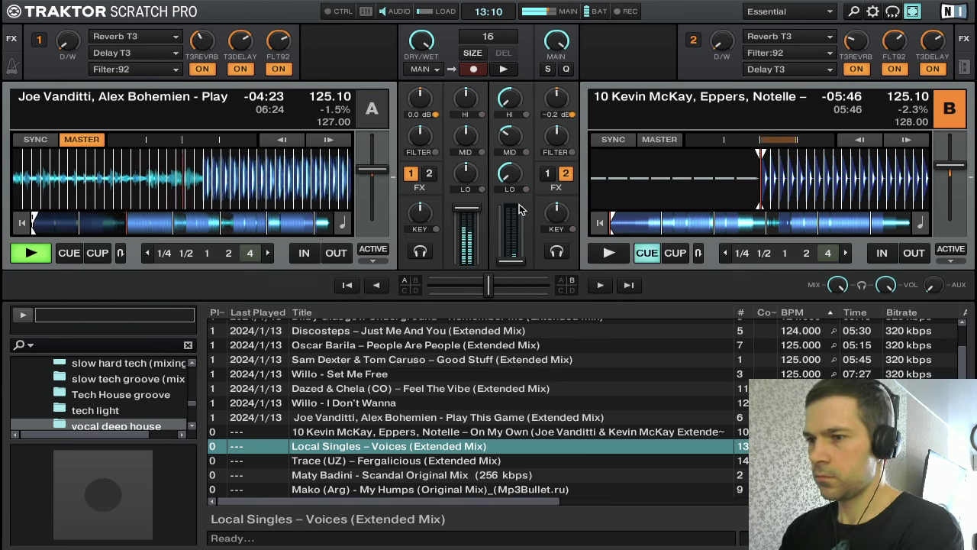
key(space)
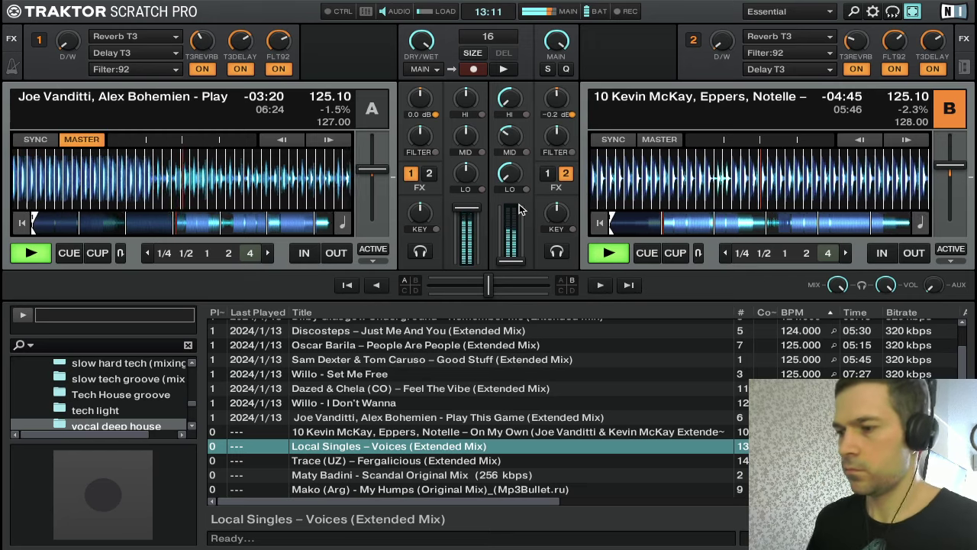
key(c)
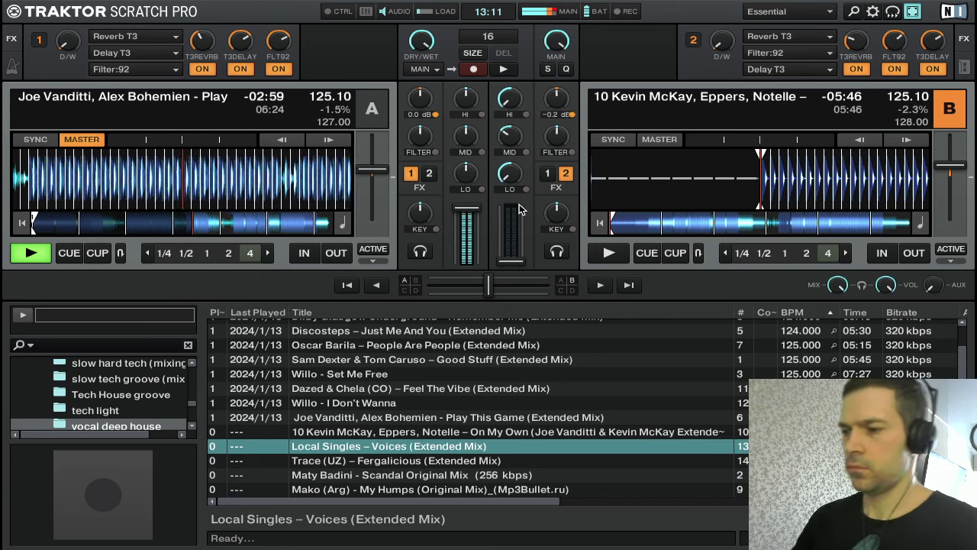
key(Down)
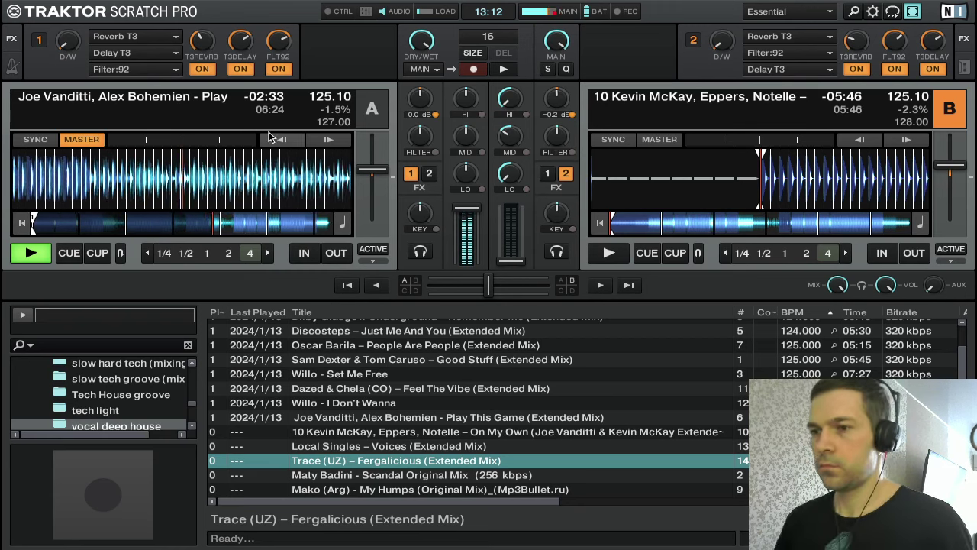
Replace FX unit 1's Reverb T3 with the Flanger effect and switch it on
click(158, 37)
click(123, 50)
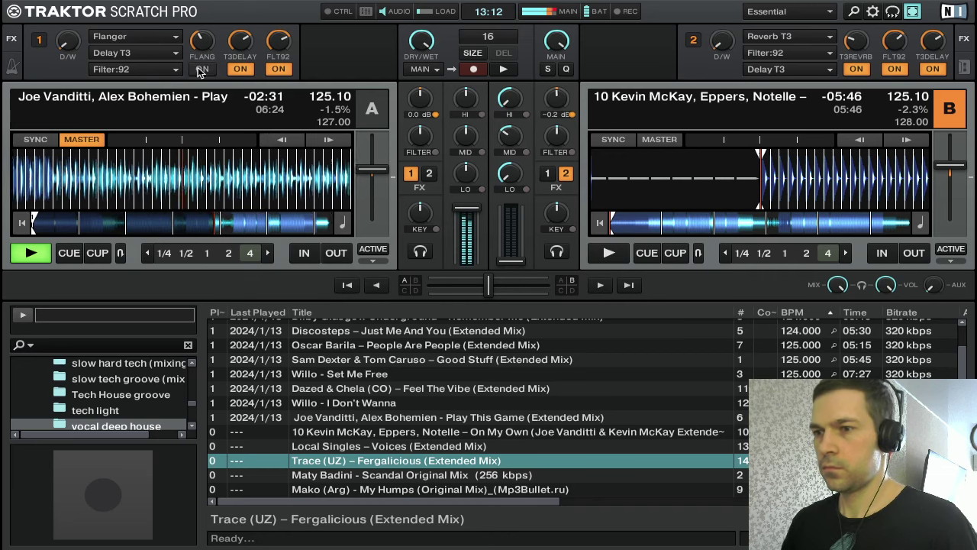
click(200, 70)
Sweep FX unit 1's dry/wet up to maximum and back to zero over deck A's track, turning the Flanger amount fully up
mouse_move(80, 49)
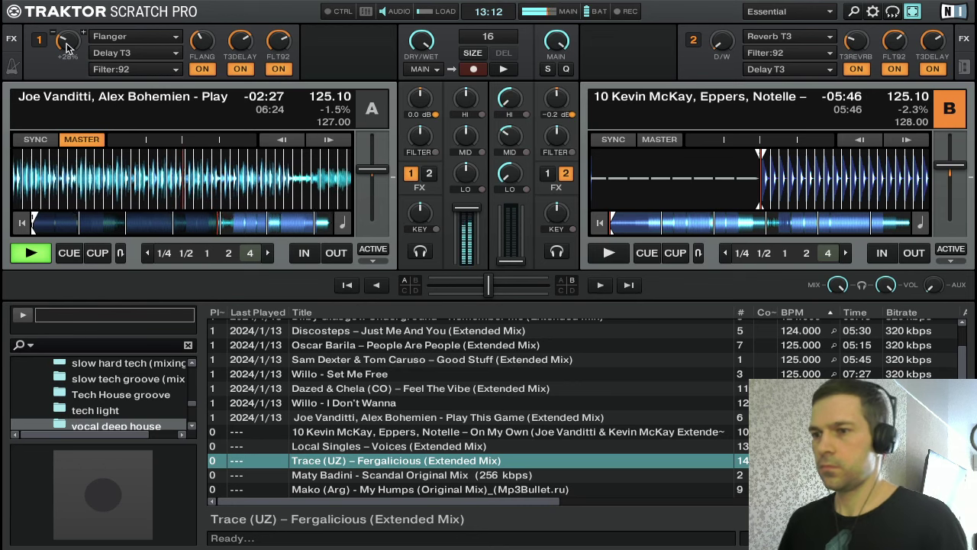
scroll(66, 45, up, 3)
scroll(67, 46, up, 2)
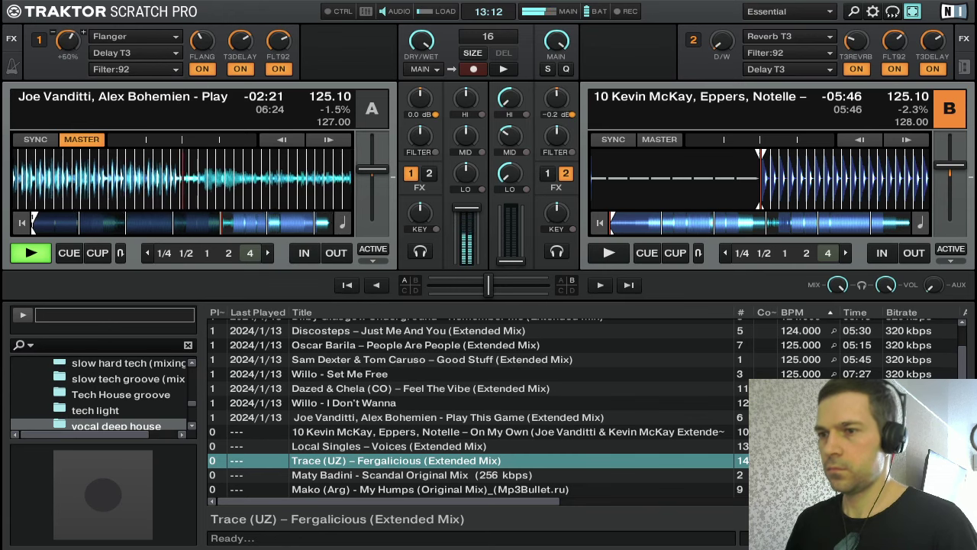
scroll(69, 46, up, 1)
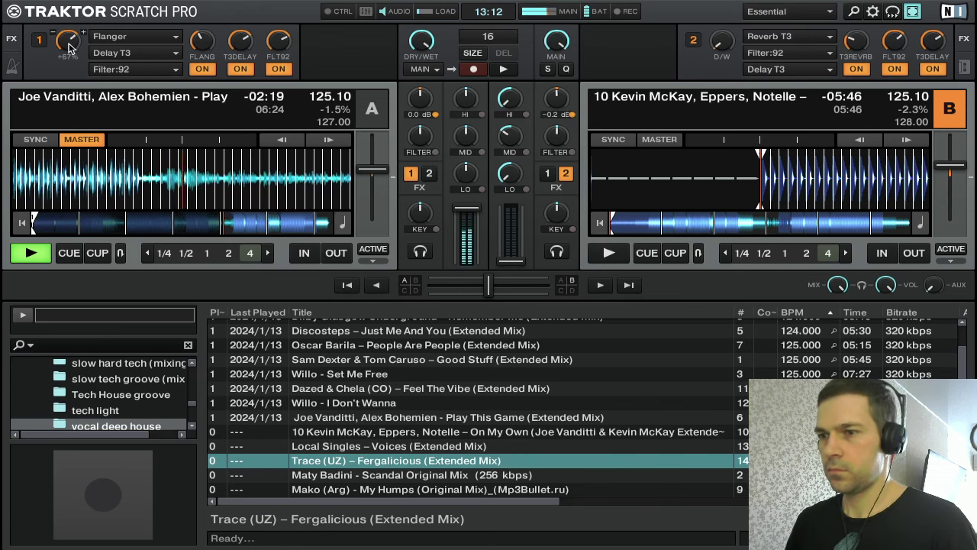
drag(70, 46, 71, 42)
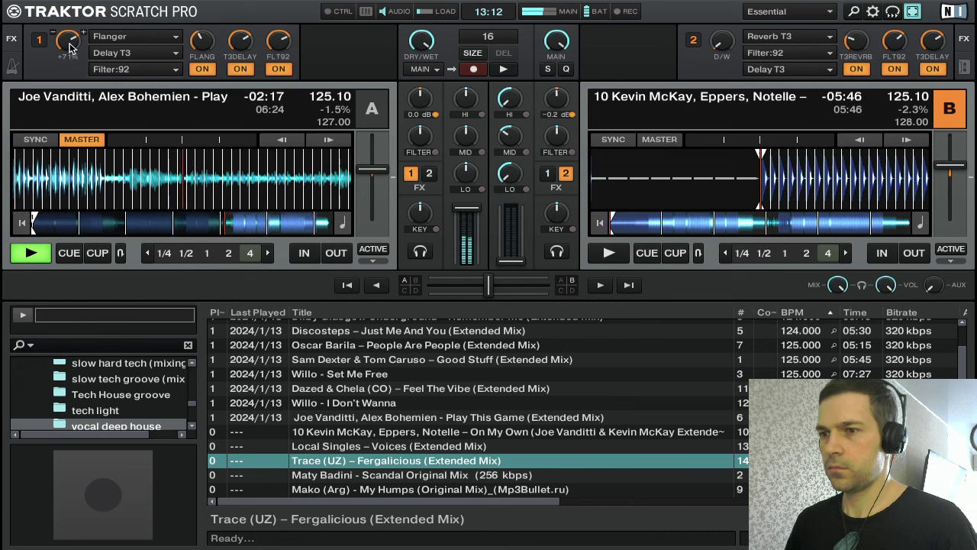
mouse_move(69, 49)
mouse_down()
mouse_move(67, 57)
mouse_move(67, 30)
mouse_up()
drag(202, 44, 202, 19)
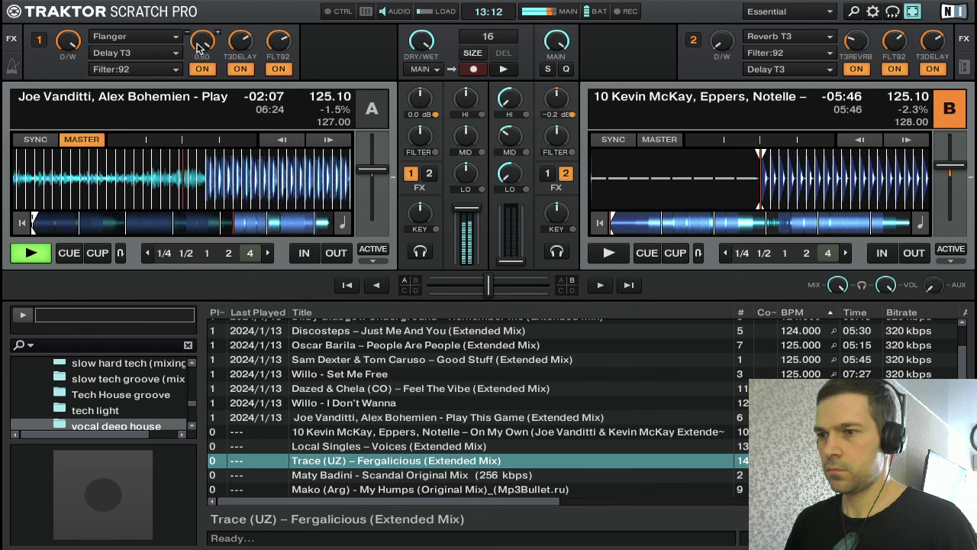
drag(70, 44, 70, 70)
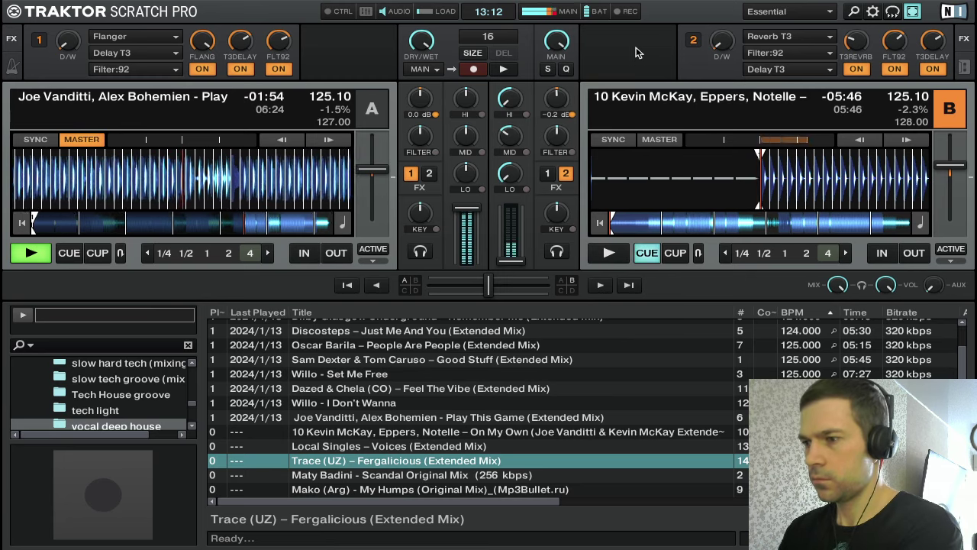
Start deck B's track in time with deck A and open deck B's channel fader fully
key(c)
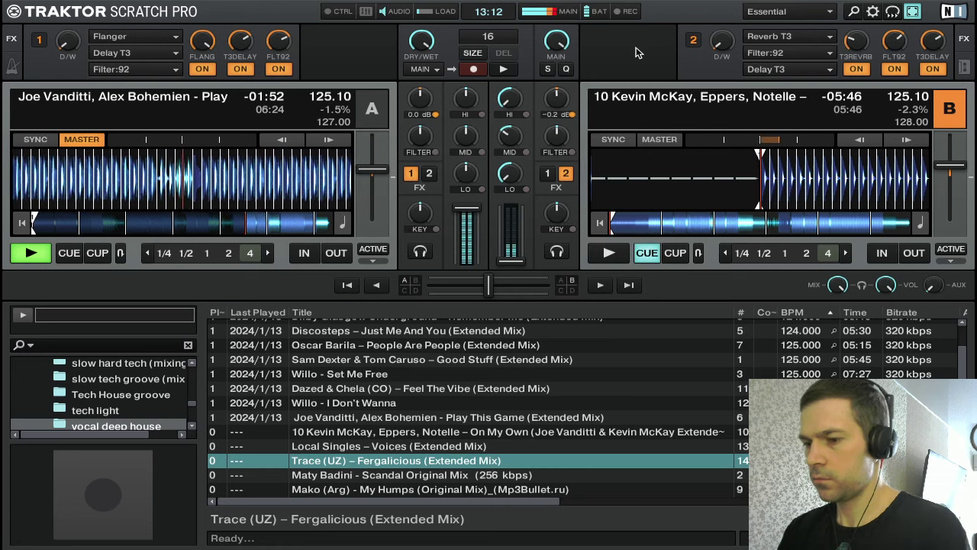
key(space)
key(Right)
key(s)
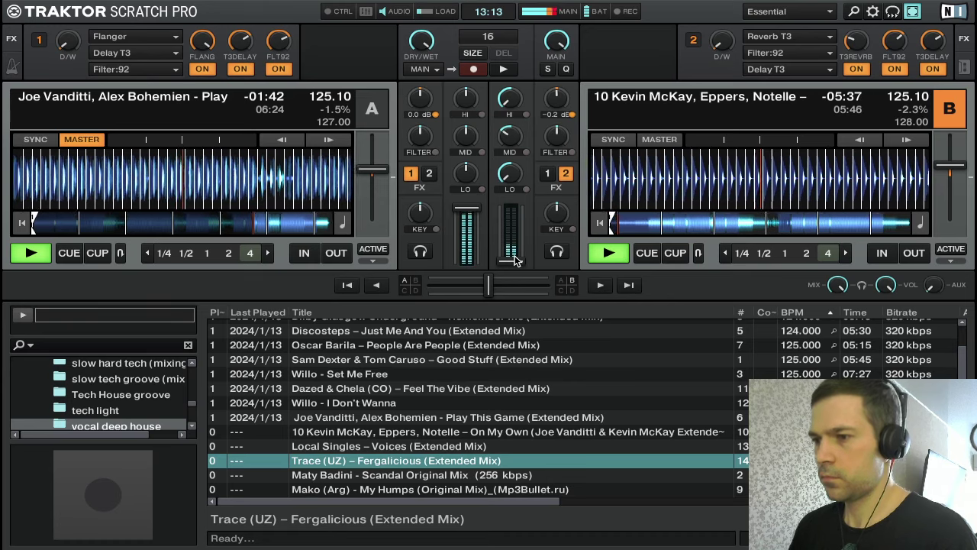
drag(516, 261, 515, 256)
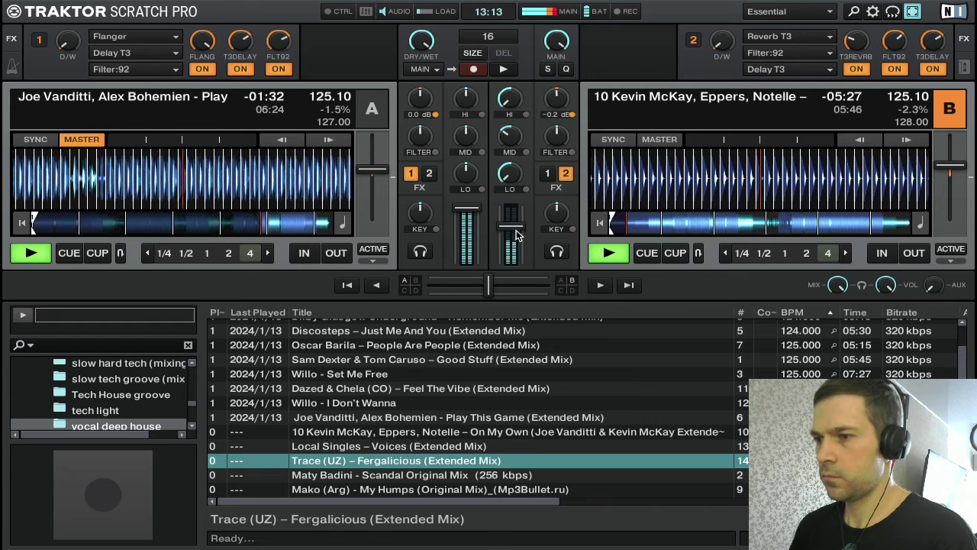
drag(516, 233, 516, 229)
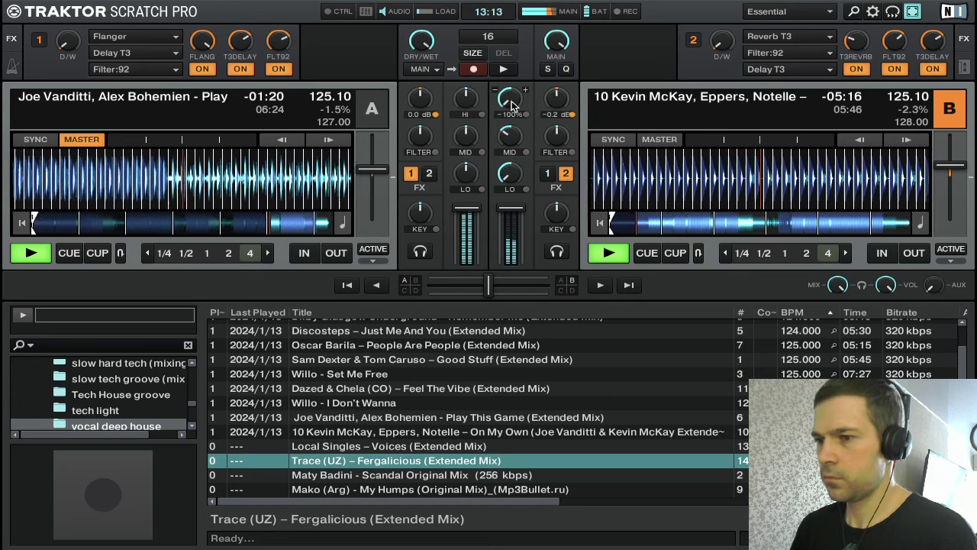
Raise deck B's HI EQ from fully cut to neutral and reset its MID EQ to neutral
mouse_move(513, 106)
mouse_down()
mouse_move(513, 87)
mouse_move(507, 107)
mouse_up()
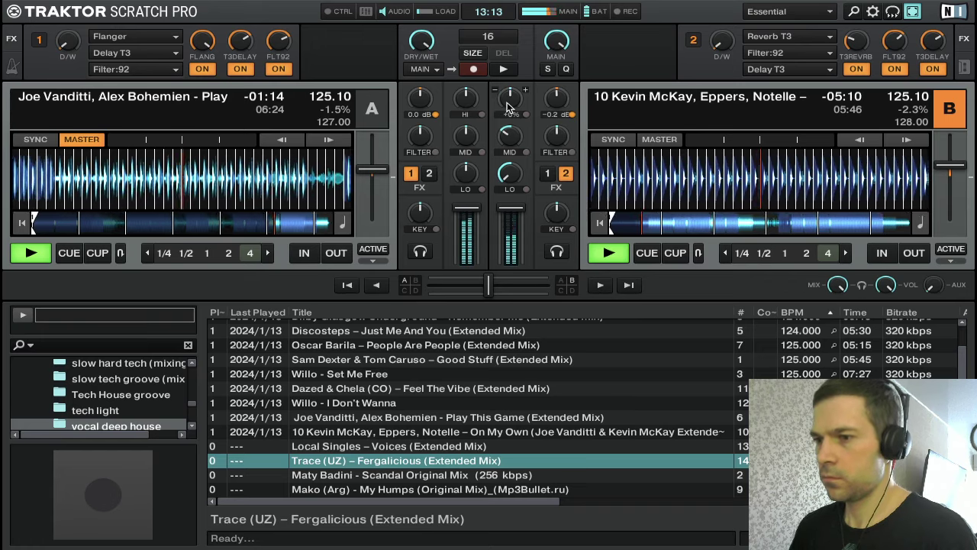
mouse_move(512, 139)
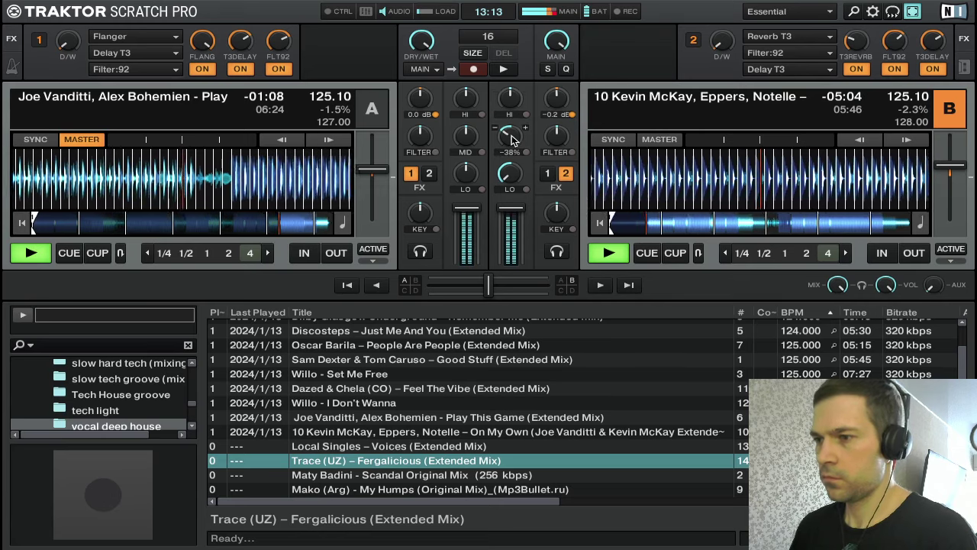
double_click(511, 139)
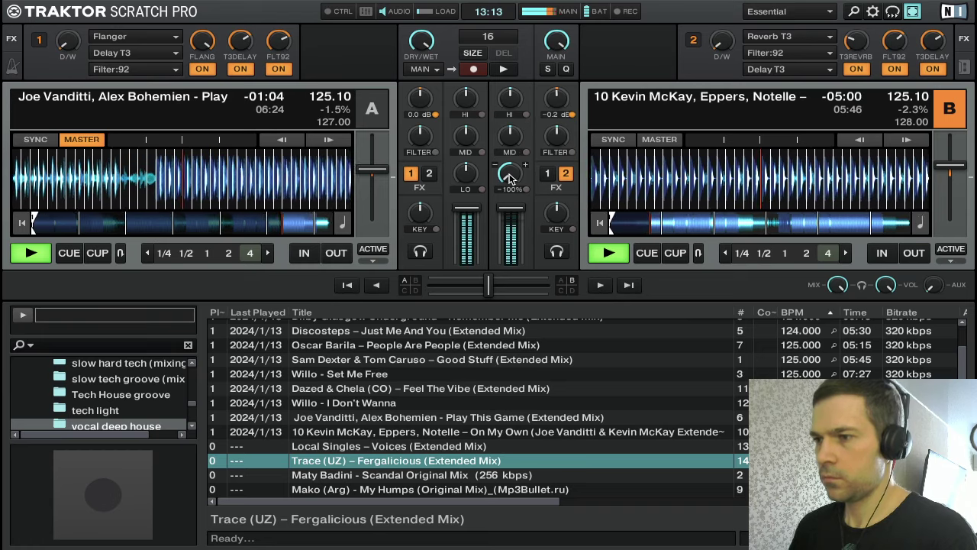
Reset deck B's gain to 0.0 dB and raise its LO EQ gradually from fully cut to neutral
double_click(558, 107)
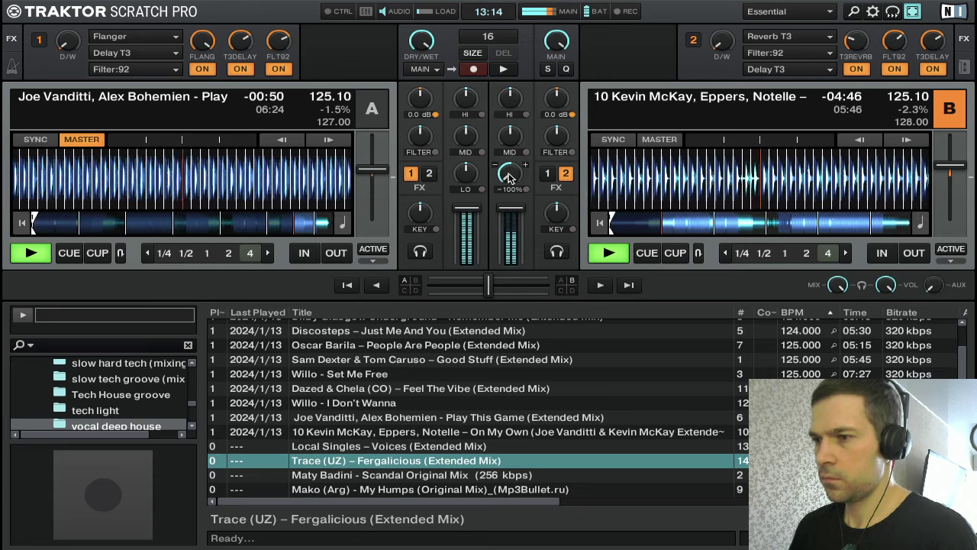
drag(508, 175, 510, 166)
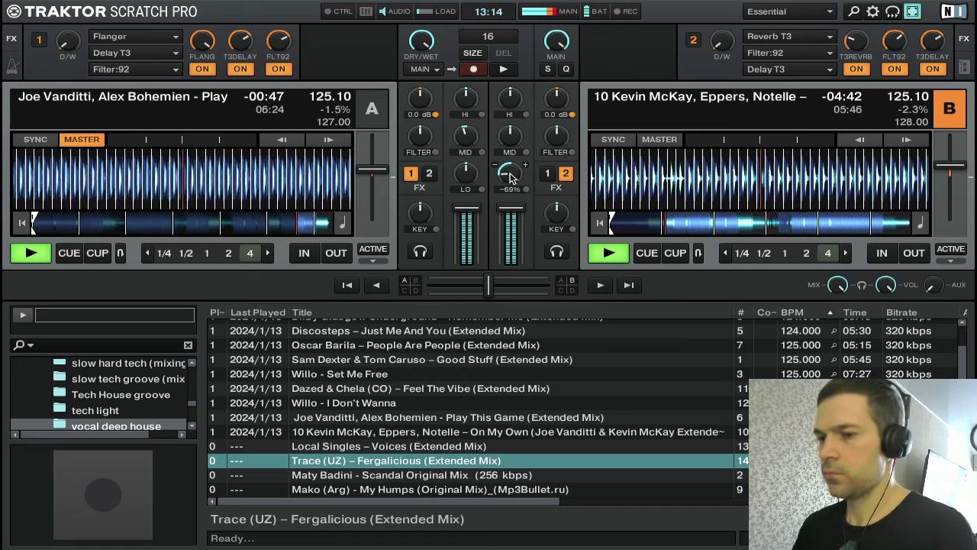
scroll(507, 174, up, 4)
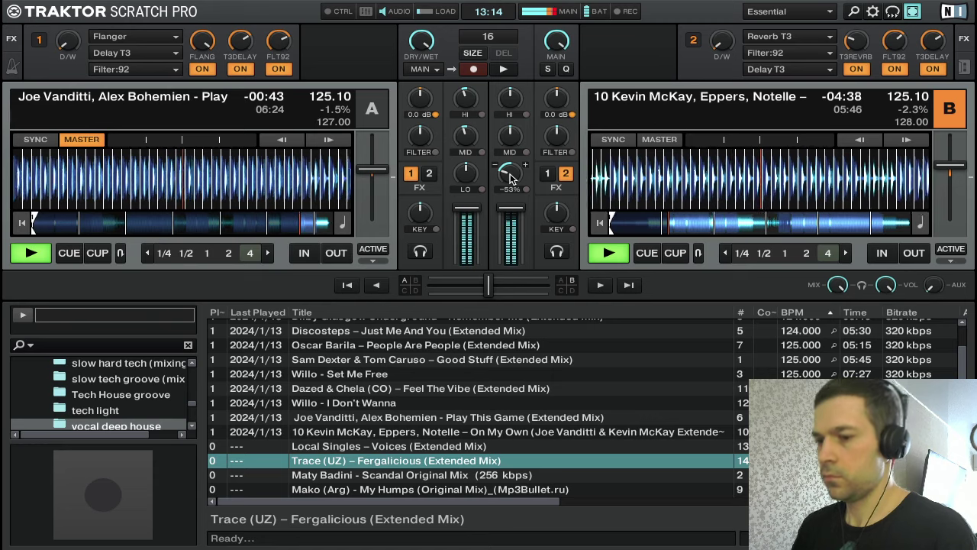
scroll(510, 178, up, 3)
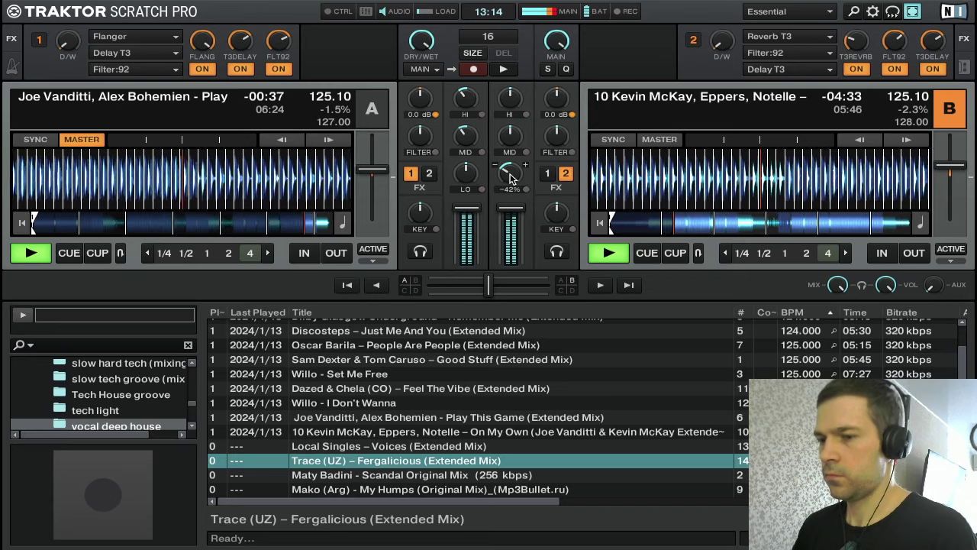
scroll(510, 178, up, 3)
Cut deck A's LO EQ fully and lower its HI and MID EQs to about -58% and -56%
scroll(469, 176, down, 8)
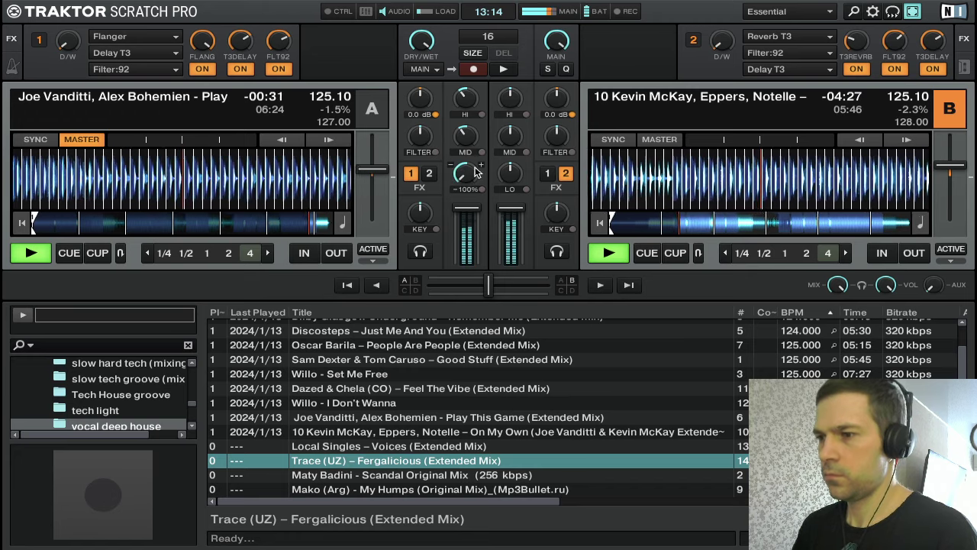
scroll(460, 145, down, 5)
scroll(462, 143, down, 3)
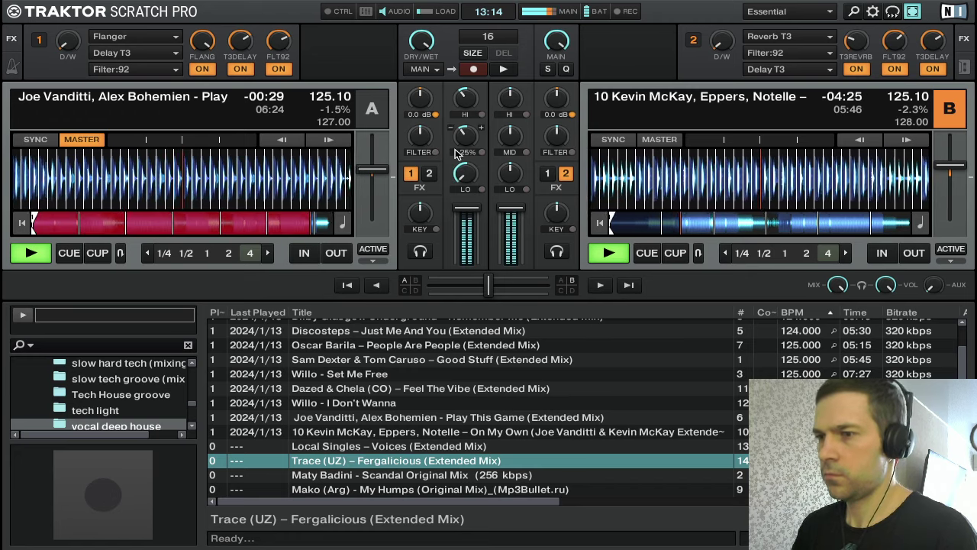
scroll(469, 138, down, 3)
scroll(466, 111, down, 5)
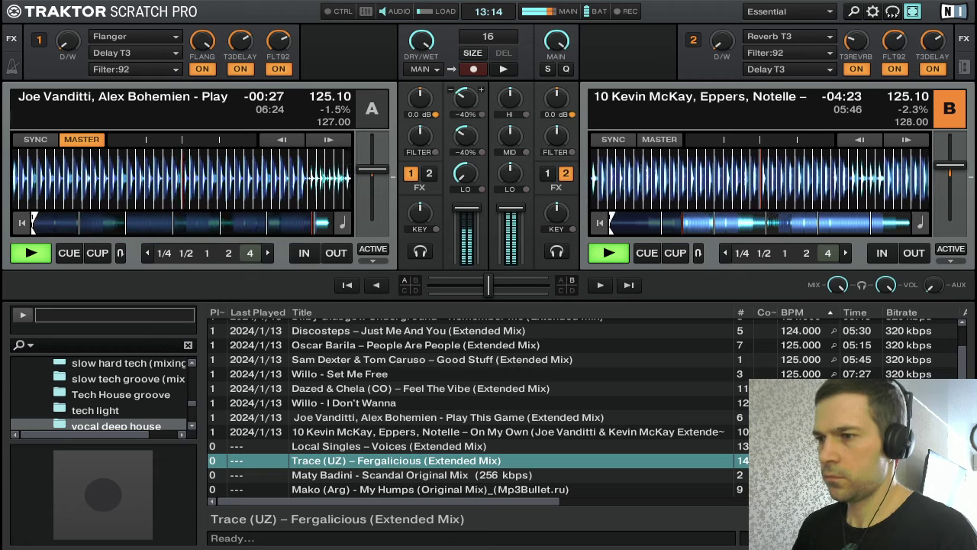
scroll(464, 132, down, 4)
scroll(466, 110, down, 2)
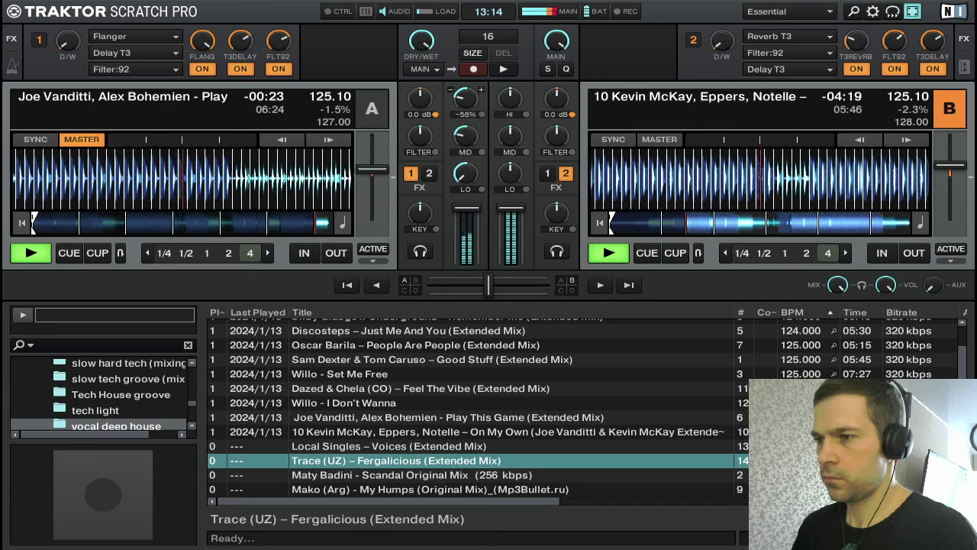
Take deck A out of the mix by cutting its HI EQ fully, stopping its track and closing its channel fader
scroll(465, 141, down, 5)
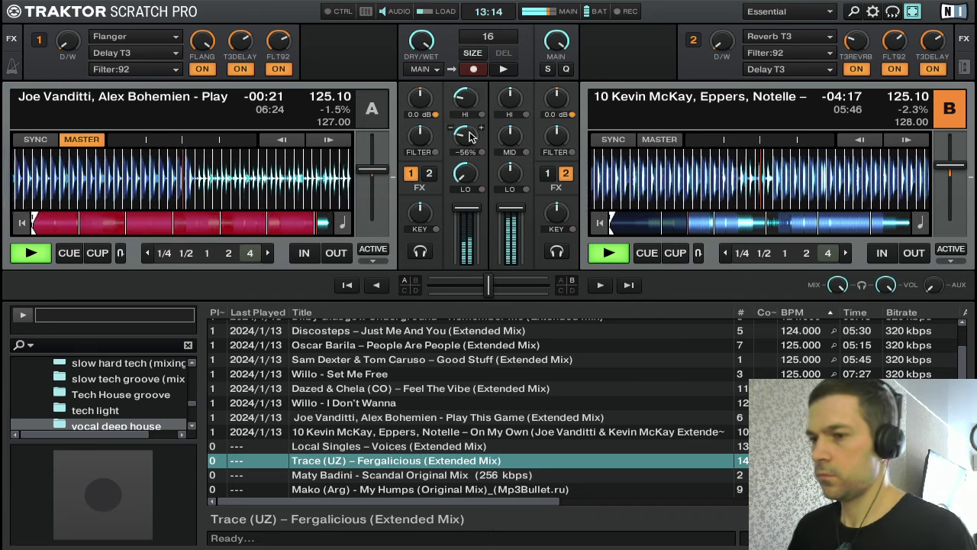
scroll(458, 104, down, 2)
scroll(458, 104, down, 2)
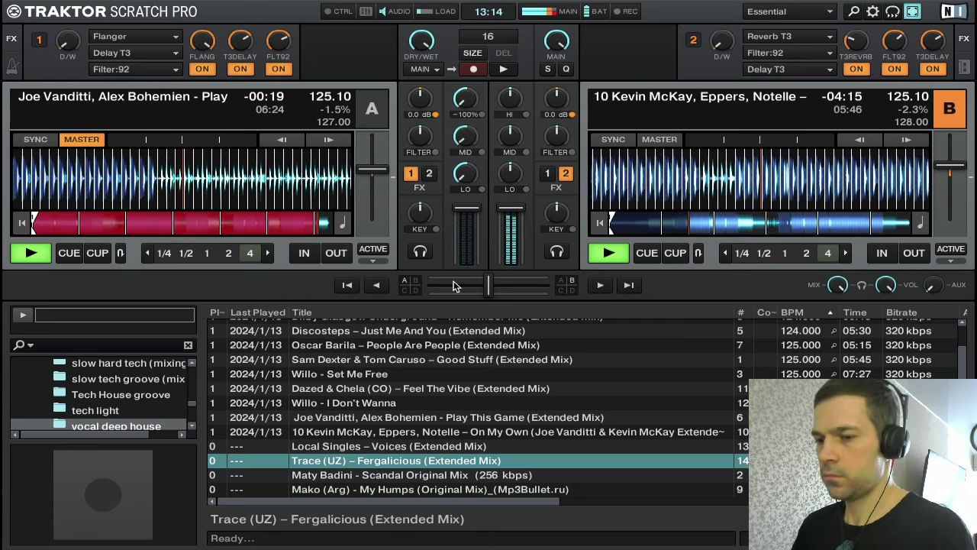
key(q)
drag(453, 209, 452, 263)
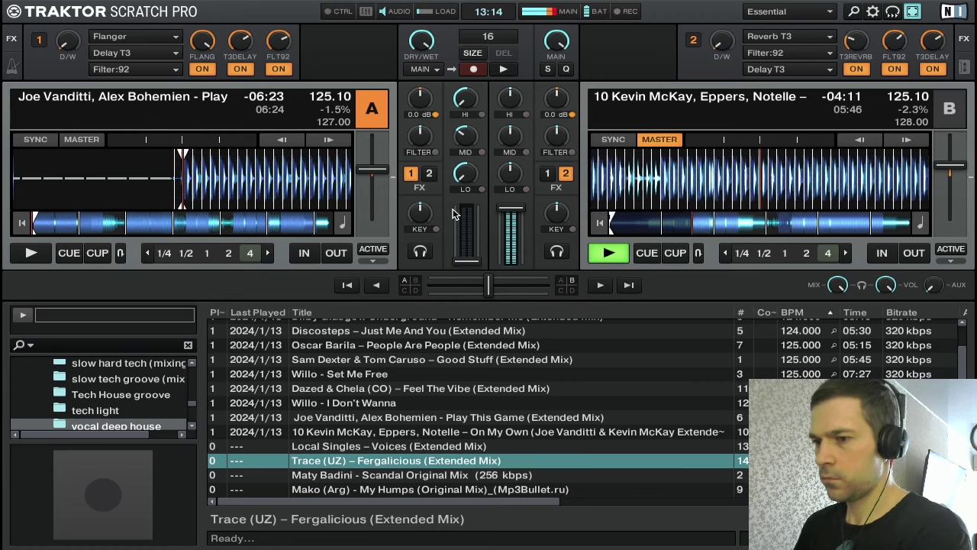
Load the track "Local Singles – Voices (Extended Mix)" from the vocal deep house list into deck A
key(Down)
key(Down)
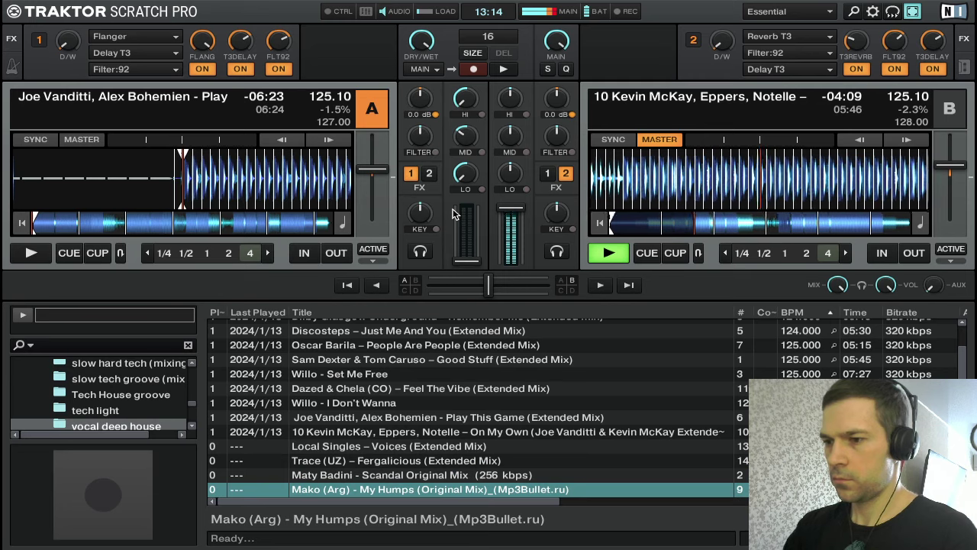
key(Up)
key(Up)
key(Up)
key(ctrl+Left)
key(Down)
key(Down)
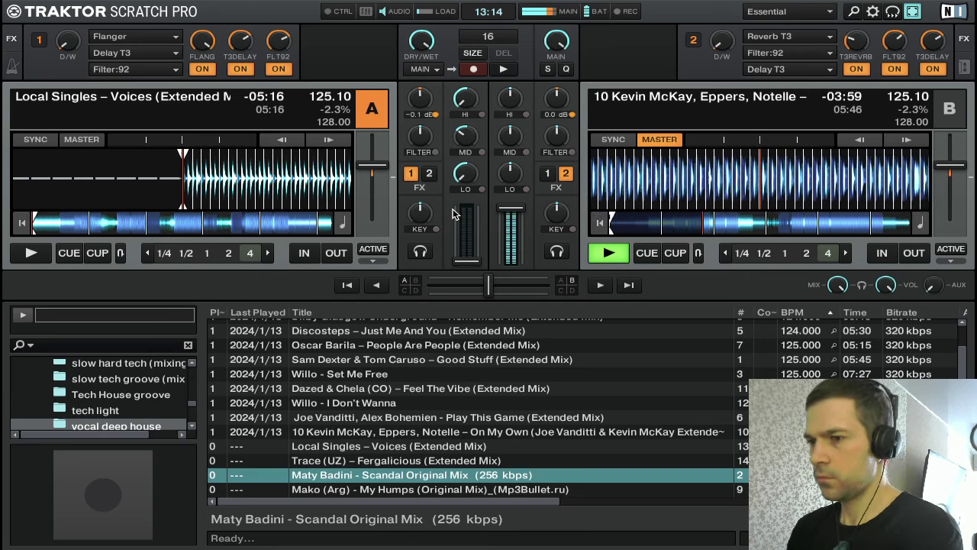
Audition deck A's track from its start cue point and look through the track list
key(c)
key(c)
key(c)
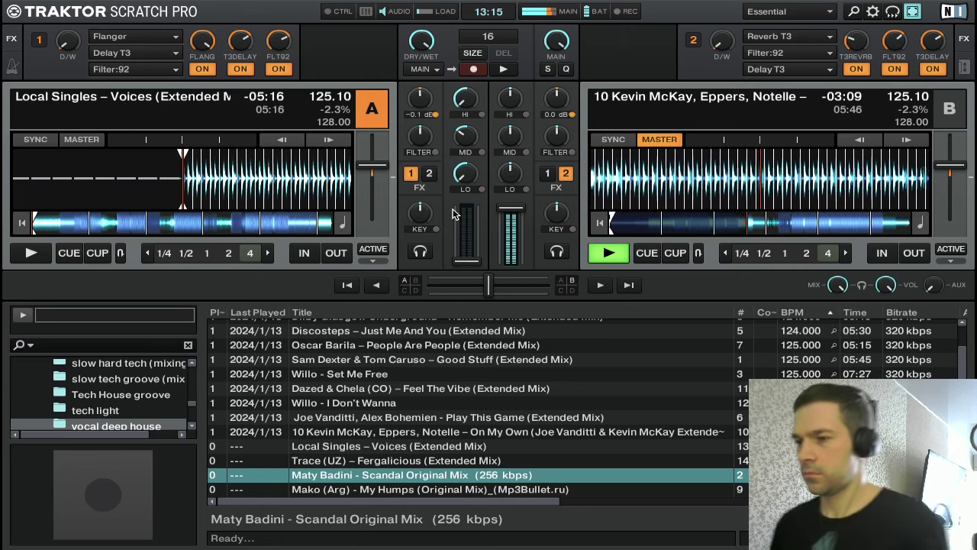
scroll(565, 439, up, 1)
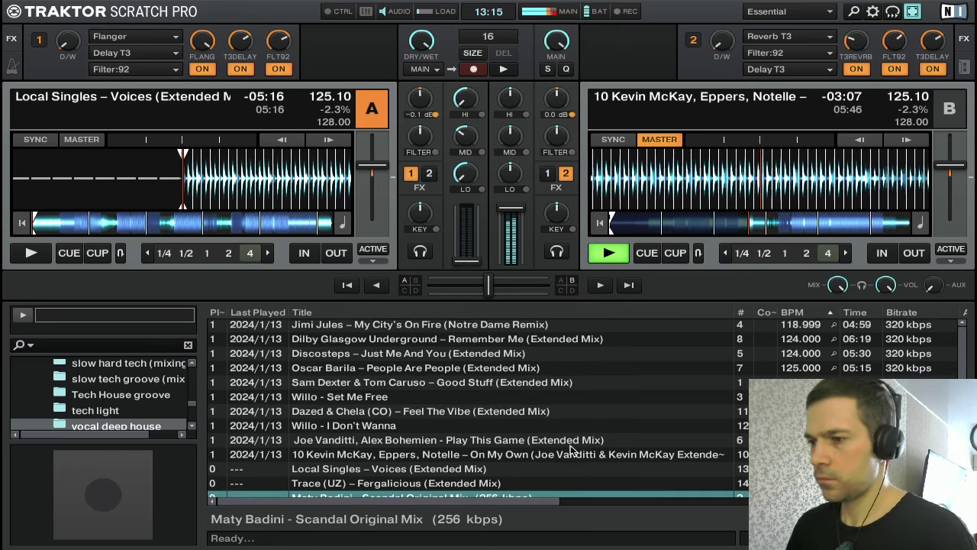
scroll(566, 443, down, 1)
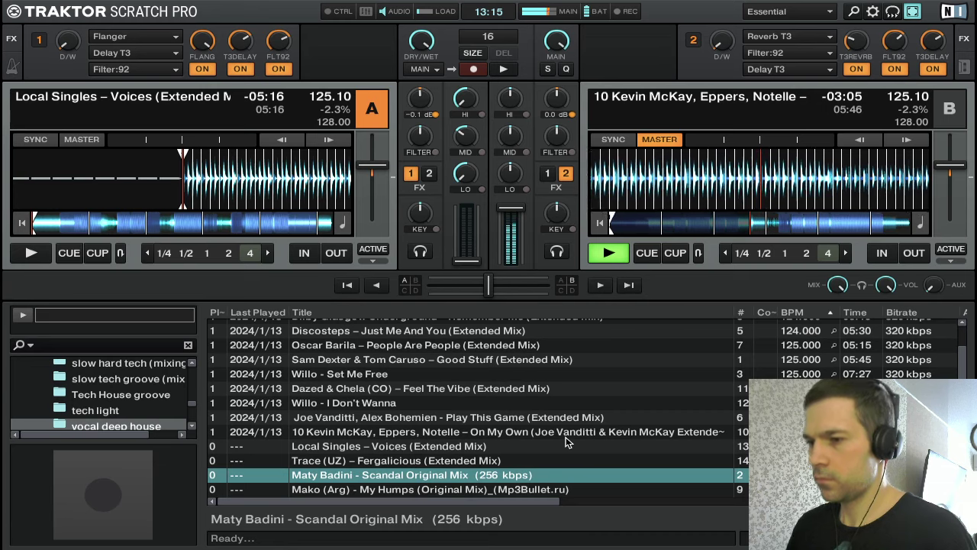
scroll(566, 441, up, 1)
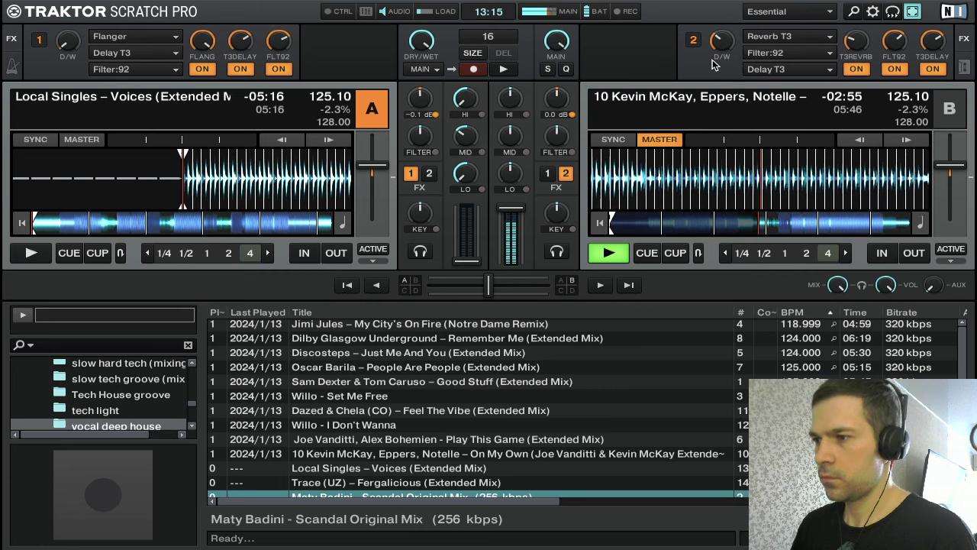
Bring FX unit 2's dry/wet to +39% and back to +28% over deck B's track, raising the Reverb T3 amount
mouse_move(721, 43)
mouse_down()
mouse_move(721, 24)
mouse_move(727, 49)
mouse_up()
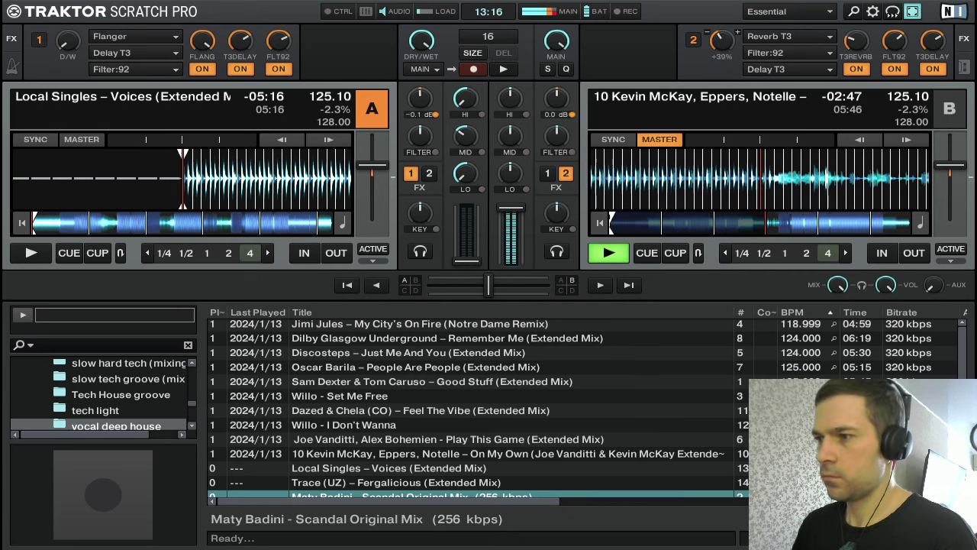
drag(720, 43, 720, 49)
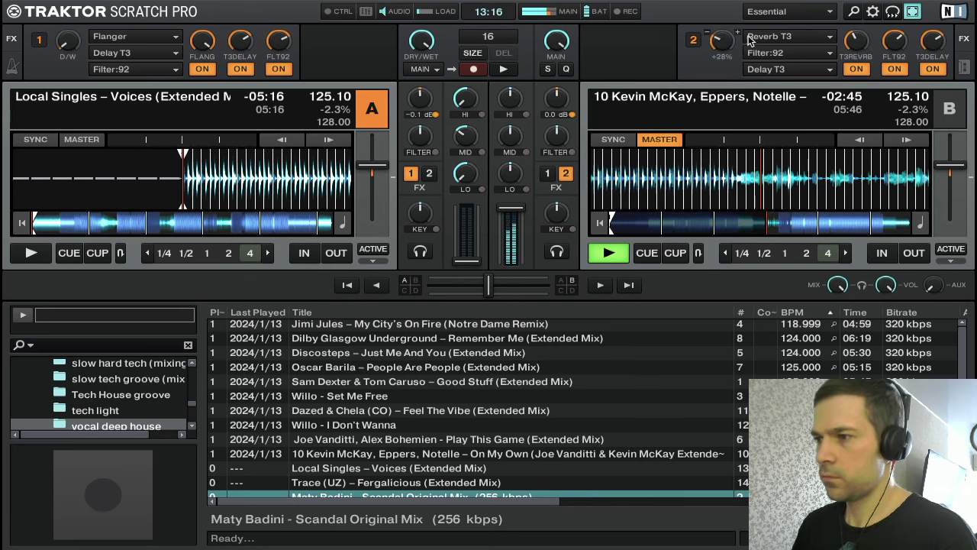
drag(846, 42, 845, 45)
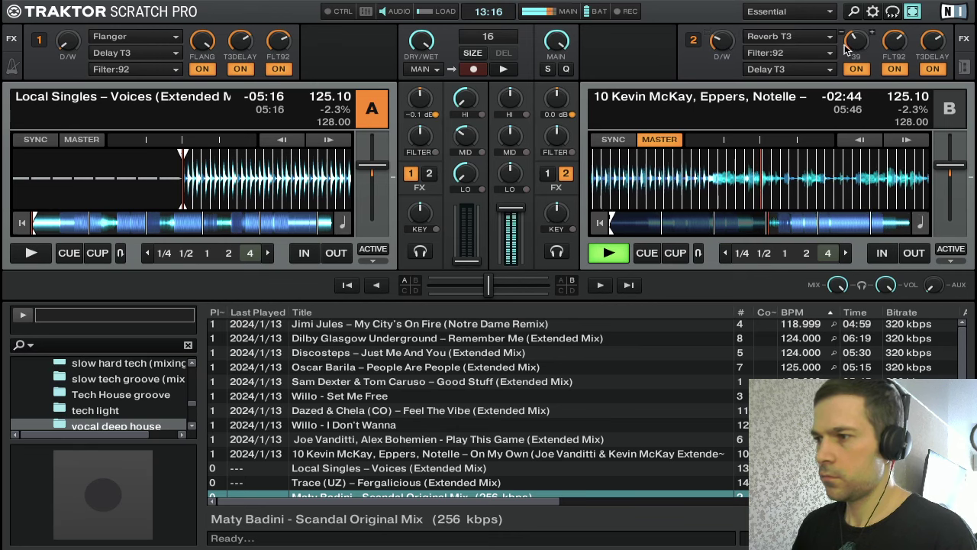
Replace FX unit 2's Reverb T3 with the Flanger effect and switch it on
click(803, 42)
click(814, 69)
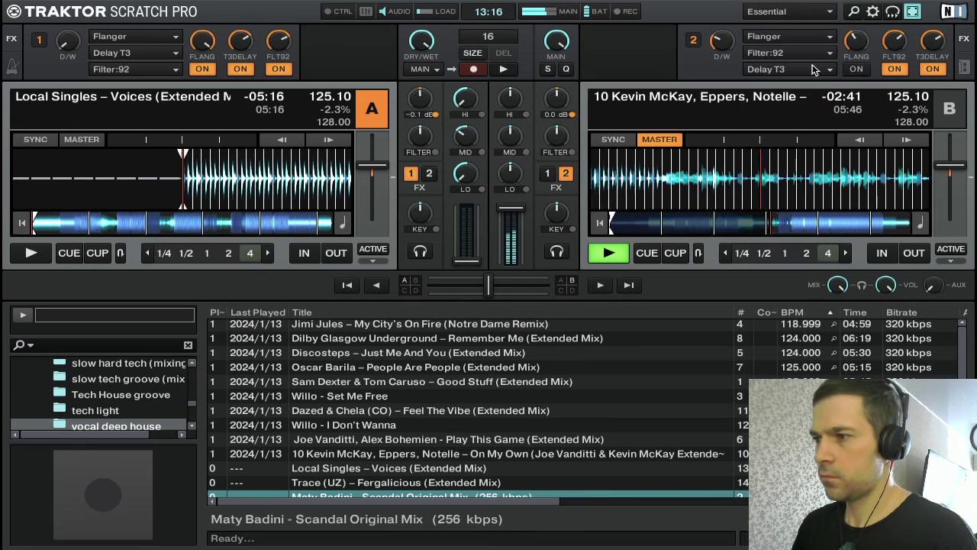
click(855, 69)
Lower FX unit 2's Flanger amount and its dry/wet to zero, and restore Reverb T3 in the first effect slot
mouse_move(718, 44)
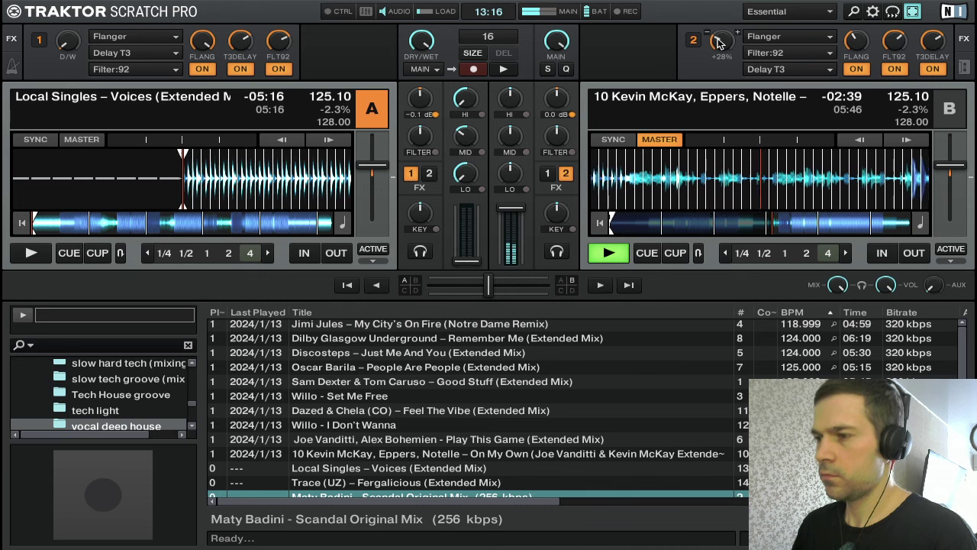
mouse_move(847, 48)
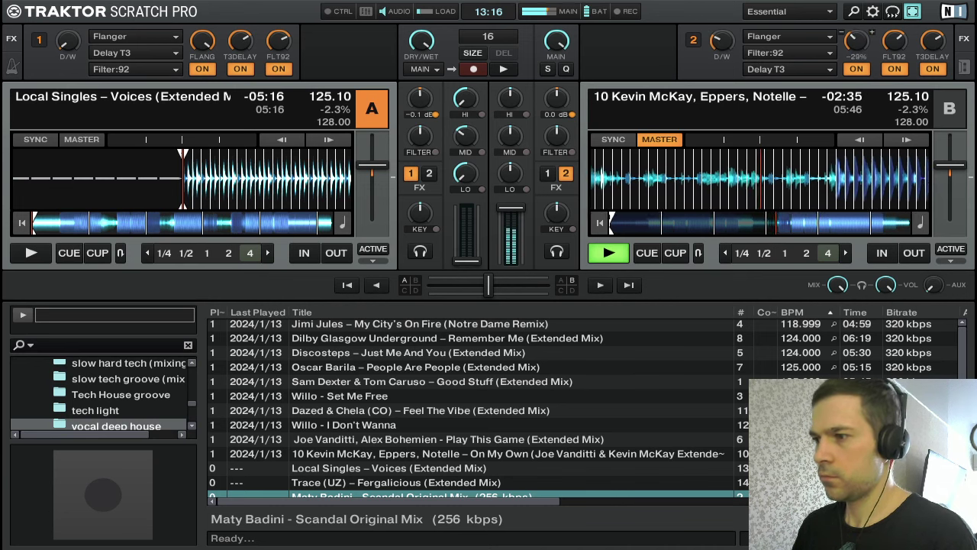
mouse_move(721, 42)
mouse_down()
mouse_move(722, 8)
mouse_move(721, 43)
mouse_up()
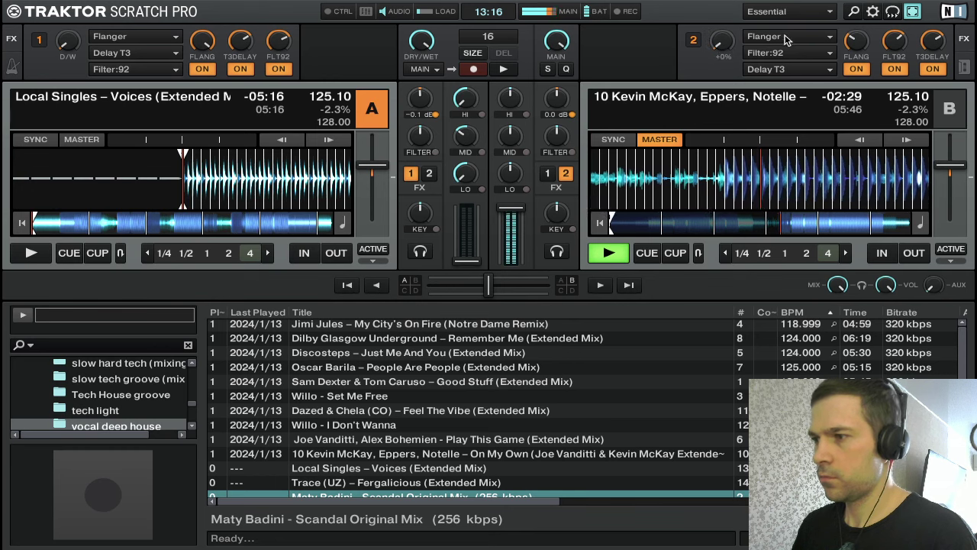
click(786, 38)
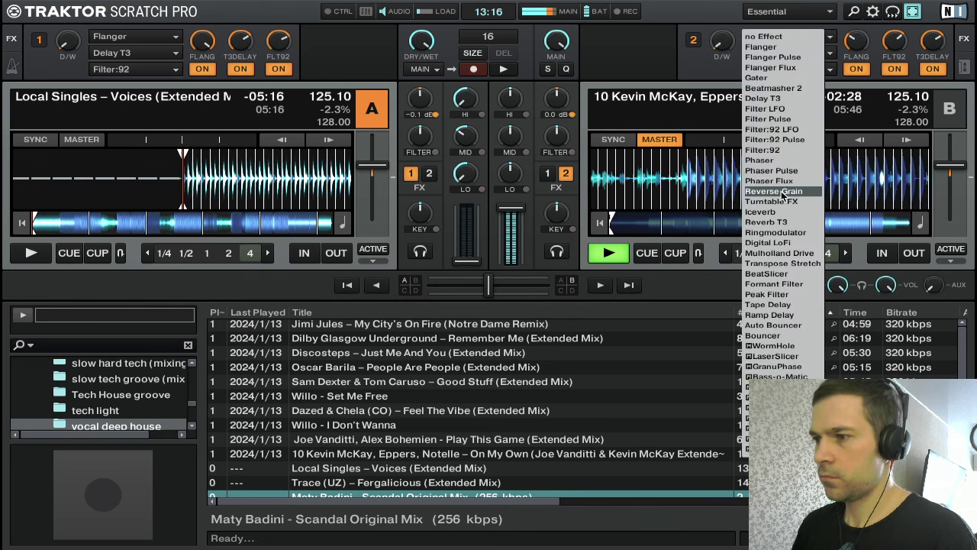
click(787, 221)
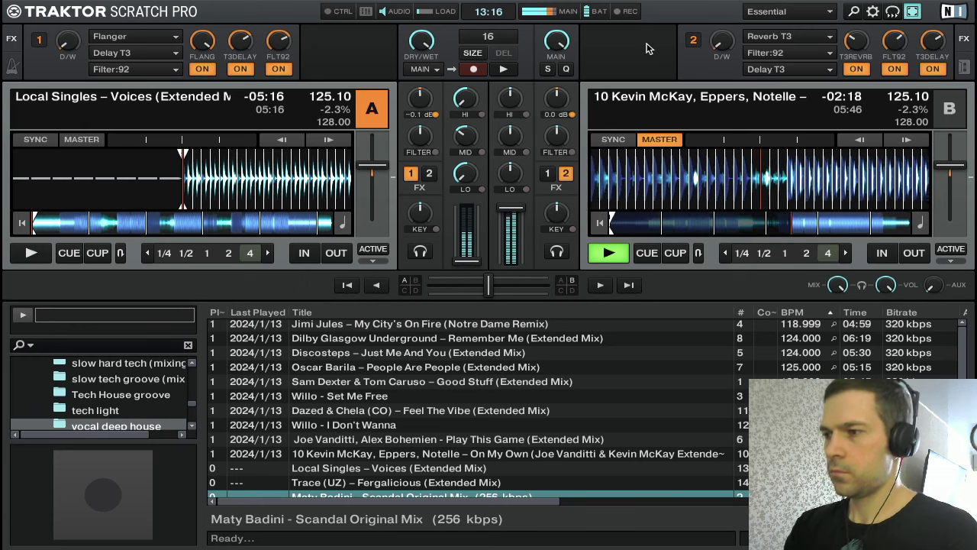
Start deck A's track in time with deck B and open deck A's channel fader fully in two stages
key(c)
key(space)
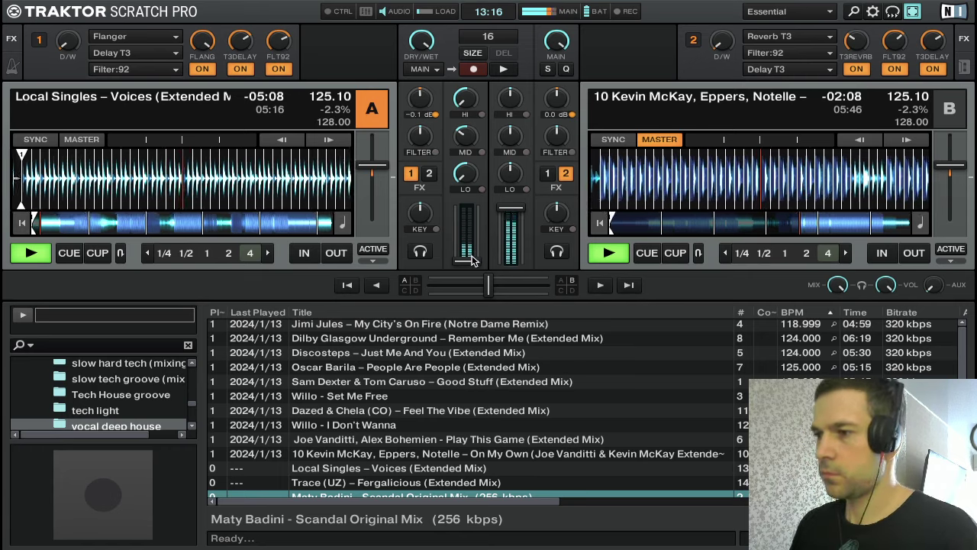
drag(472, 256, 471, 228)
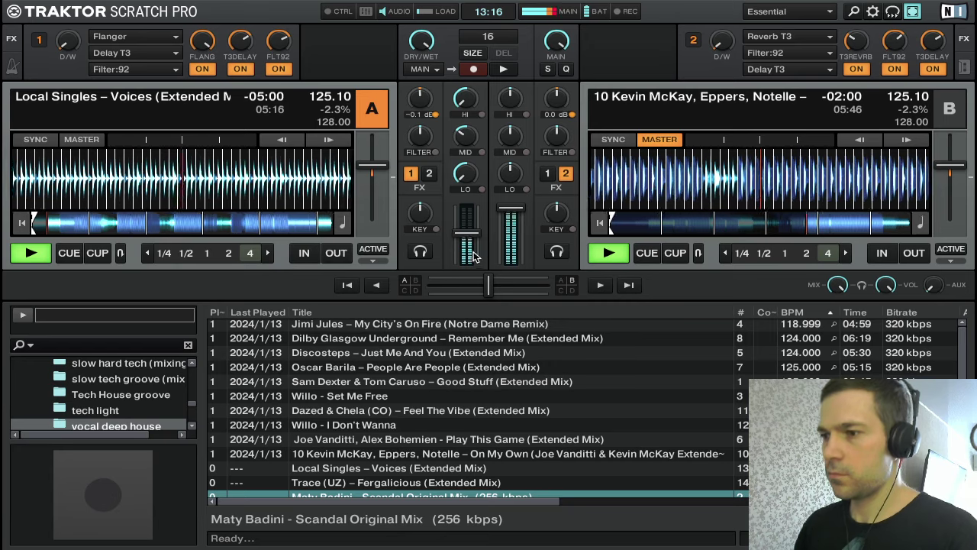
drag(466, 233, 467, 207)
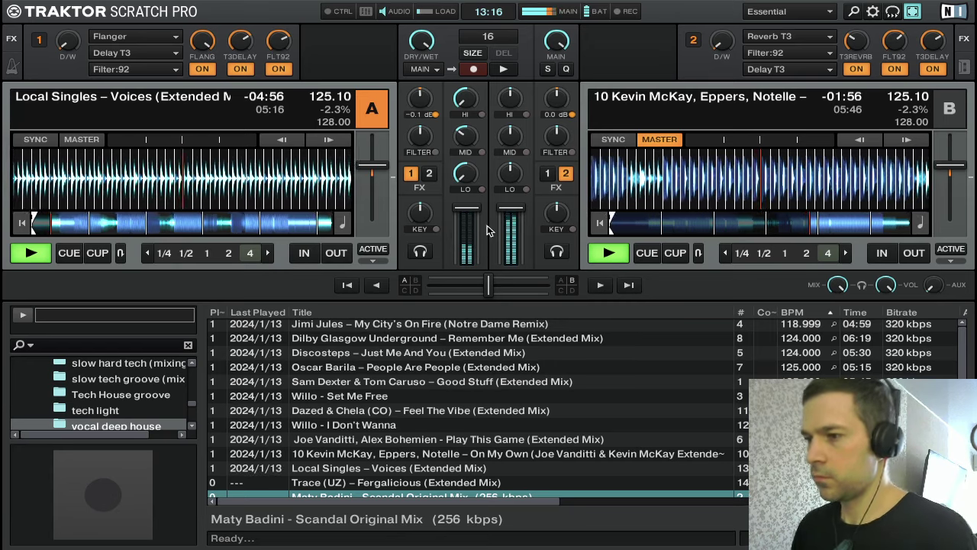
Raise deck A's HI EQ from fully cut to neutral and reset its MID EQ to neutral
scroll(535, 410, down, 1)
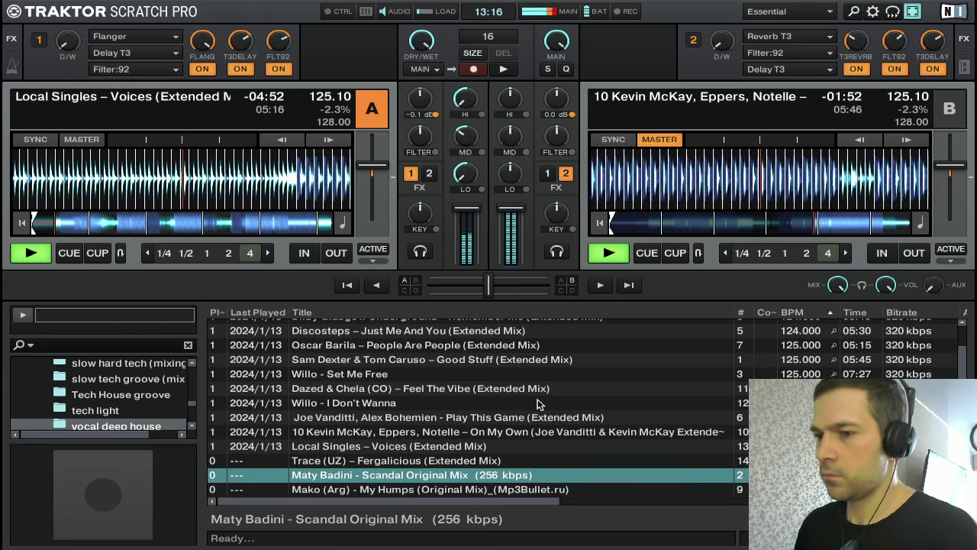
mouse_move(469, 142)
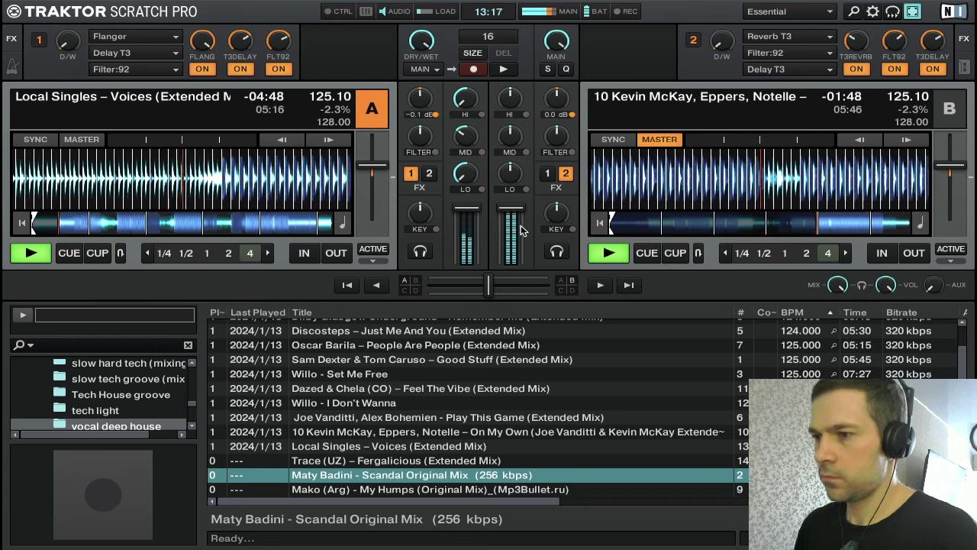
mouse_move(467, 100)
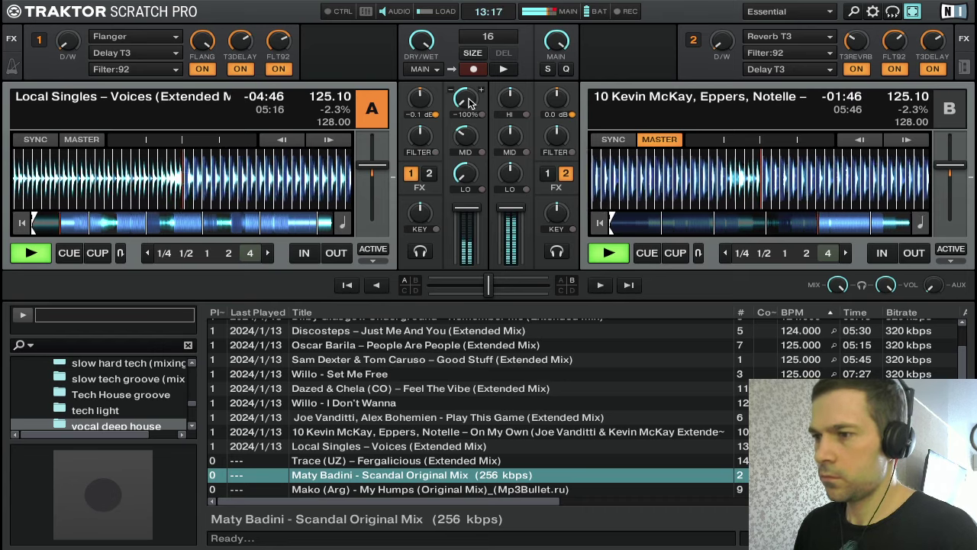
scroll(462, 336, up, 2)
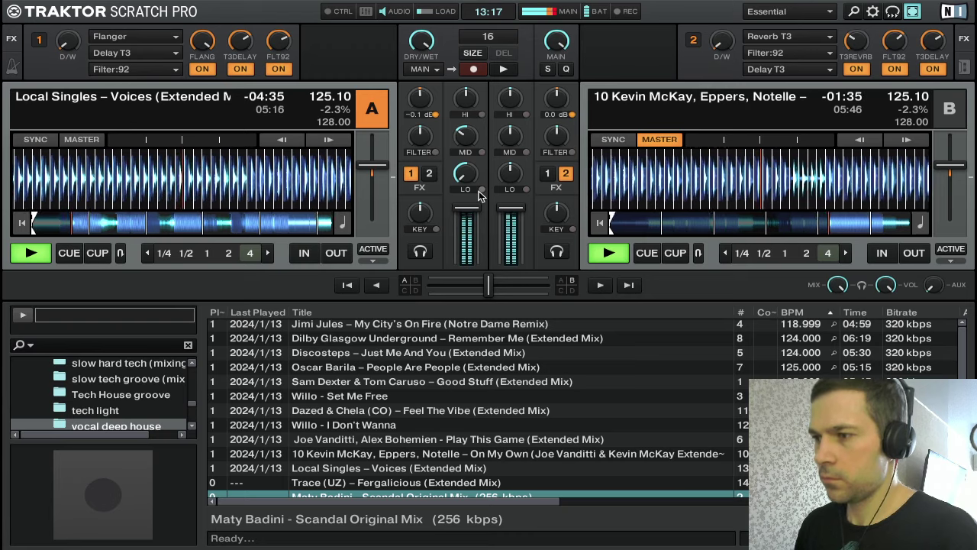
double_click(467, 138)
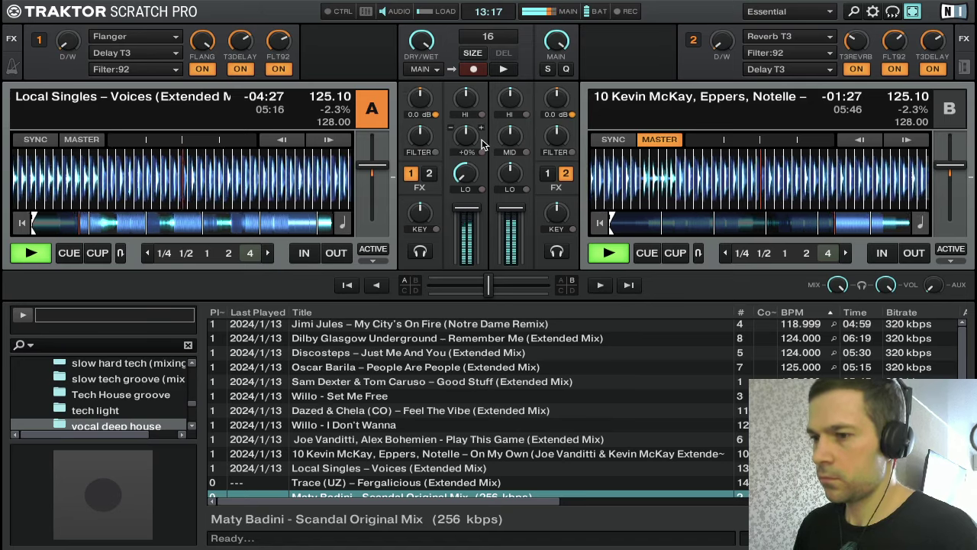
scroll(483, 482, down, 2)
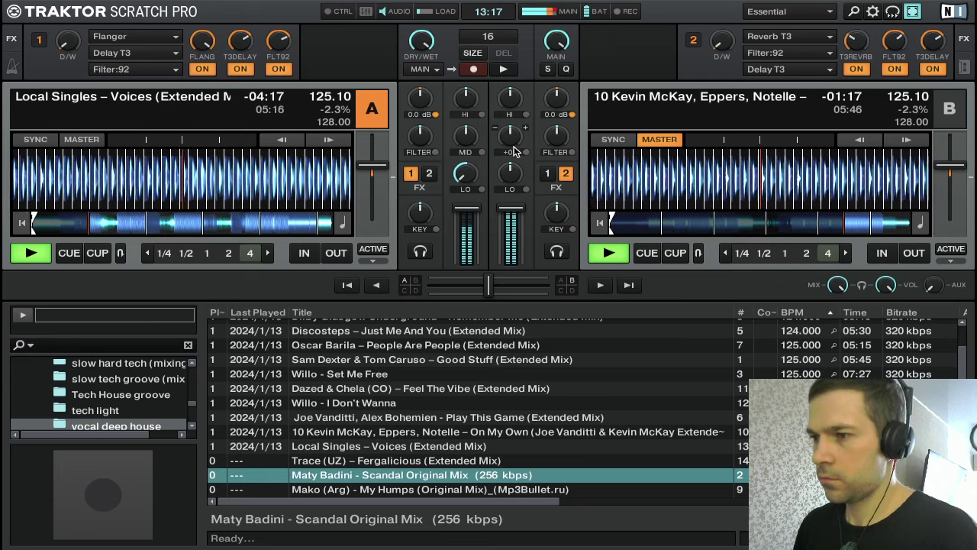
Bring deck A's LO EQ to neutral and fade out deck B, cutting its HI and LO EQ, setting MID to -25% and closing its fader
drag(515, 138, 515, 147)
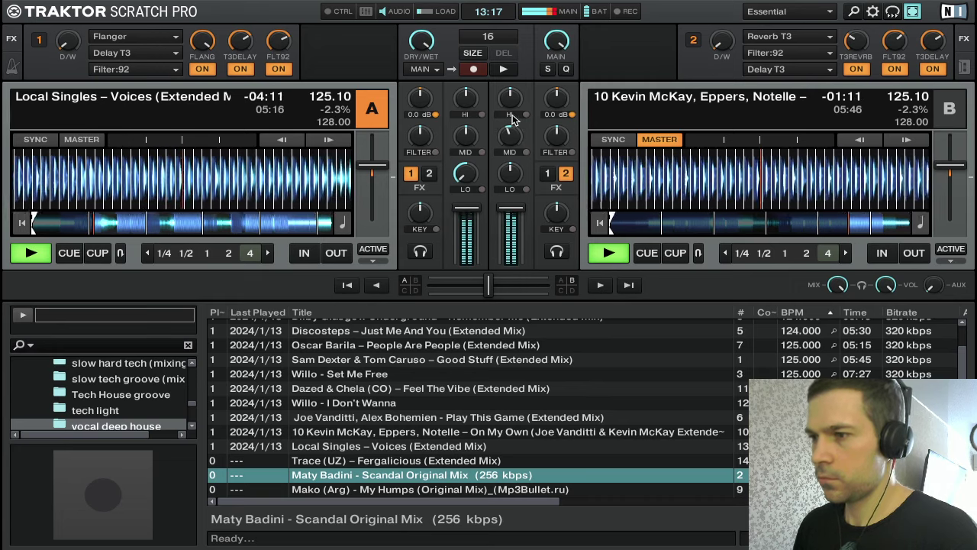
drag(510, 103, 486, 141)
drag(465, 174, 464, 197)
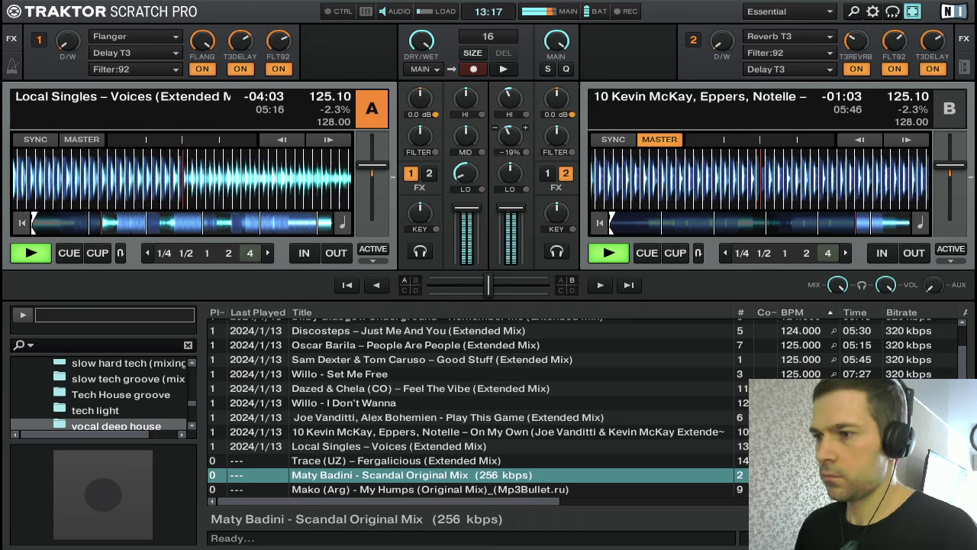
drag(467, 179, 512, 175)
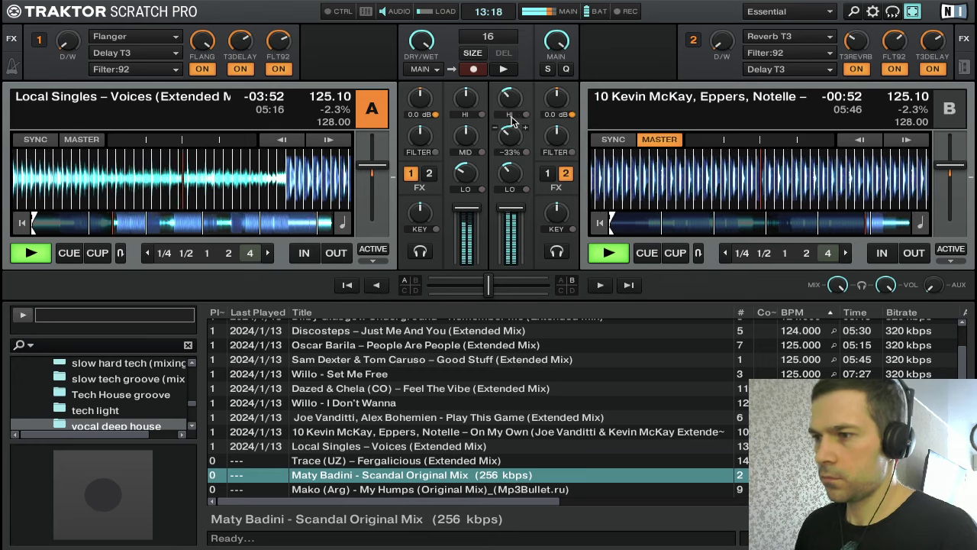
drag(469, 174, 469, 152)
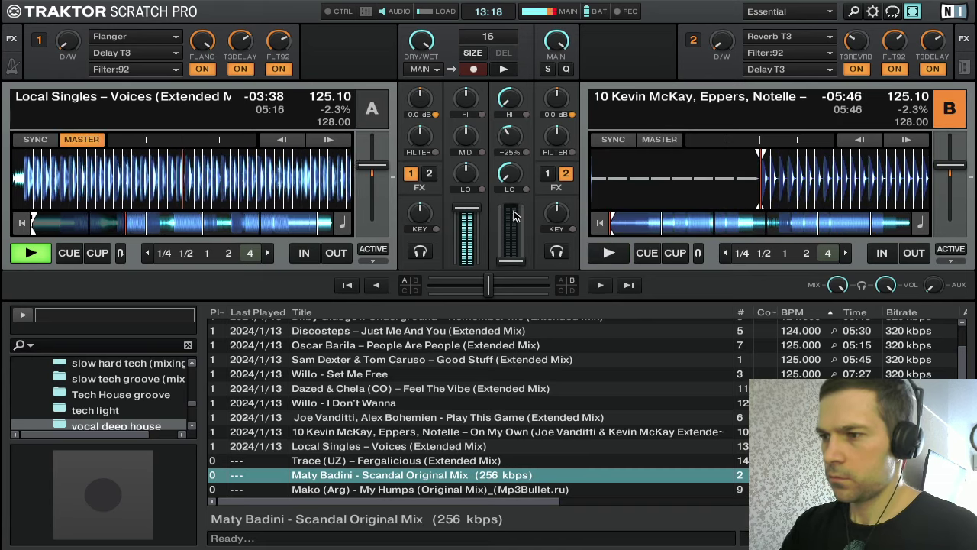
Load Trace (UZ) – Fergalicious (Extended Mix) into deck B and highlight the following track in the playlist
key(Down)
key(Up)
key(Up)
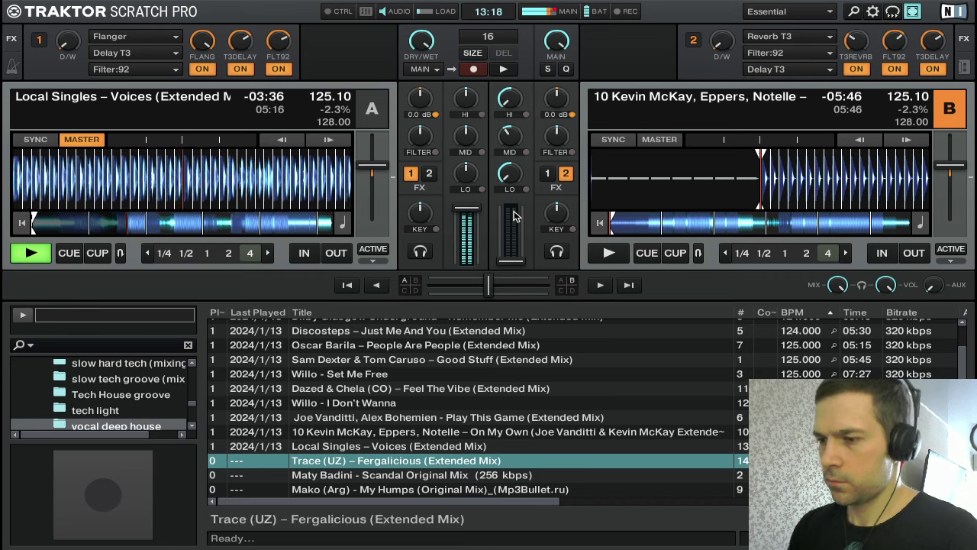
key(ctrl+Right)
key(Down)
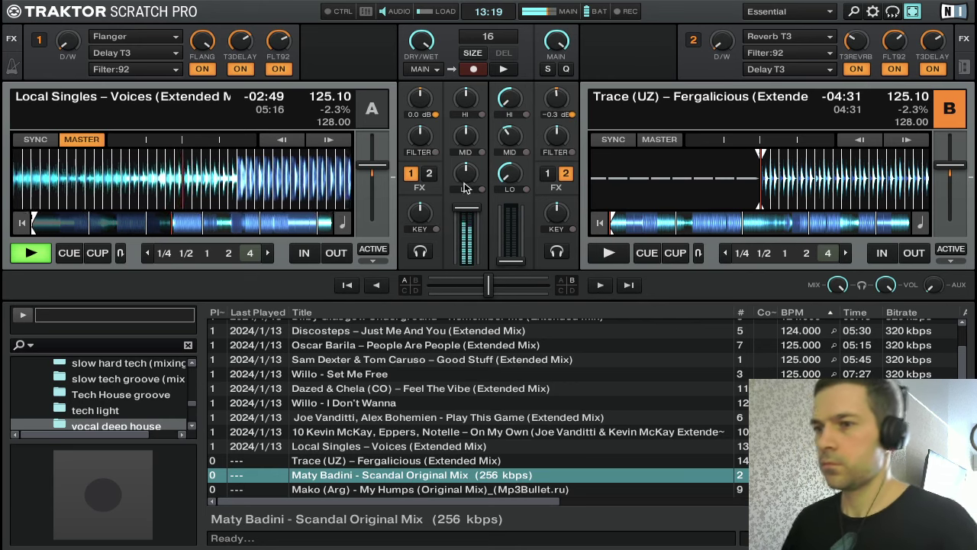
drag(66, 48, 67, 48)
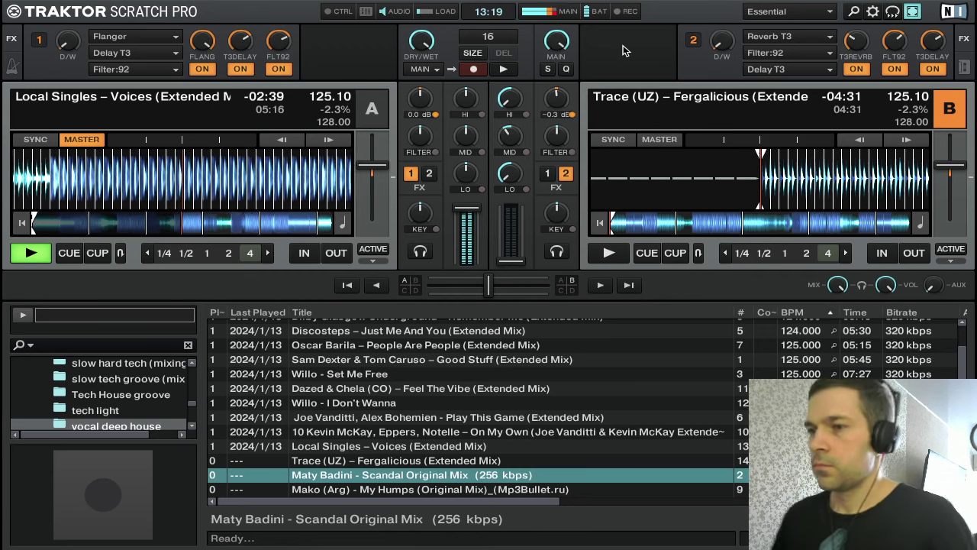
mouse_move(624, 2)
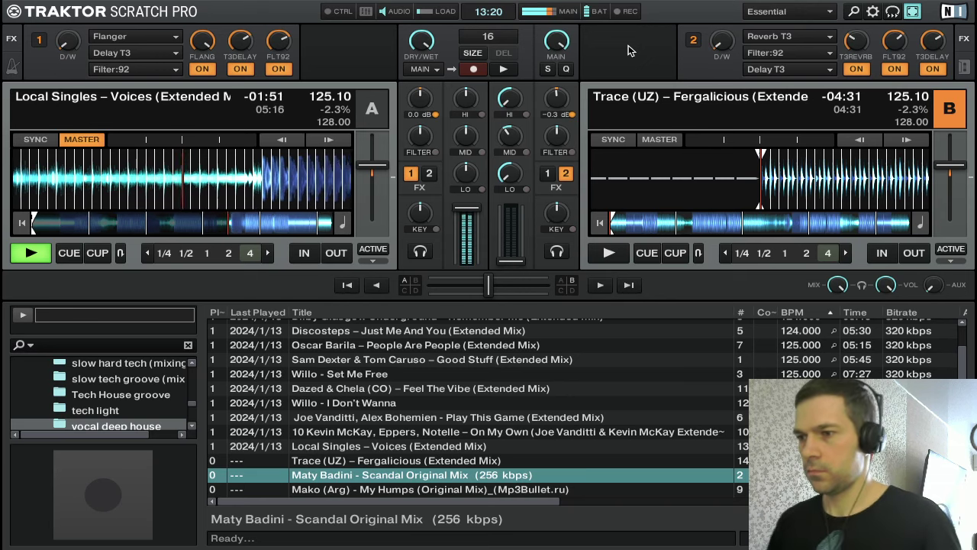
Preview deck B's track from its cue point, start it in time with deck A and open deck B's channel fader fully
key(c)
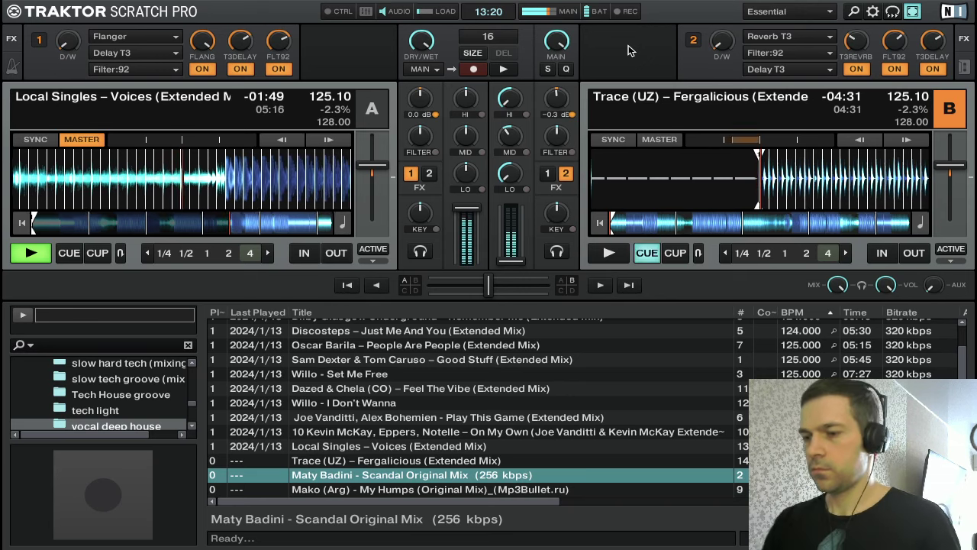
key(c)
key(c)
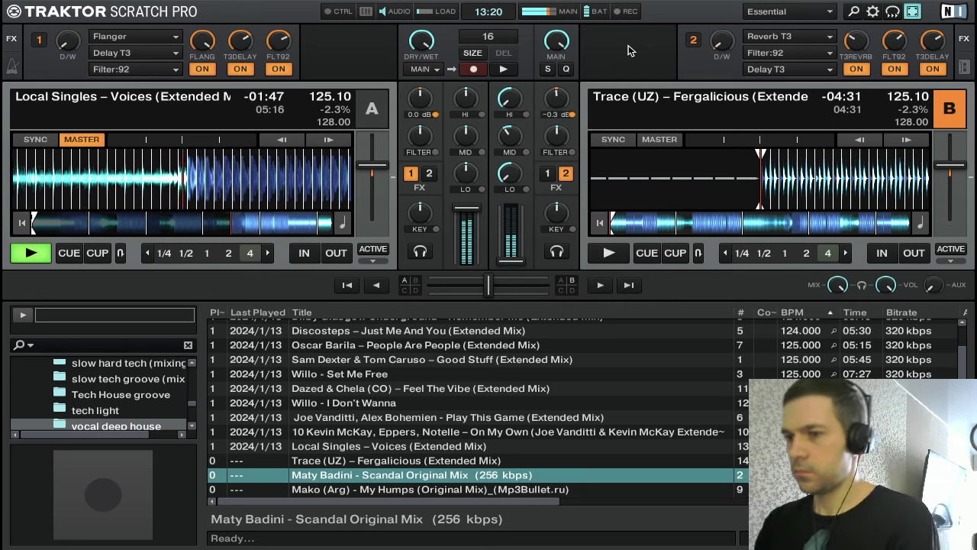
key(F7)
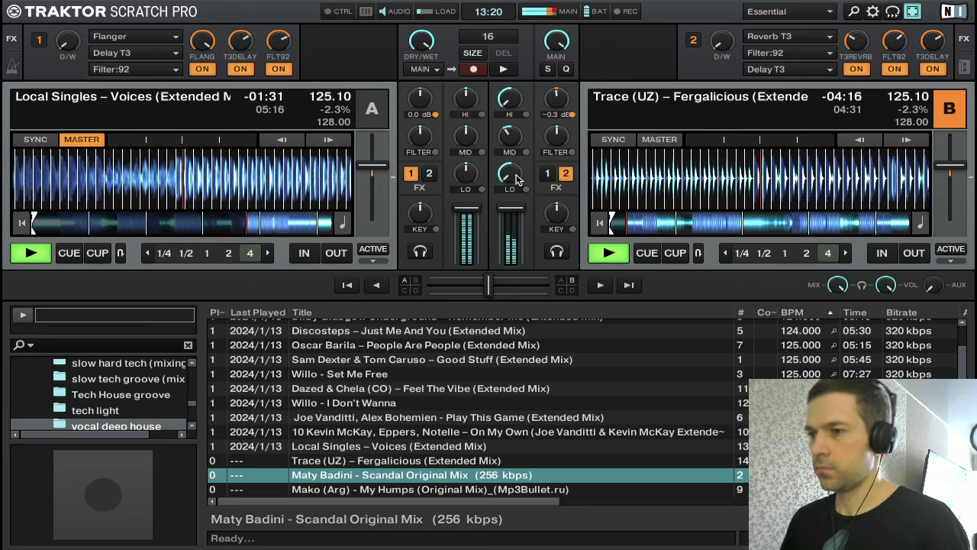
Raise deck B's HI, MID and LO EQ gradually to neutral
mouse_move(511, 99)
mouse_down()
mouse_move(514, 116)
mouse_move(514, 102)
mouse_up()
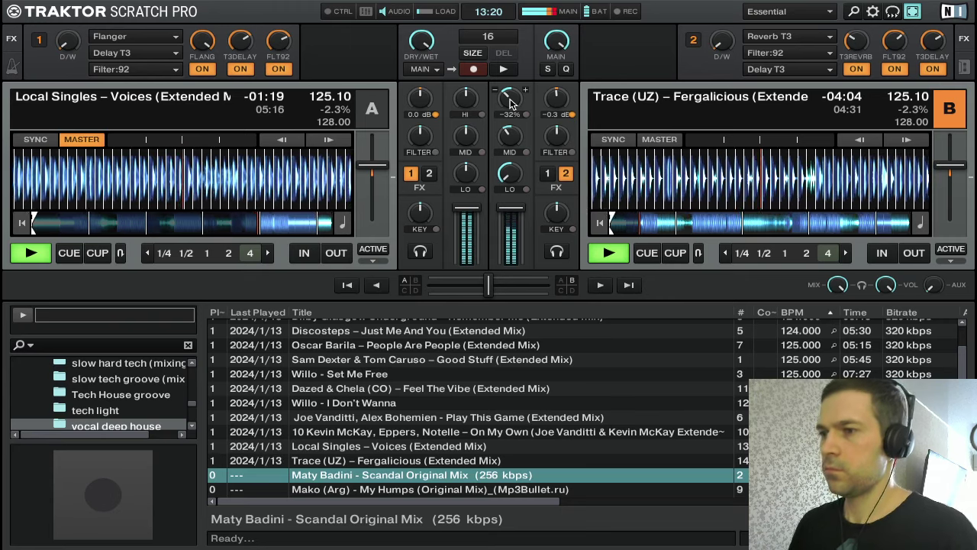
double_click(515, 139)
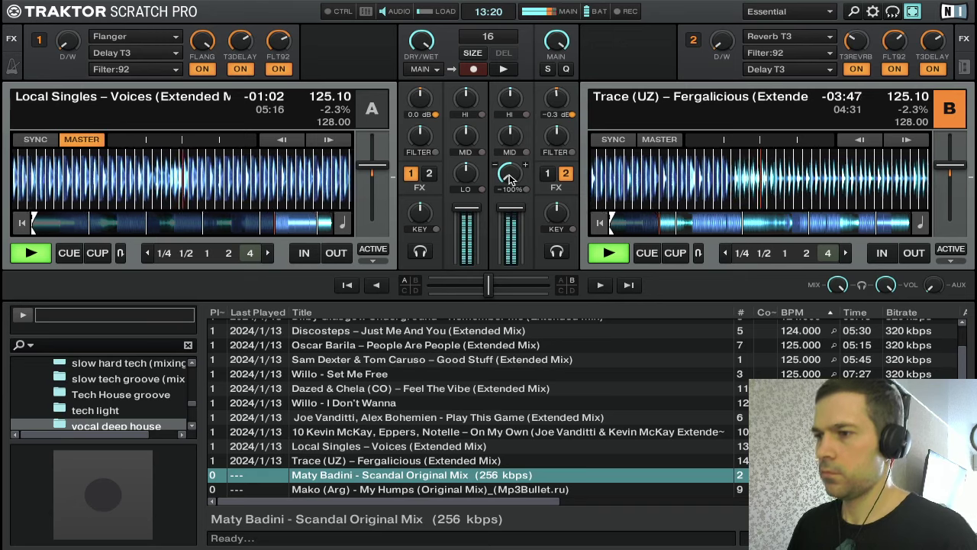
mouse_move(508, 177)
mouse_down()
mouse_move(509, 166)
mouse_move(513, 178)
mouse_up()
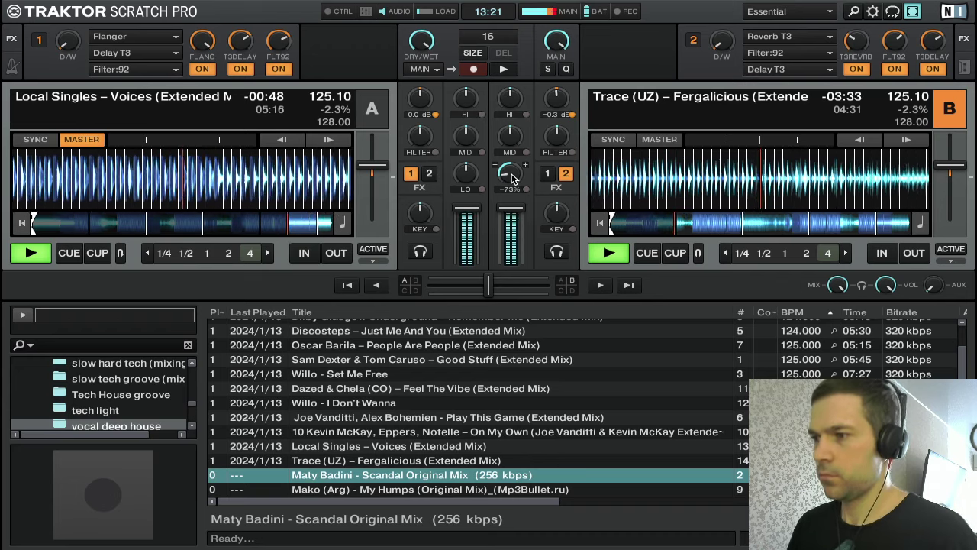
double_click(508, 177)
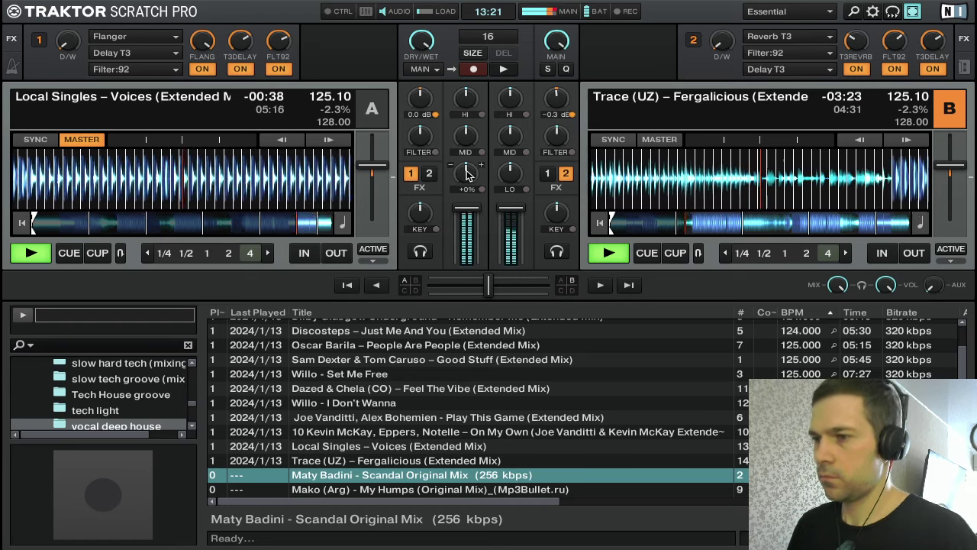
Ease down deck A's LO, MID and HI EQ slightly and set a 4-beat loop on its track
drag(467, 169, 466, 184)
drag(467, 143, 466, 155)
drag(466, 104, 467, 108)
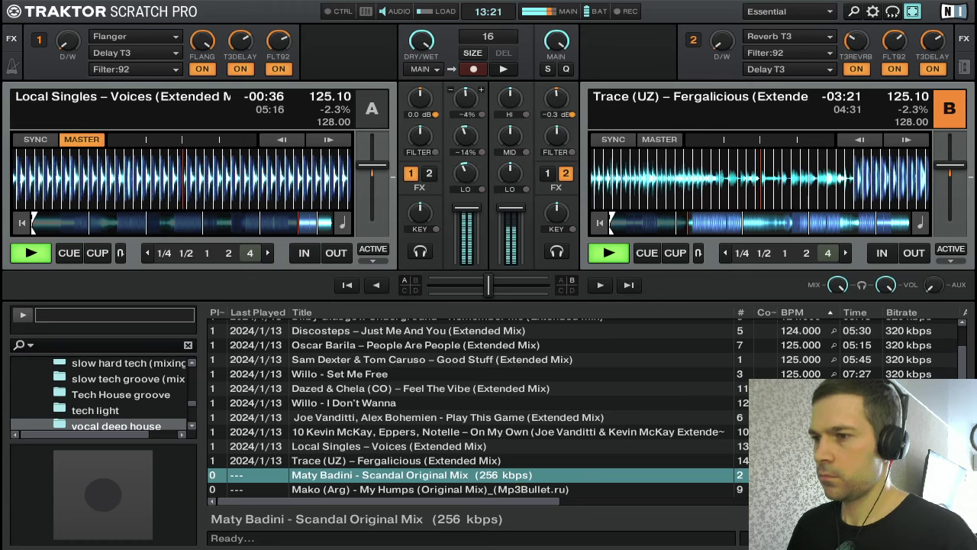
click(250, 255)
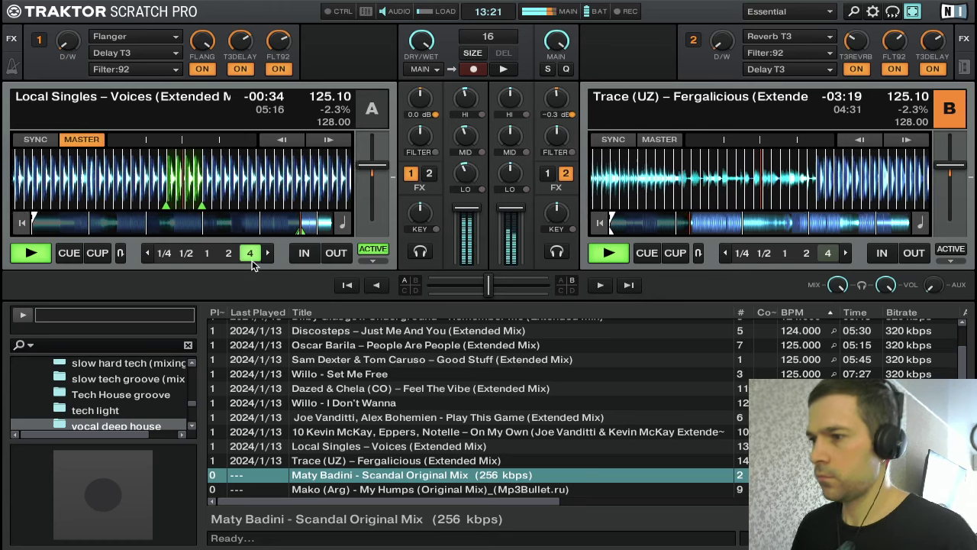
Scratch deck A out of the mix, close its channel fader, cut its LO and HI EQ and lower its MID to -43%
drag(180, 186, 189, 187)
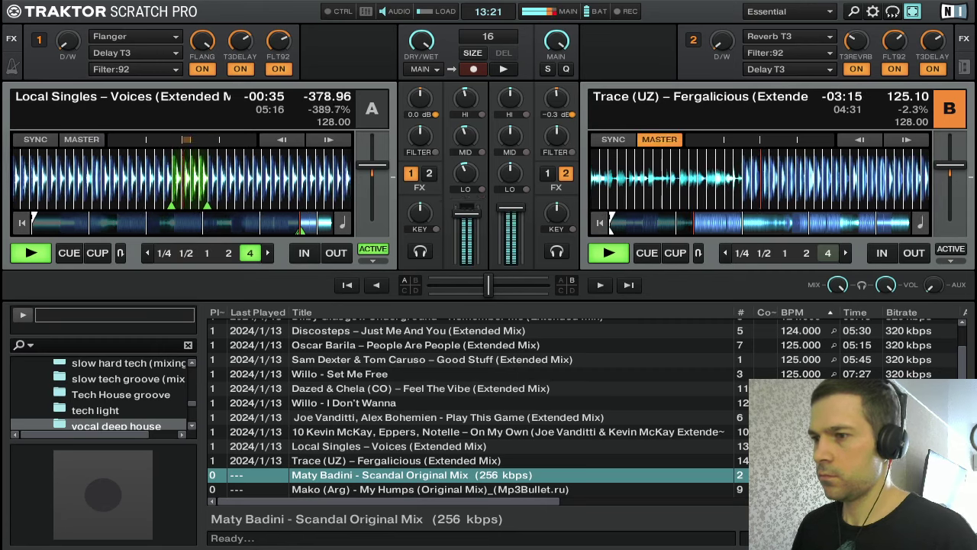
drag(466, 213, 466, 261)
drag(465, 170, 465, 210)
drag(465, 103, 458, 143)
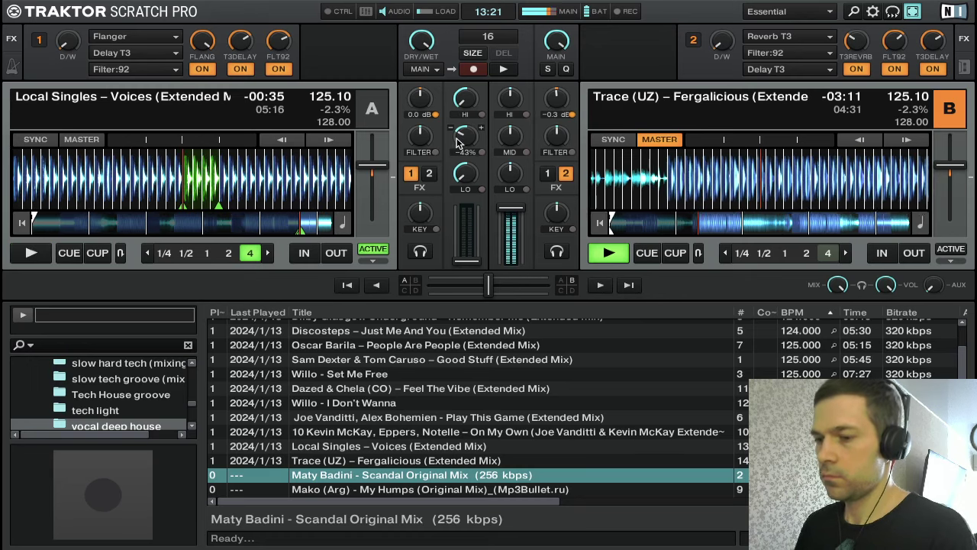
Load Maty Badini - Scandal Original Mix into deck A and highlight the following track in the playlist
key(Tab)
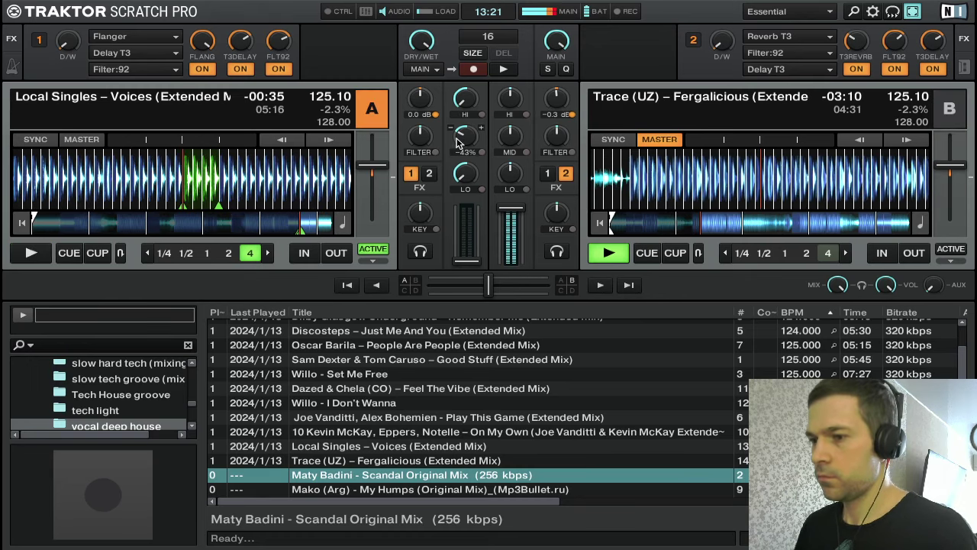
key(Down)
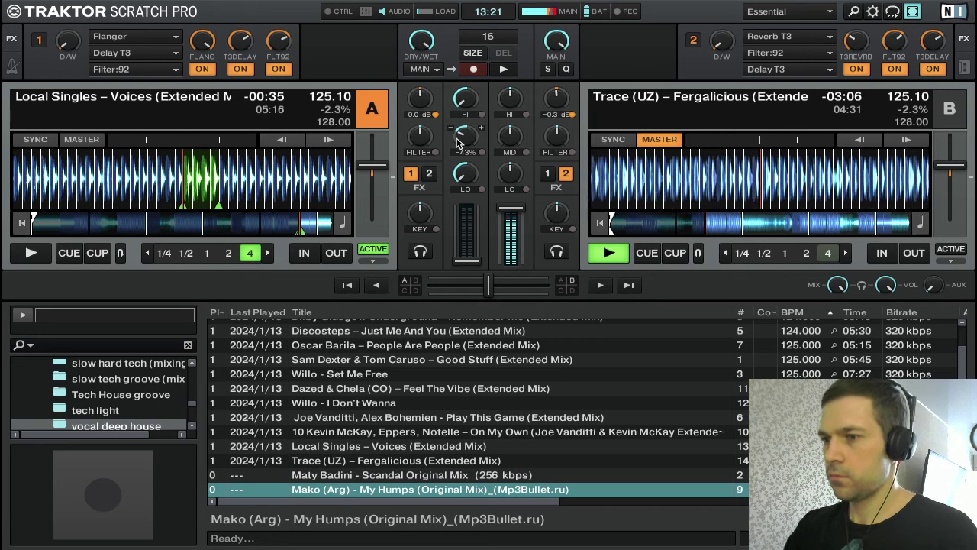
key(Up)
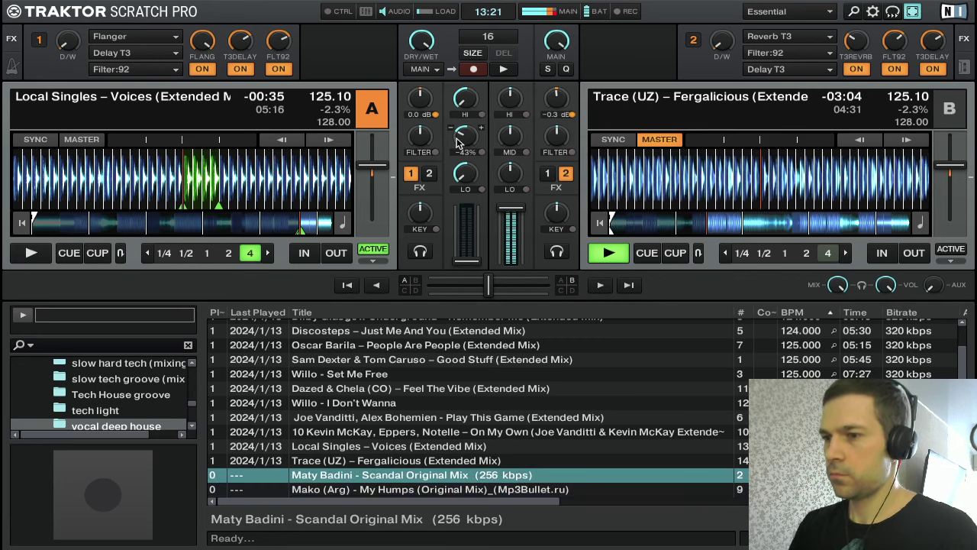
key(ctrl+Left)
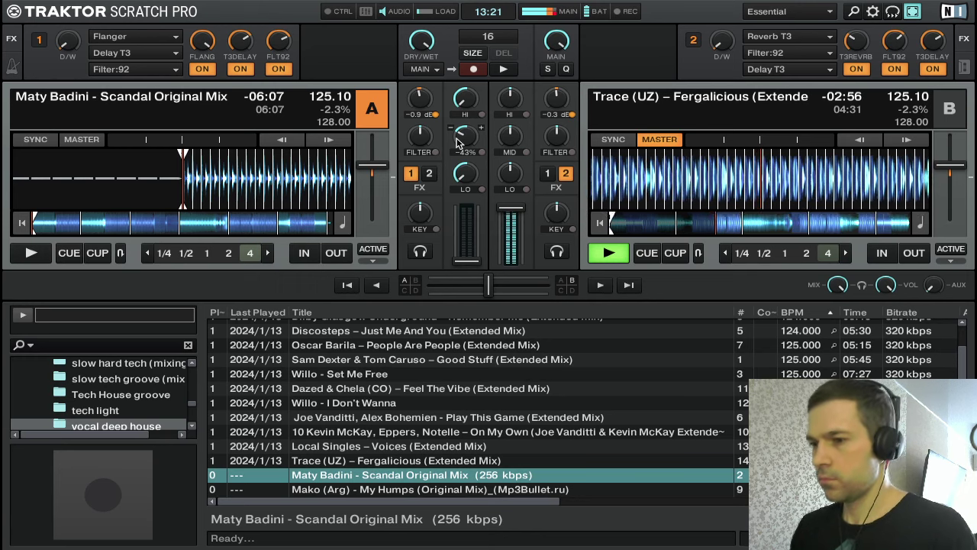
key(Down)
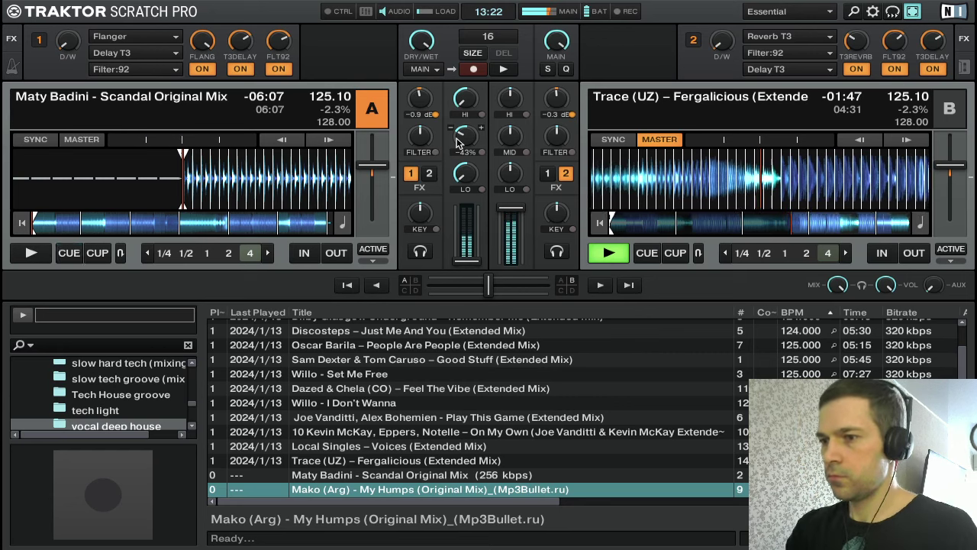
Start deck A's track, nudge it forward into time with deck B and open deck A's channel fader fully in stages
key(space)
key(Right)
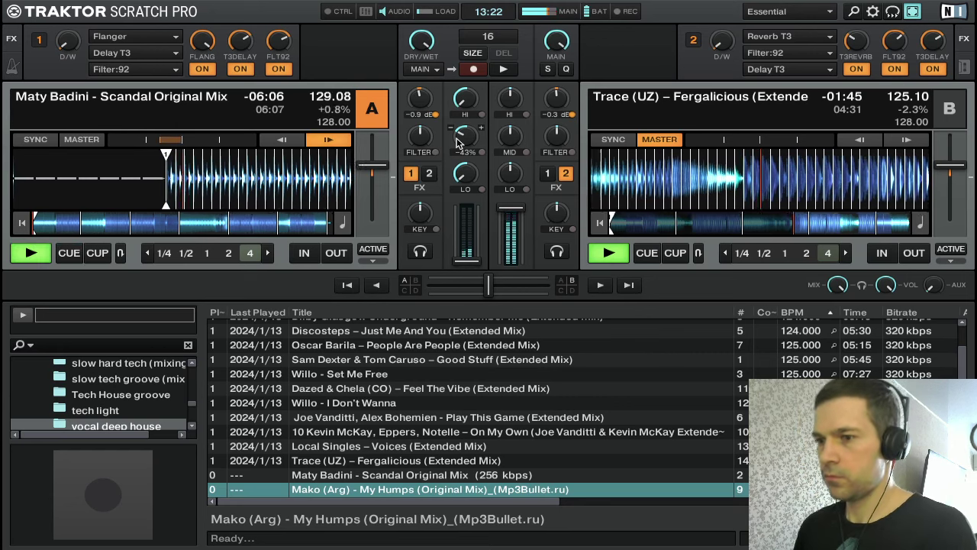
key(s)
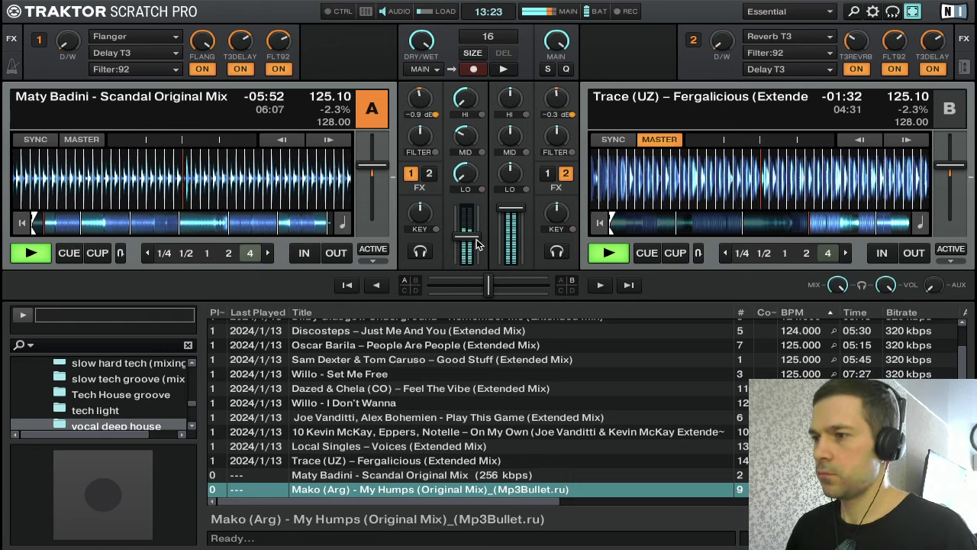
drag(476, 243, 469, 220)
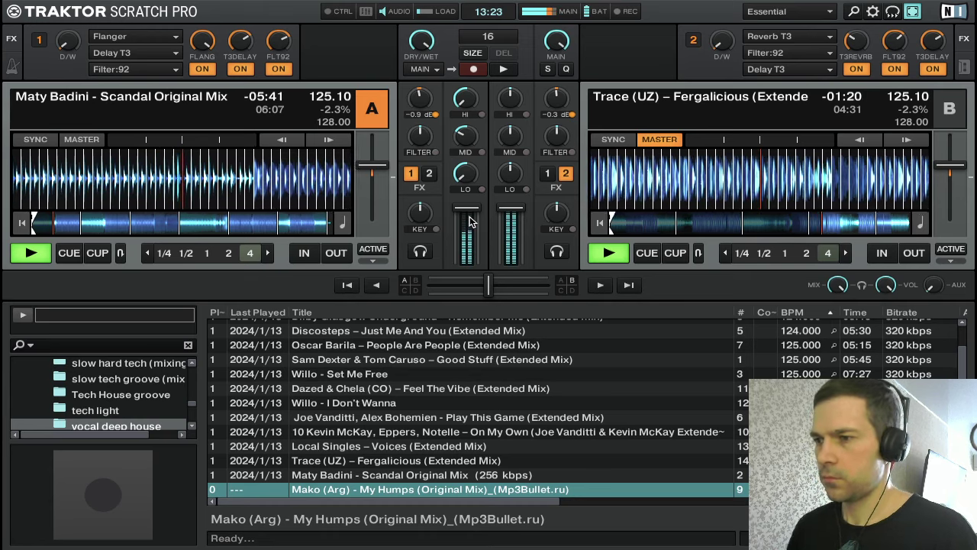
Bring deck A's HI, MID and LO EQ to neutral and reset the gain of both decks to 0.0 dB
double_click(466, 104)
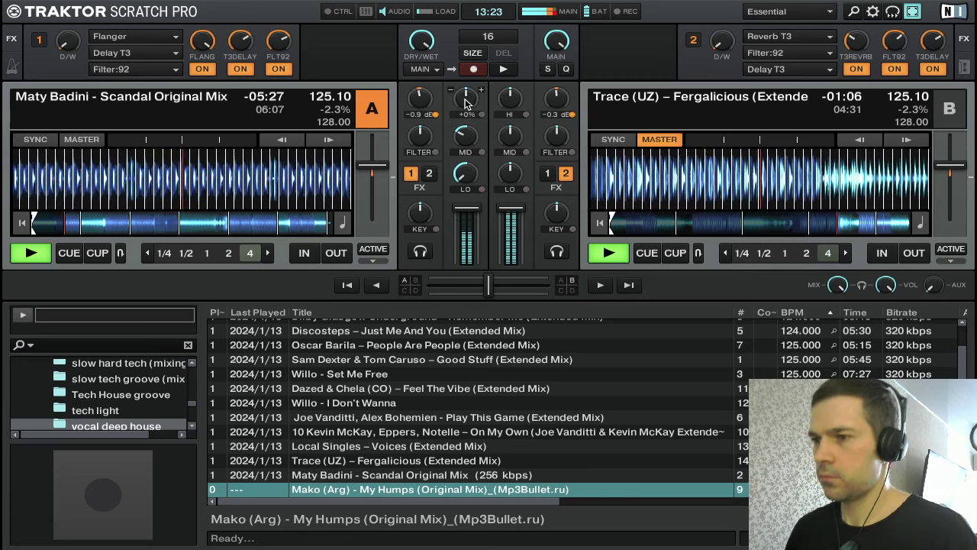
double_click(420, 101)
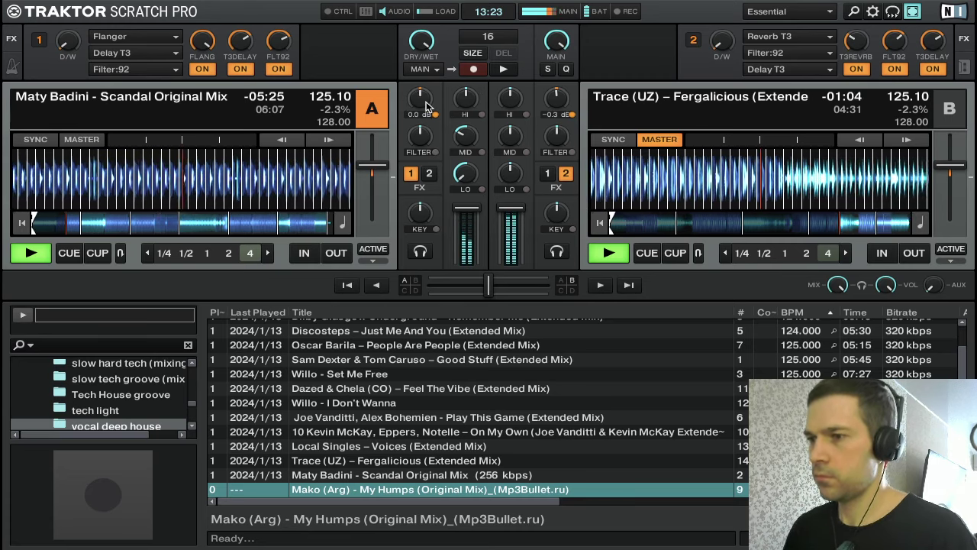
double_click(545, 106)
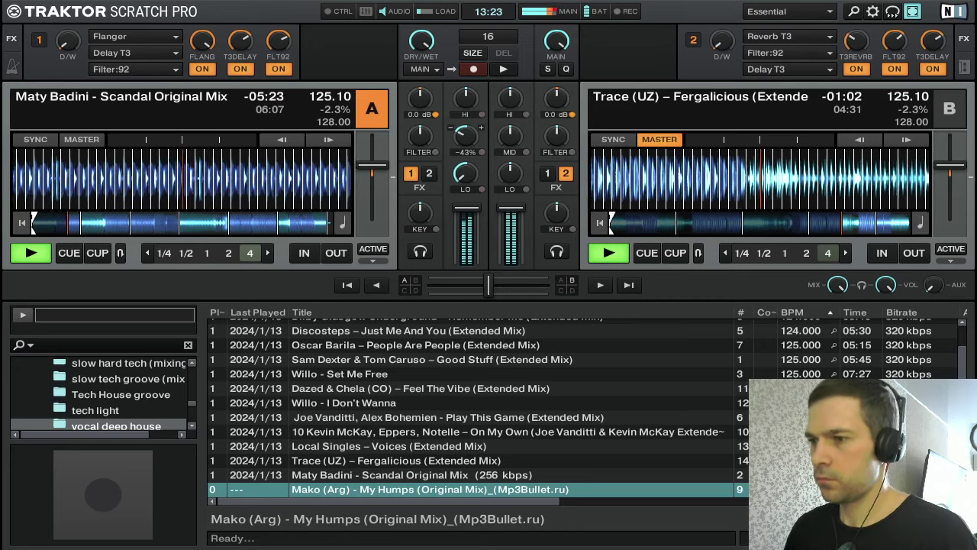
double_click(464, 139)
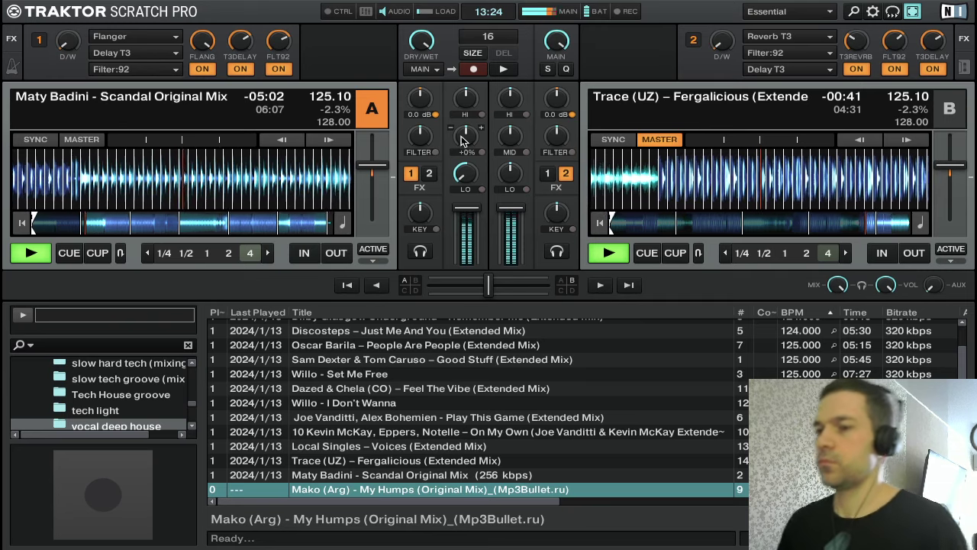
mouse_move(462, 174)
mouse_down()
mouse_move(462, 191)
mouse_move(463, 171)
mouse_up()
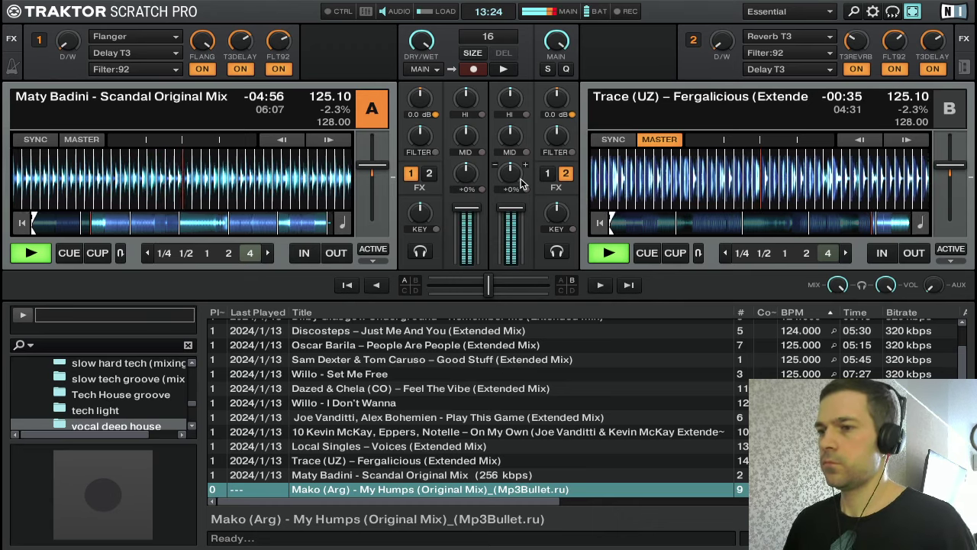
Lower deck B's EQ in stages, taking HI to -69%, MID to -73% and LO to -100%
drag(510, 116, 511, 128)
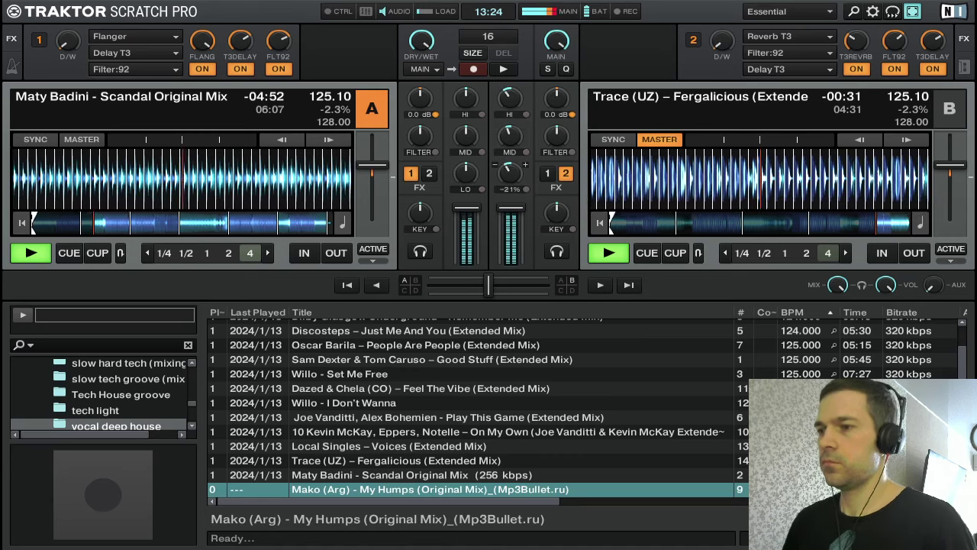
drag(510, 170, 510, 175)
drag(509, 136, 504, 172)
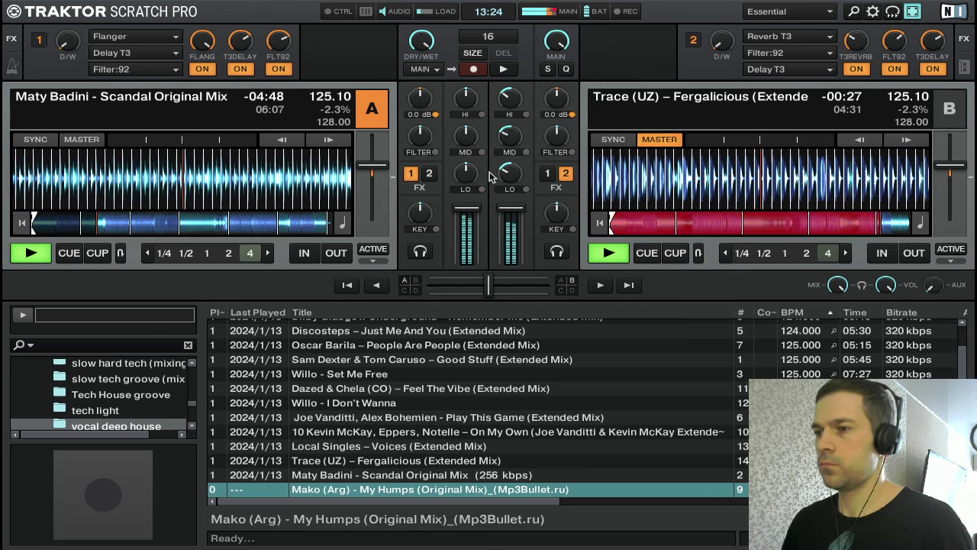
drag(501, 171, 501, 178)
drag(507, 136, 507, 144)
drag(507, 99, 518, 146)
drag(516, 94, 518, 102)
drag(512, 160, 506, 174)
drag(512, 140, 515, 150)
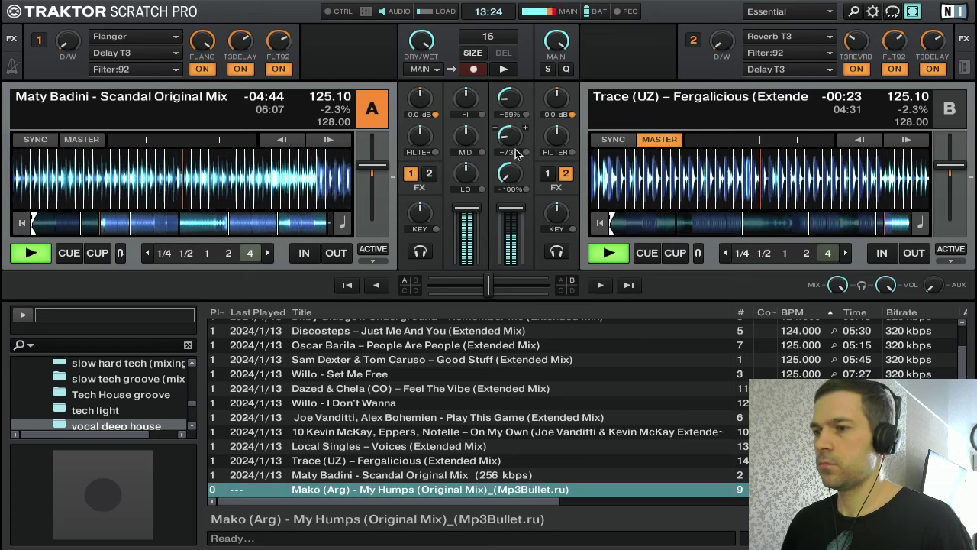
Close deck B's channel fader, take its track out of play and load Mako (Arg) - My Humps (Original Mix) into it
drag(510, 210, 507, 215)
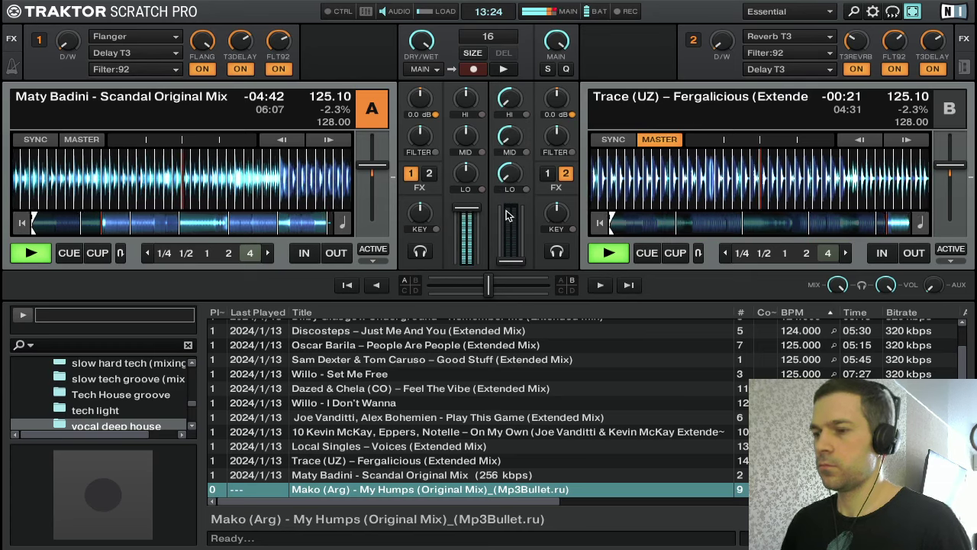
key(ctrl+Right)
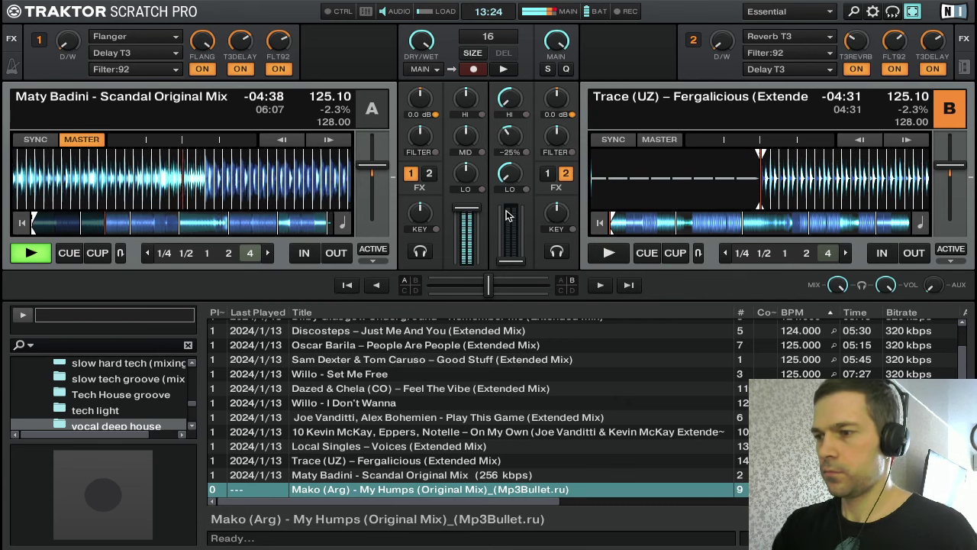
key(Up)
key(Up)
key(Up)
key(Down)
key(Down)
key(Down)
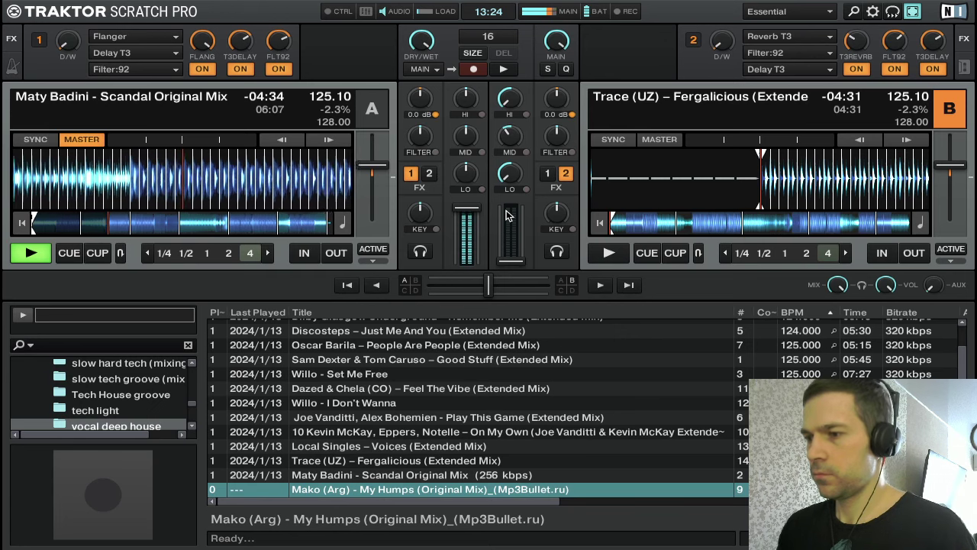
key(Up)
key(Up)
key(Up)
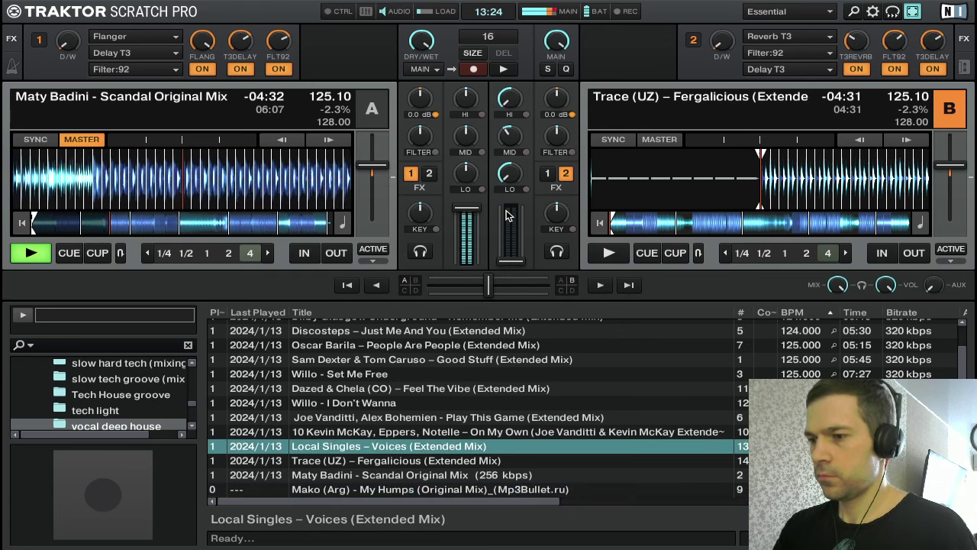
key(Down)
key(Down)
key(Down)
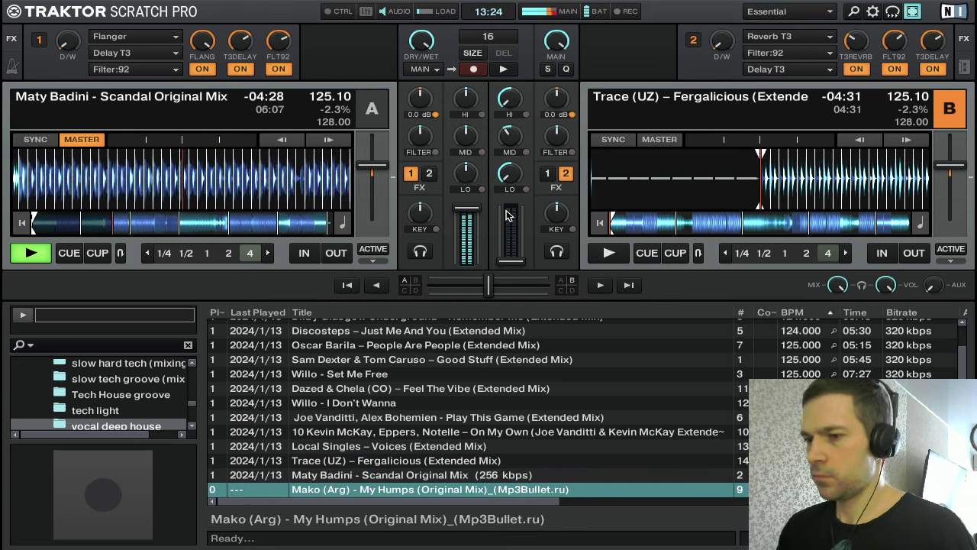
key(ctrl+Right)
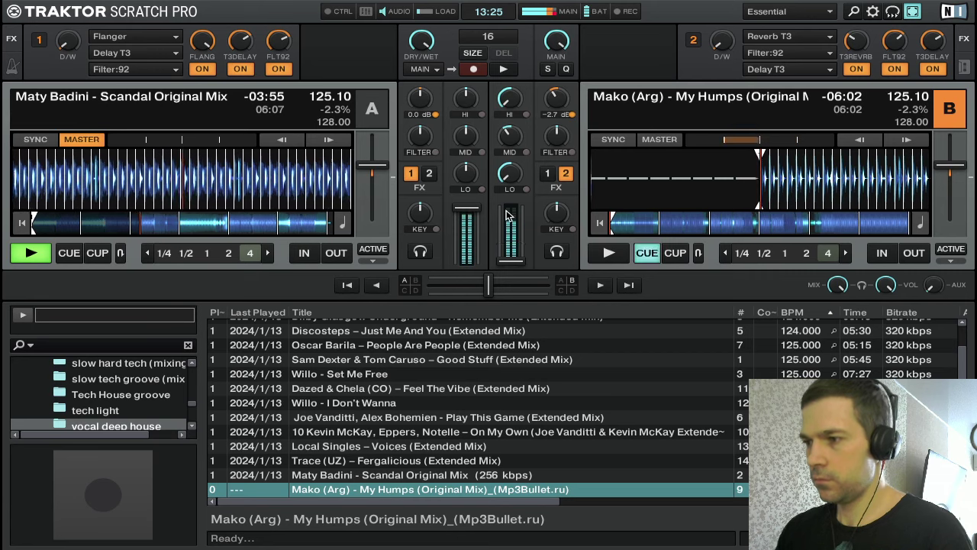
Start deck B's track from its cue point in time with deck A and open deck B's channel fader fully
key(c)
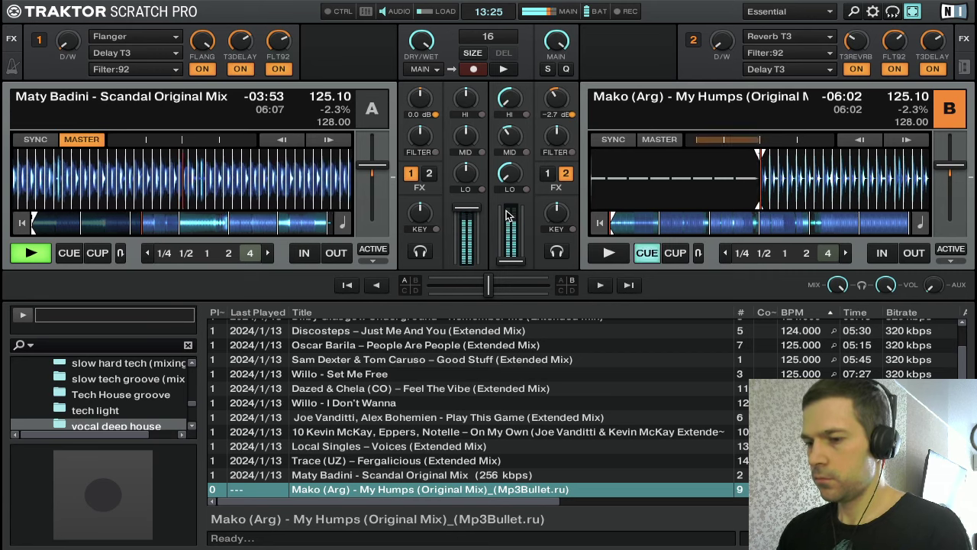
key(space)
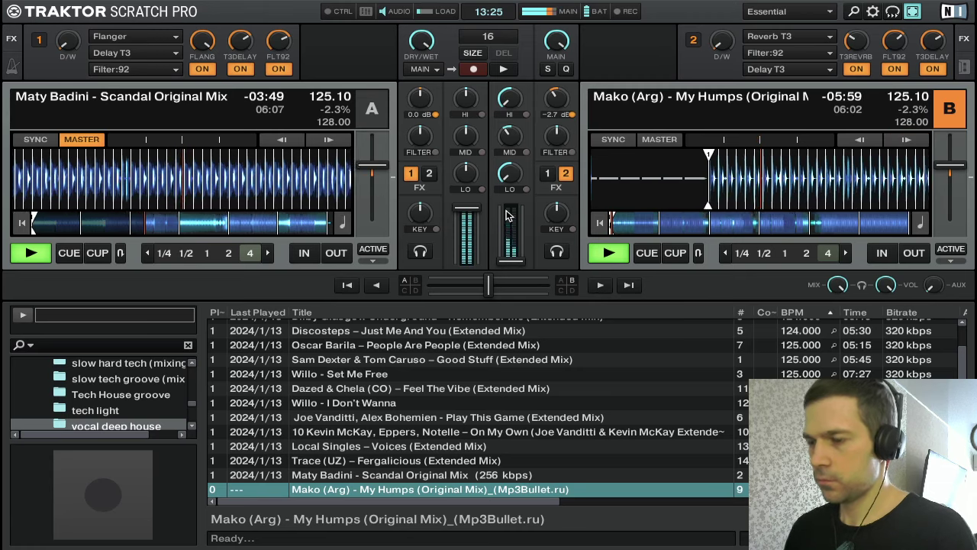
drag(522, 245, 512, 204)
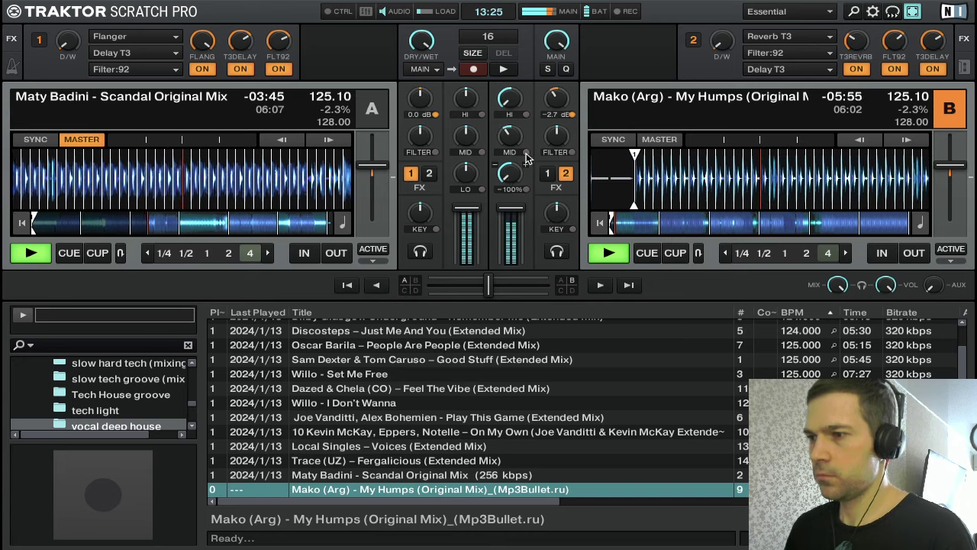
Set deck B's gain to -1.0 dB and raise its HI, MID and LO EQ to neutral in stages
double_click(557, 108)
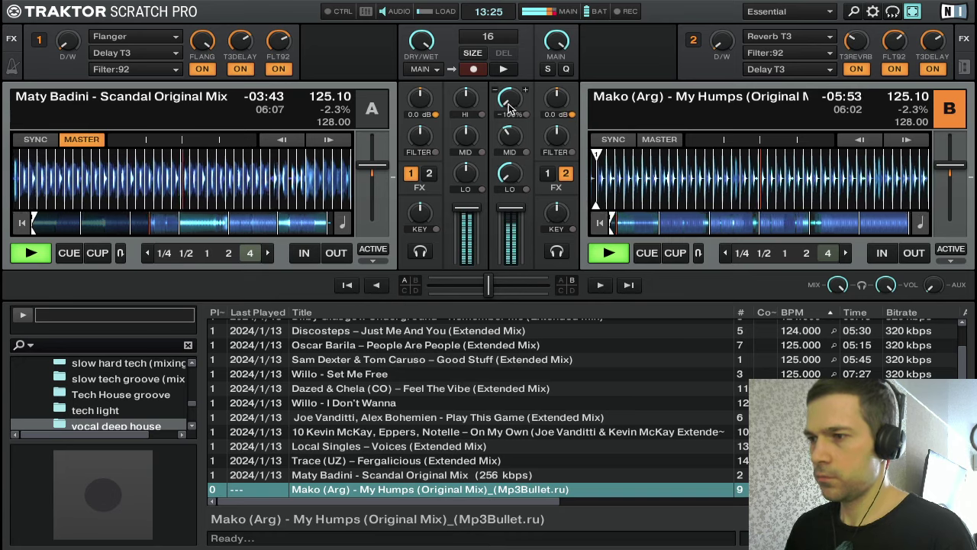
drag(558, 100, 558, 105)
scroll(505, 100, up, 5)
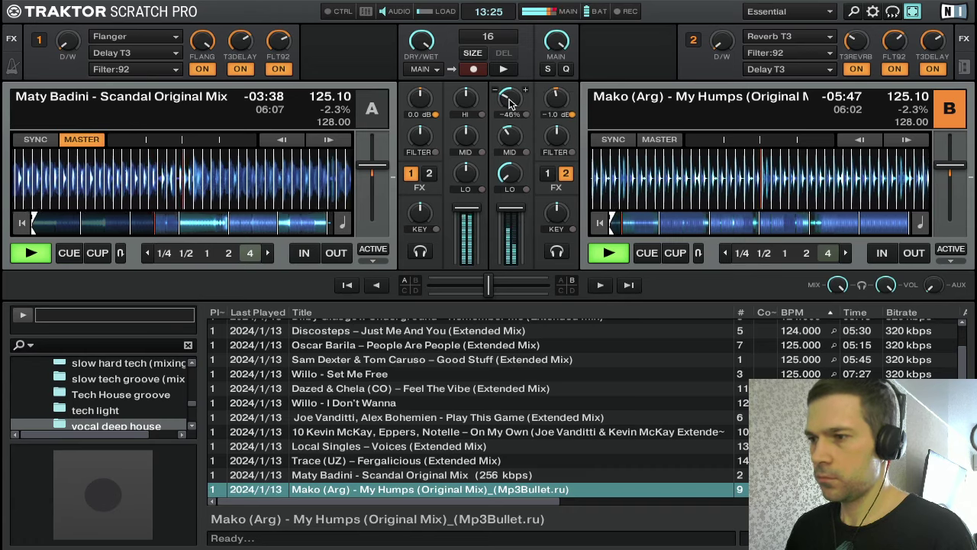
scroll(504, 99, up, 4)
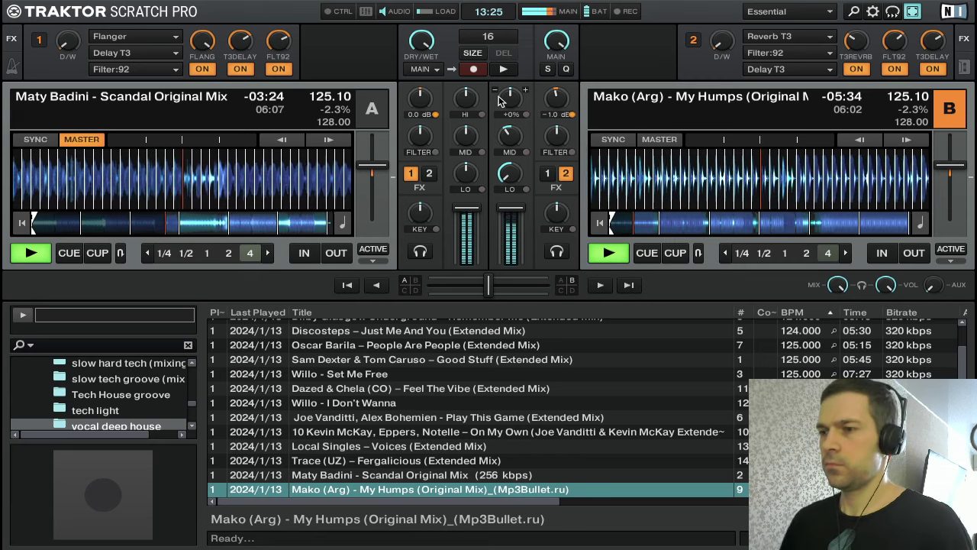
double_click(509, 136)
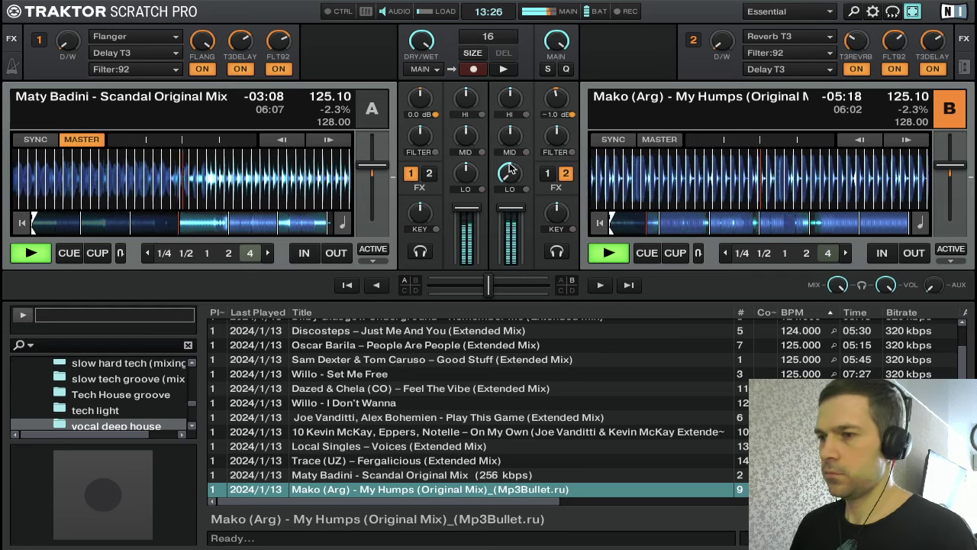
scroll(508, 175, up, 5)
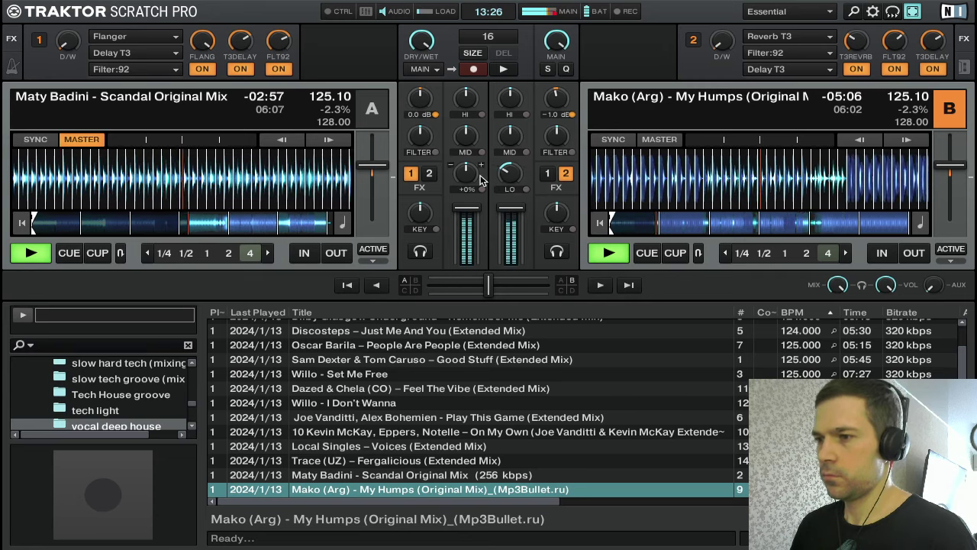
drag(510, 174, 510, 167)
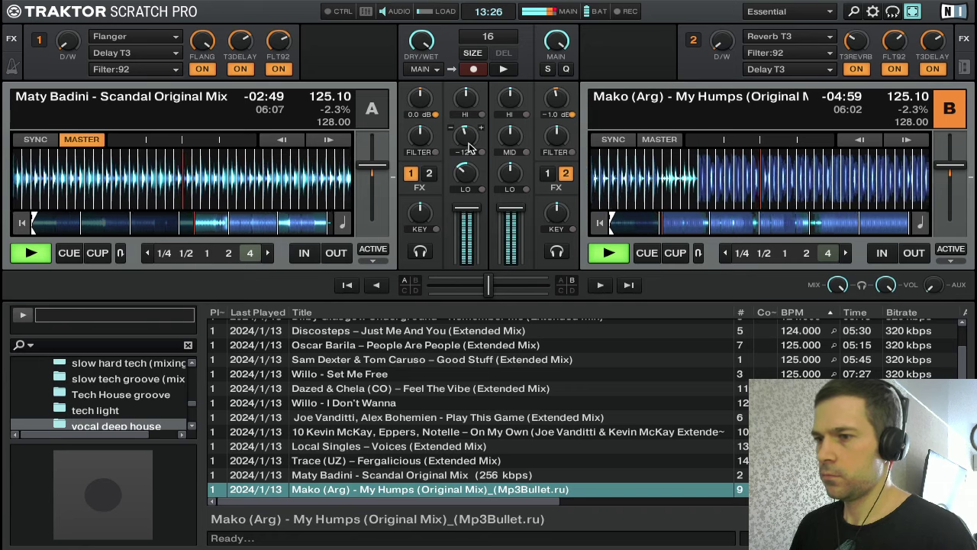
Lower deck A's EQ in stages, taking HI to -100%, MID to -27% and LO fully down
scroll(468, 103, down, 3)
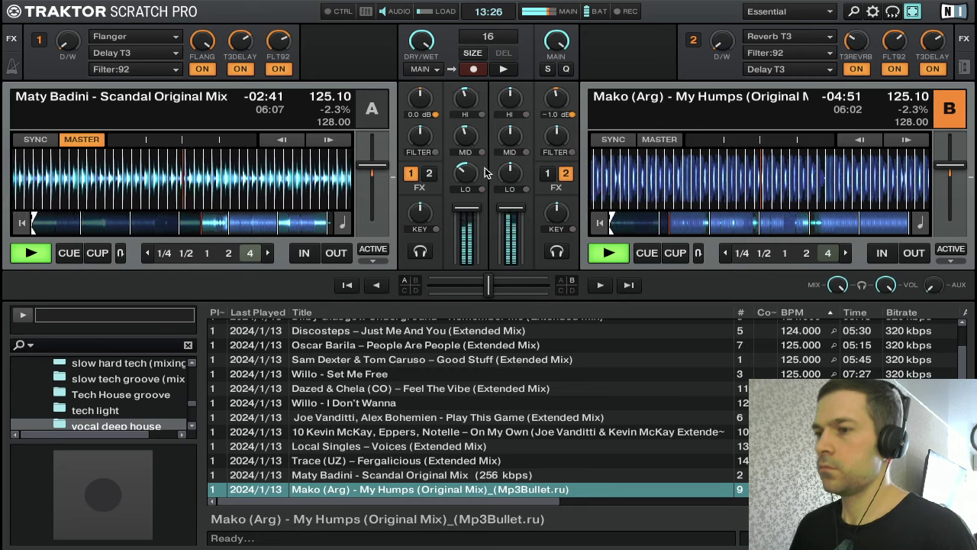
drag(461, 171, 461, 183)
drag(462, 102, 462, 117)
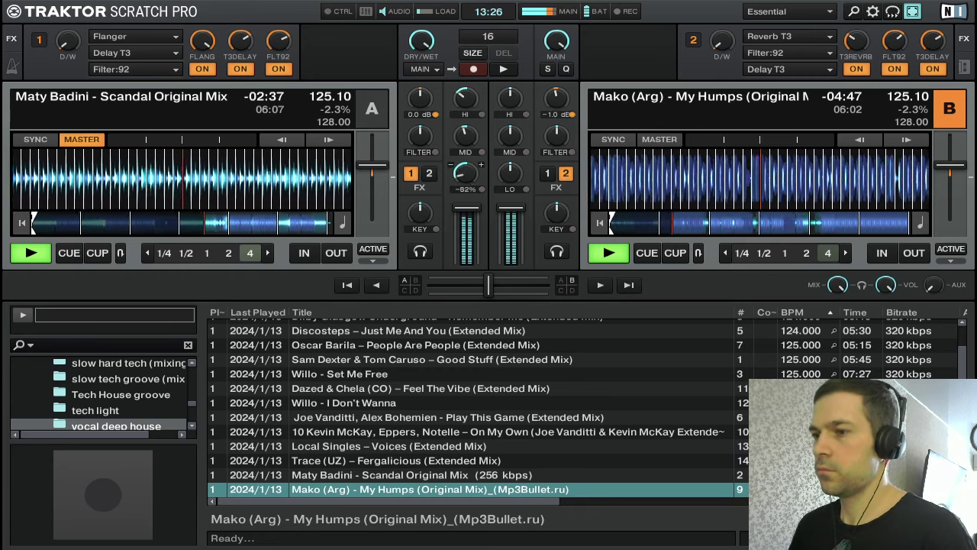
drag(459, 168, 460, 195)
drag(461, 105, 464, 126)
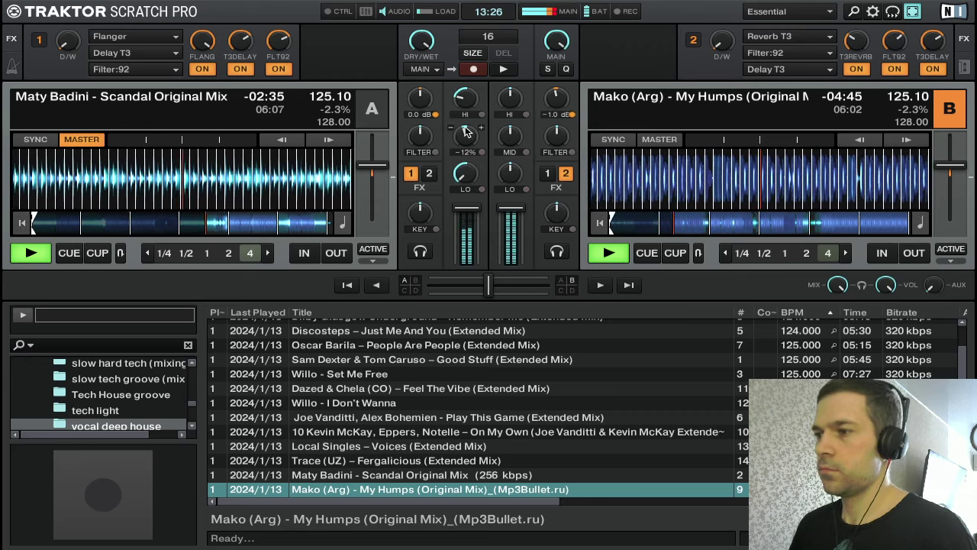
scroll(463, 99, down, 4)
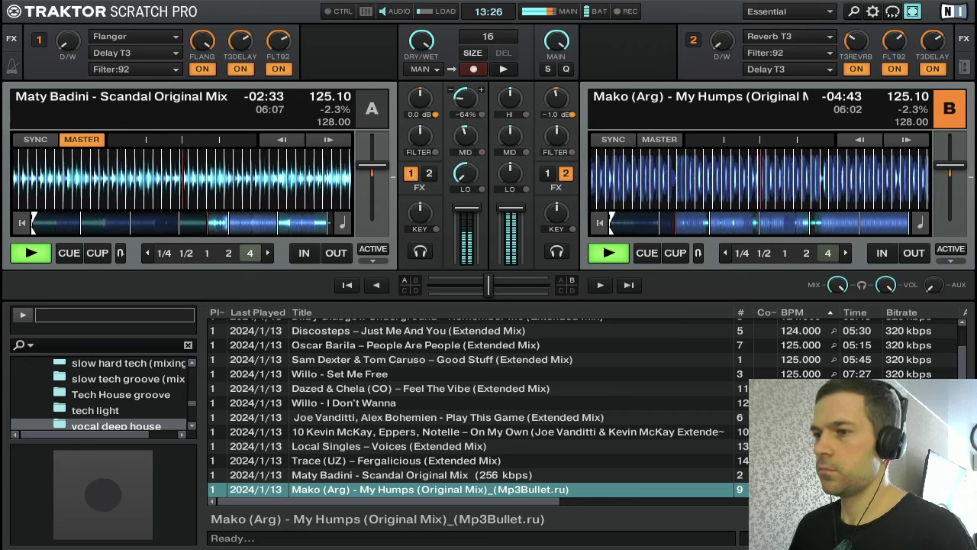
scroll(463, 98, down, 5)
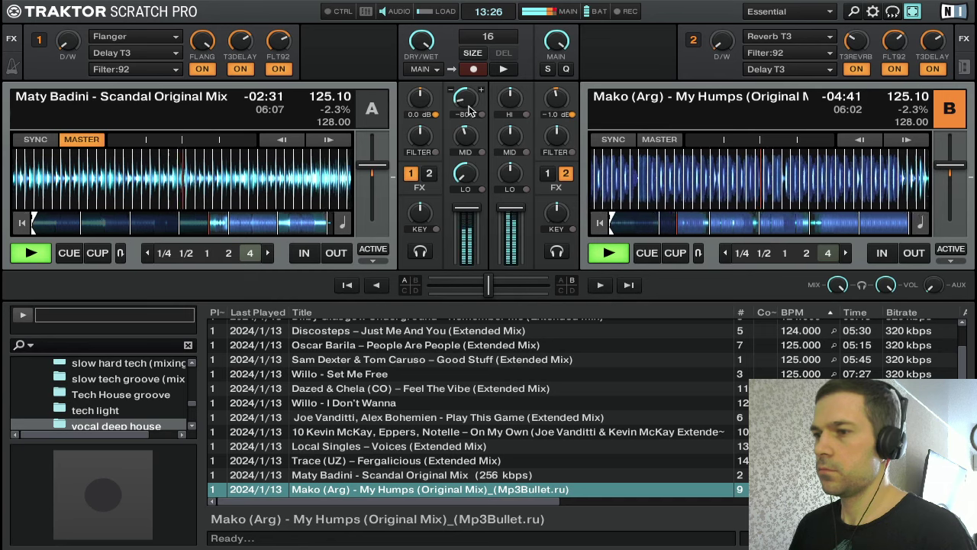
drag(464, 99, 460, 145)
scroll(462, 141, down, 2)
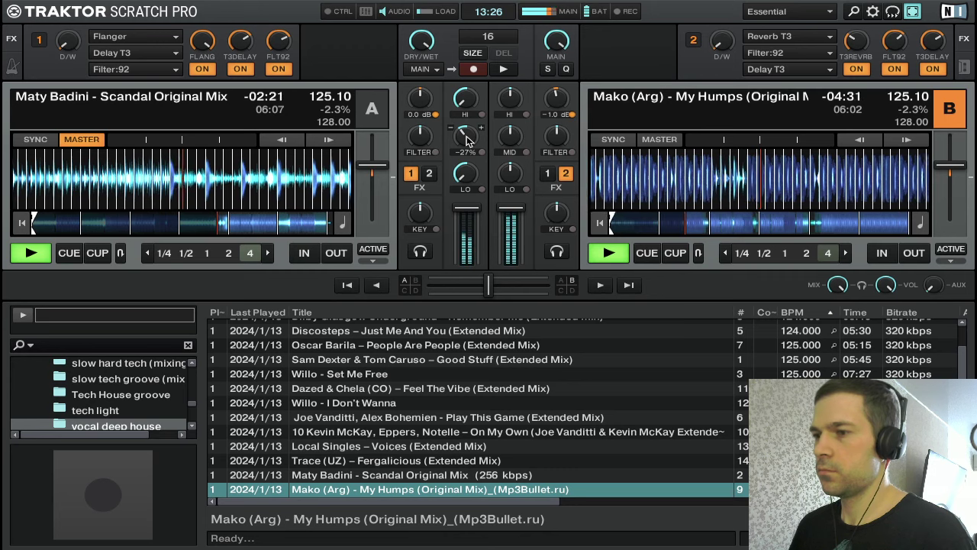
Bring deck A's HI and MID EQ back up to neutral in stages, leaving its LO cut
mouse_move(467, 113)
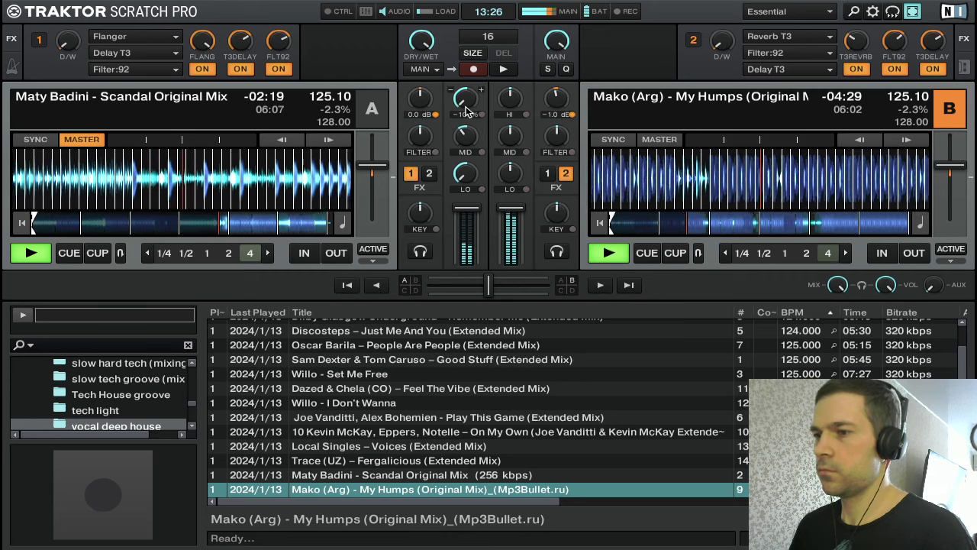
drag(468, 113, 468, 131)
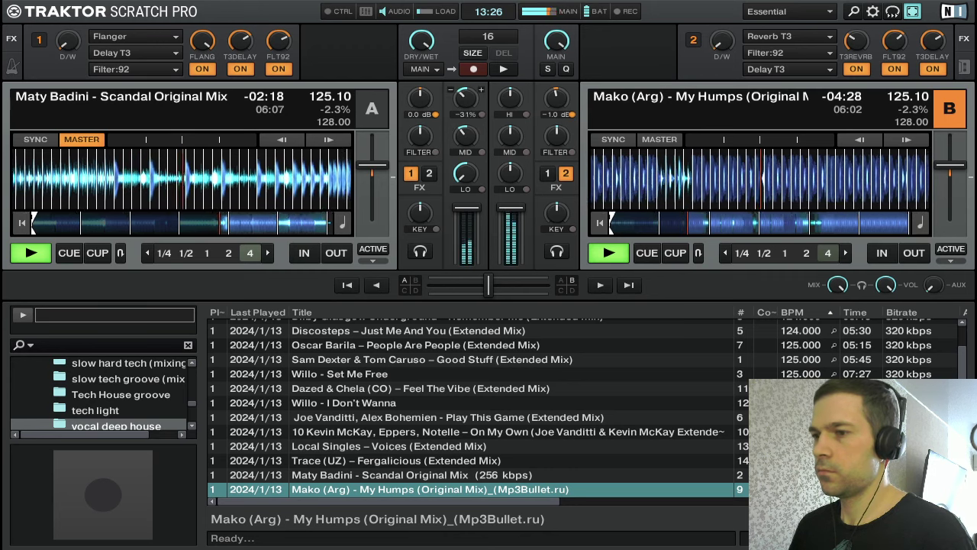
drag(465, 135, 465, 138)
mouse_move(464, 102)
mouse_down()
mouse_move(464, 120)
mouse_move(471, 115)
mouse_up()
double_click(469, 103)
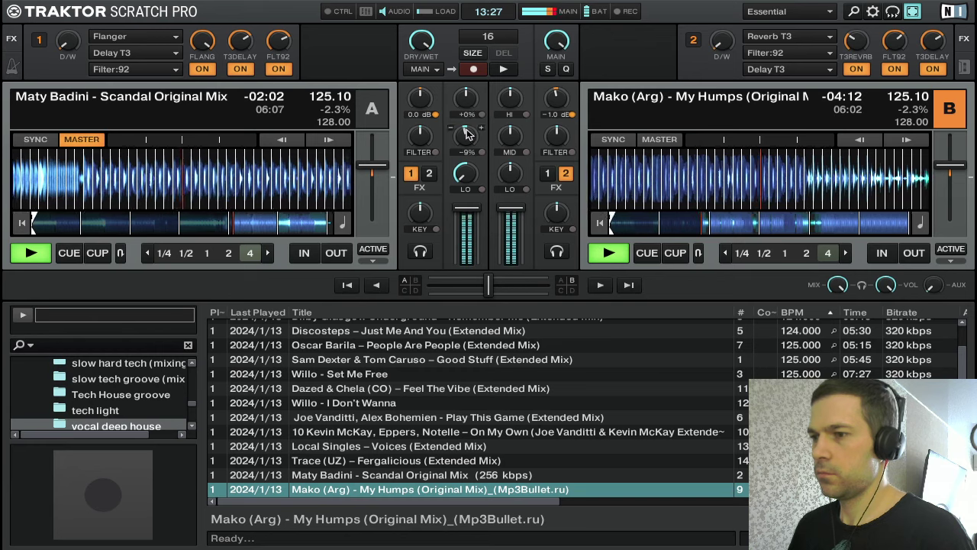
double_click(470, 129)
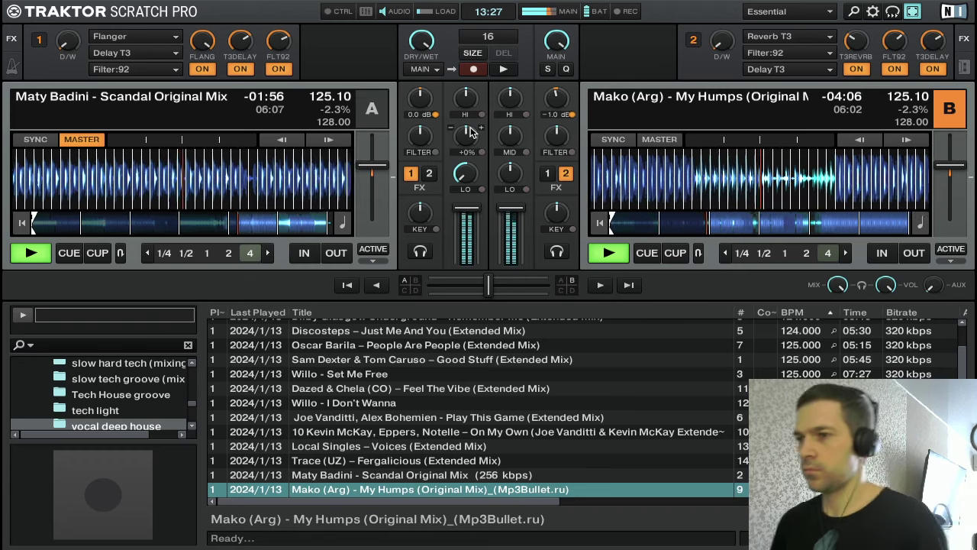
Cut deck A's HI to -100% and MID to -97%, then close its channel fader and return its stopped track to the start
drag(471, 132, 463, 153)
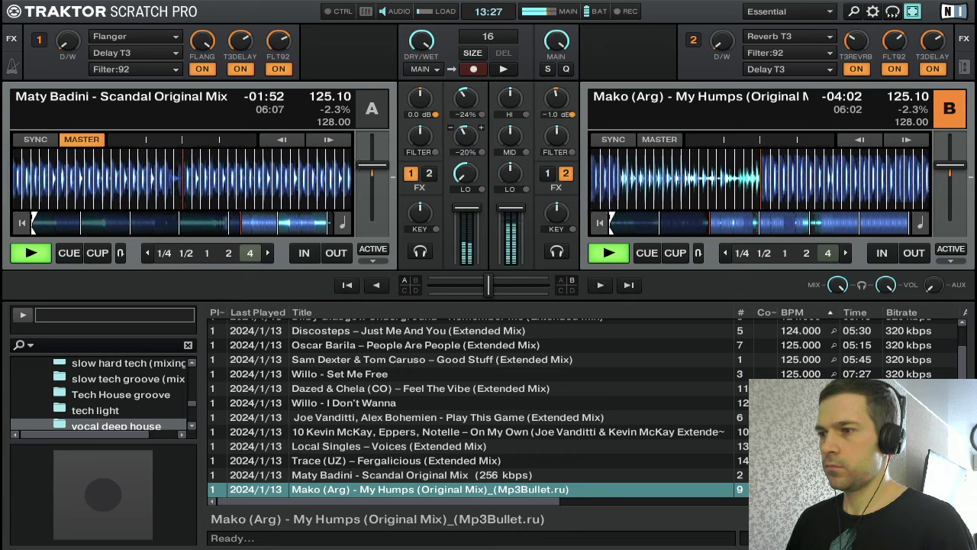
drag(462, 100, 465, 135)
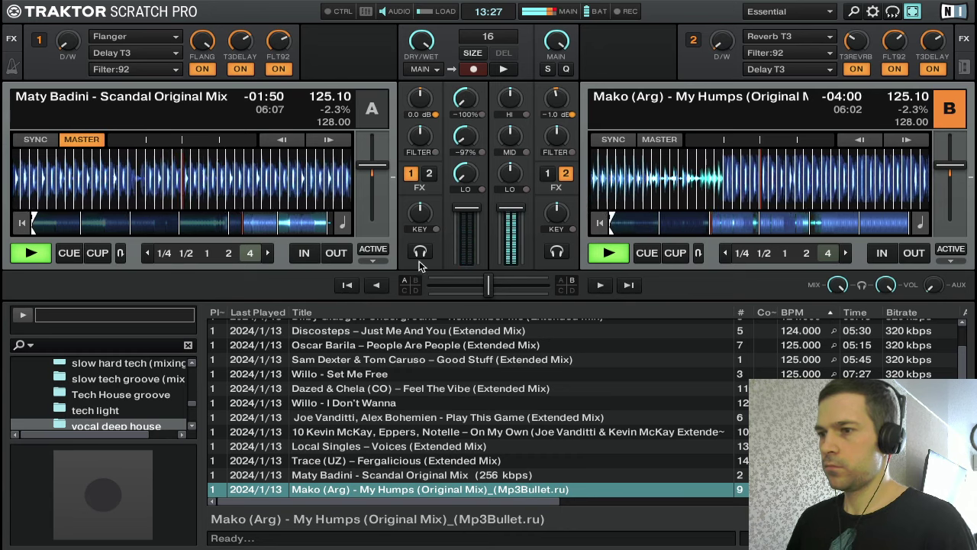
drag(467, 209, 463, 219)
key(q)
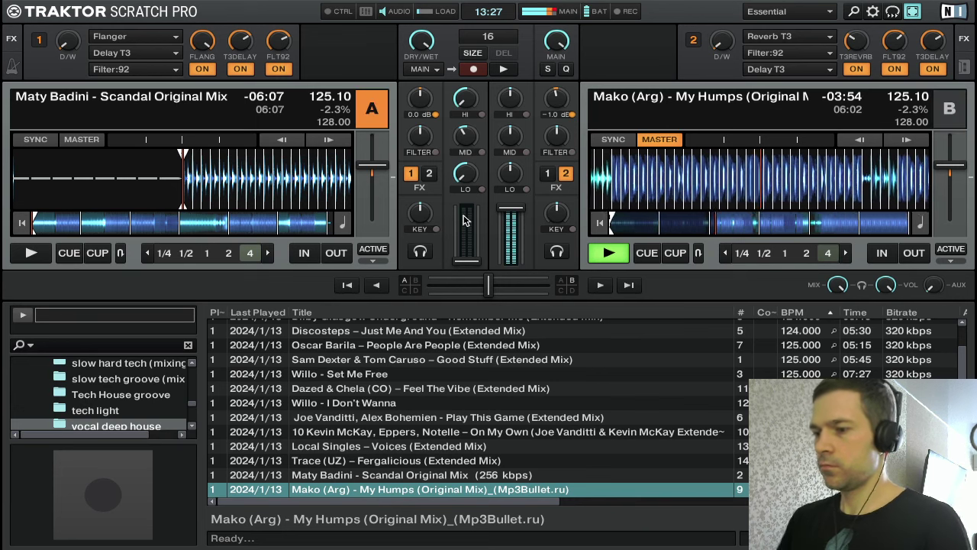
Look through the vocal deep house playlist for unplayed tracks, ending on Maty Badini - Scandal Original Mix
key(Up)
key(Up)
key(Up)
key(Up)
key(Up)
key(Up)
key(Up)
key(Up)
key(Up)
key(Up)
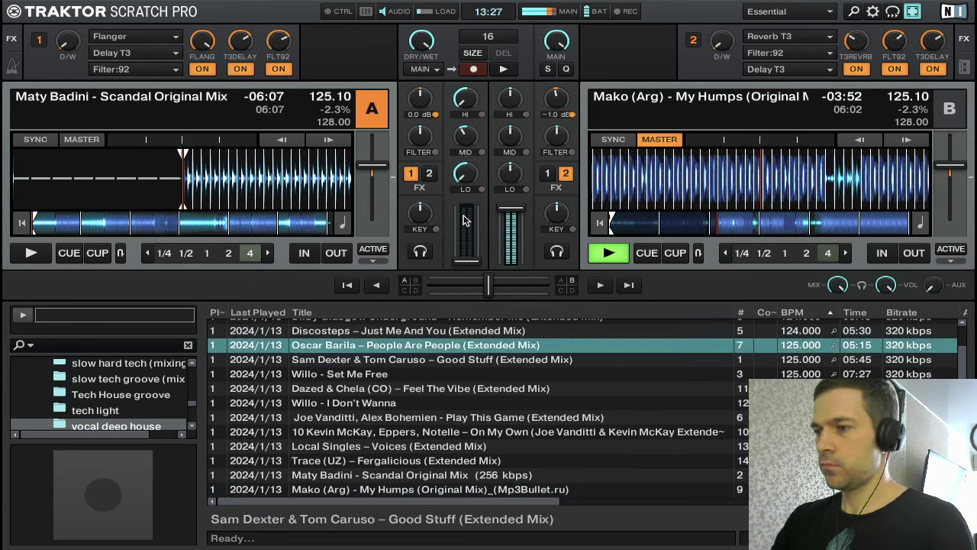
key(Up)
key(Up)
key(Up)
key(Down)
key(Down)
key(Down)
key(Down)
key(Down)
key(Down)
key(Down)
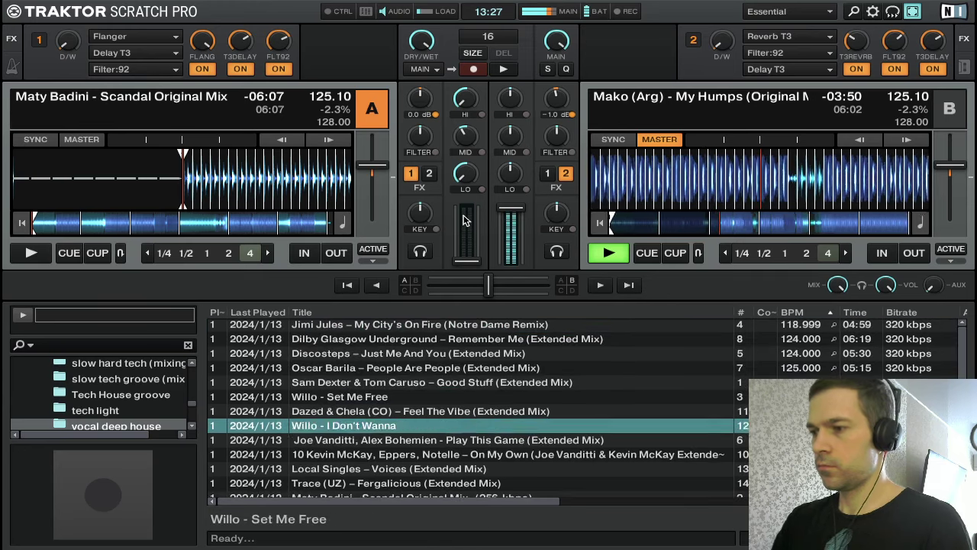
key(Down)
key(Down)
key(Down)
key(Down)
key(Down)
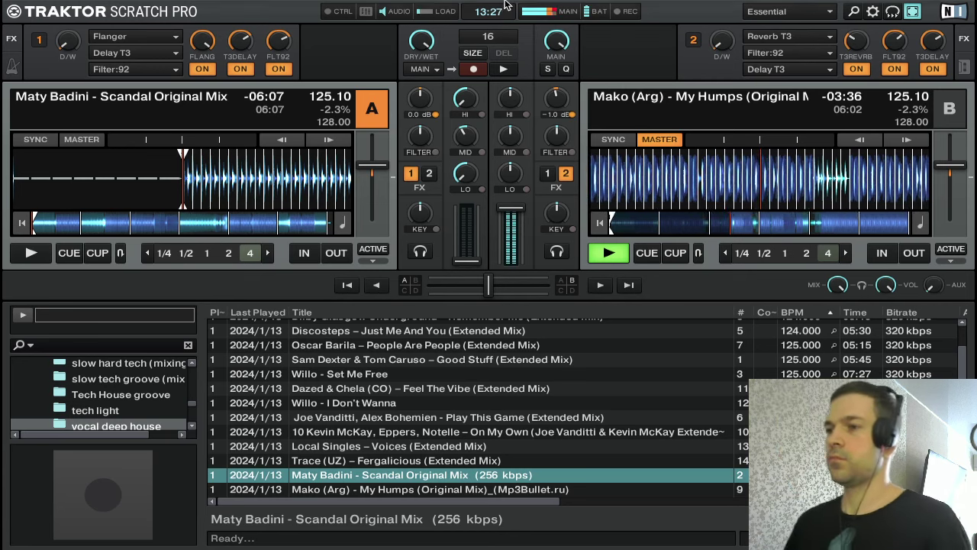
Raise the dry/wet amount of FX unit 2 on deck B's track in stages up to 100%
mouse_move(641, 5)
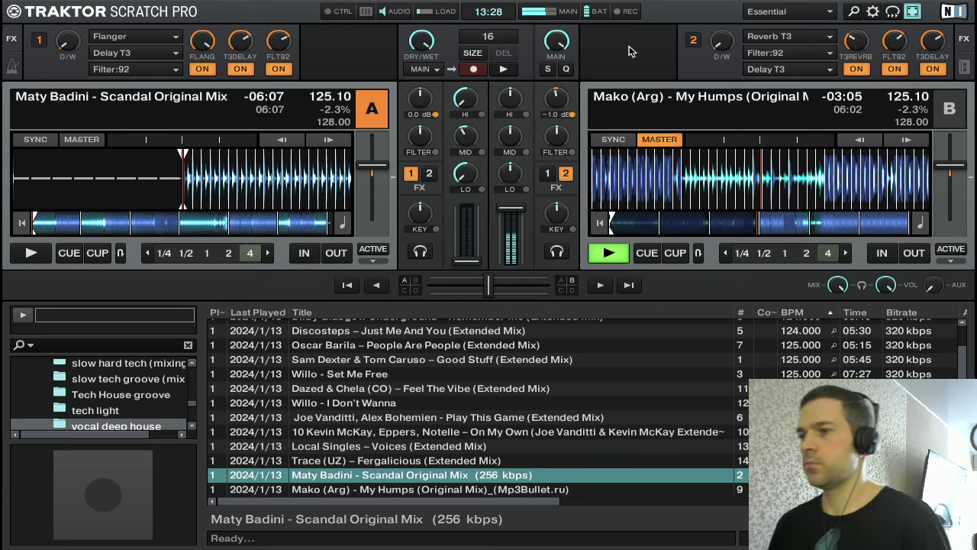
drag(716, 44, 716, 9)
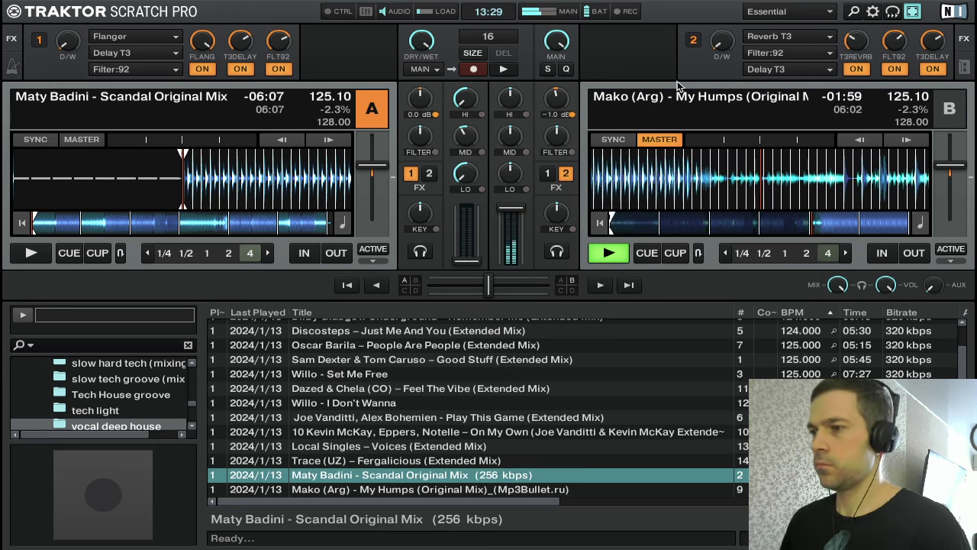
scroll(720, 44, up, 8)
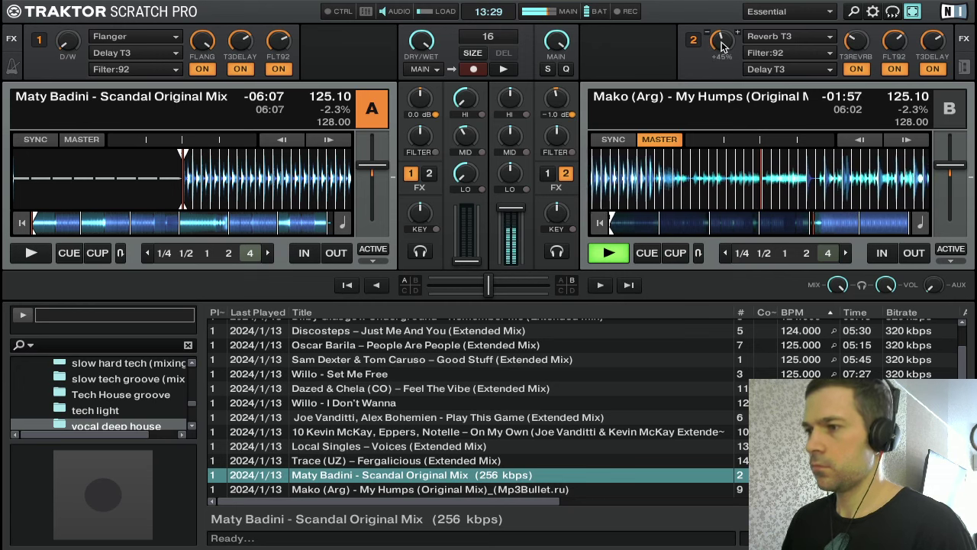
drag(722, 46, 722, 8)
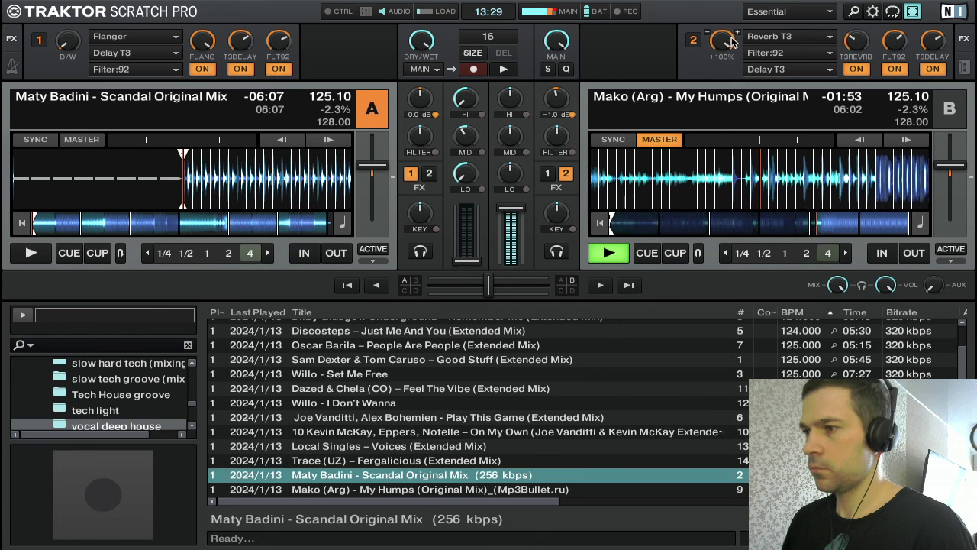
Lower the Reverb T3 amount in FX unit 2 to 40 and adjust the unit's dry/wet amount on deck B
mouse_move(936, 44)
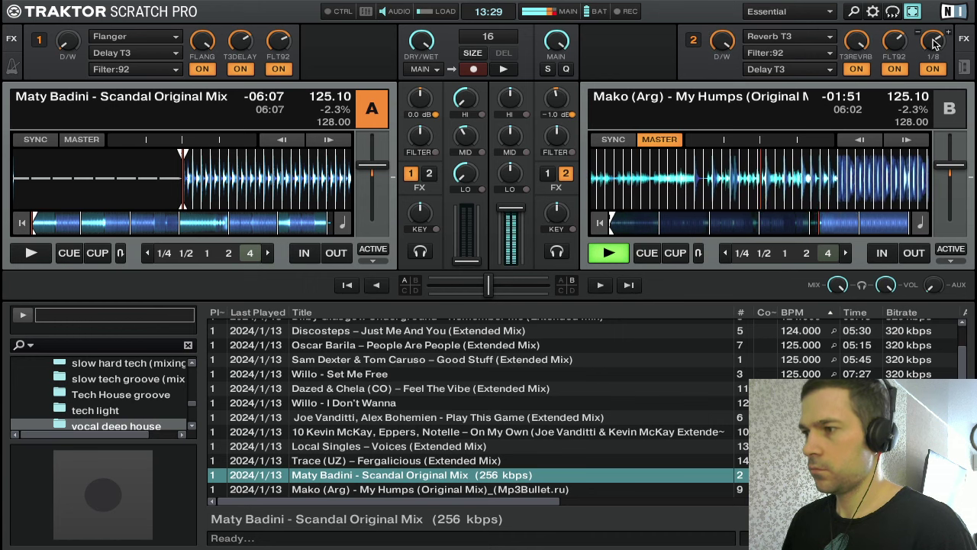
mouse_move(865, 50)
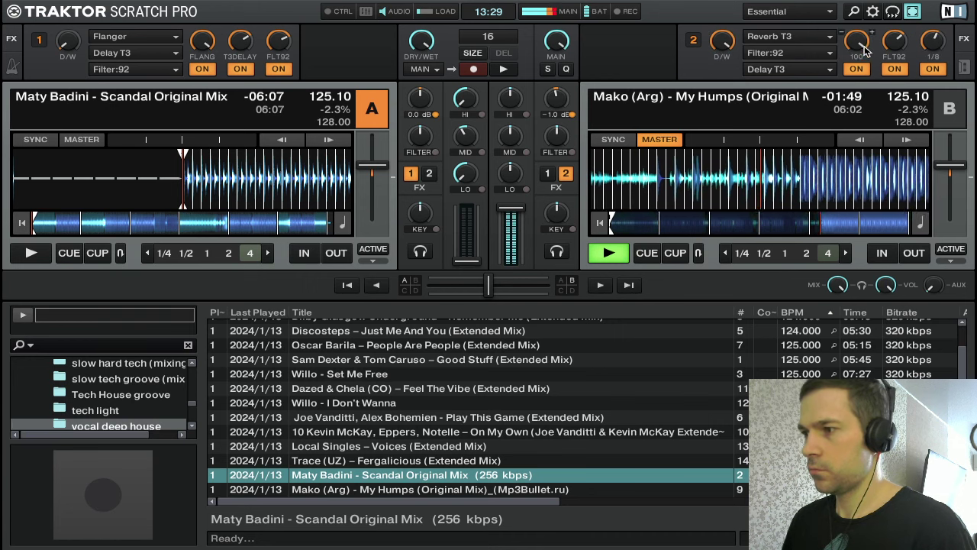
drag(865, 50, 865, 80)
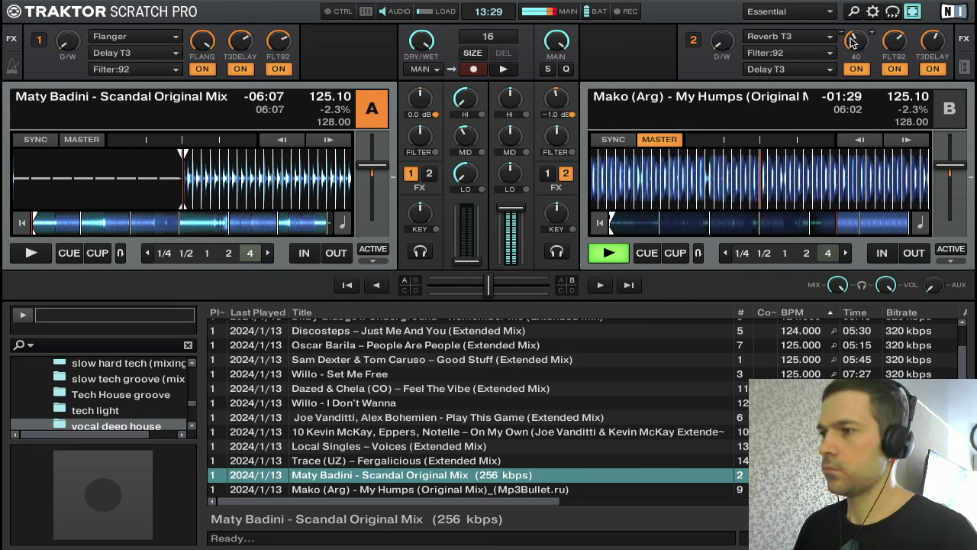
mouse_move(720, 43)
mouse_down()
mouse_move(720, 9)
mouse_move(715, 59)
mouse_move(722, 28)
mouse_move(722, 45)
mouse_up()
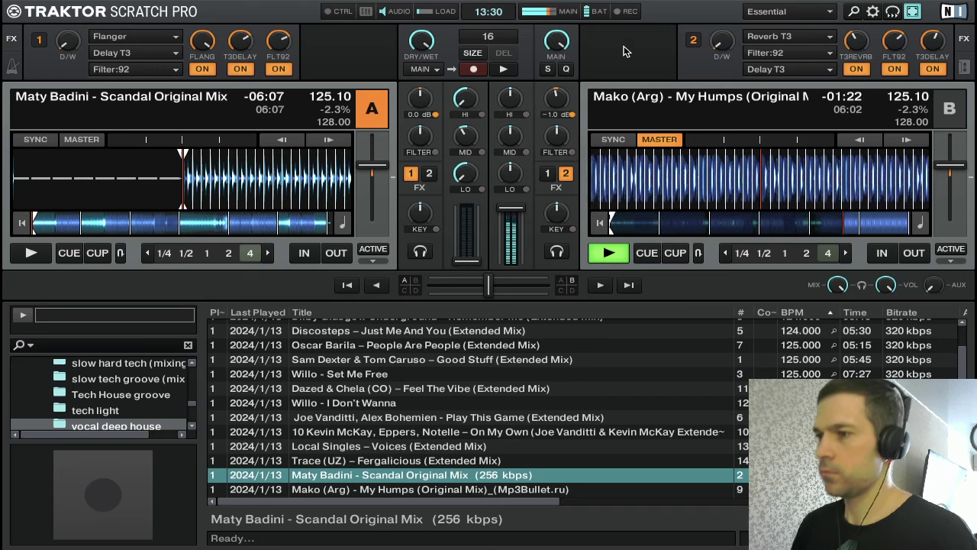
Replace Reverb T3 with Bouncer in FX unit 2 and raise the unit's dry/wet amount to 56%
click(779, 38)
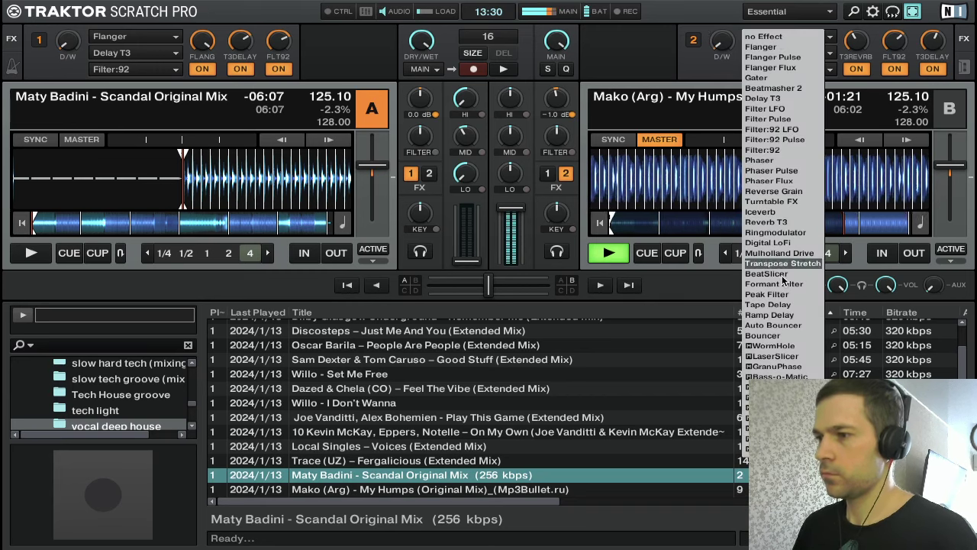
click(784, 335)
click(856, 69)
drag(722, 42, 721, 19)
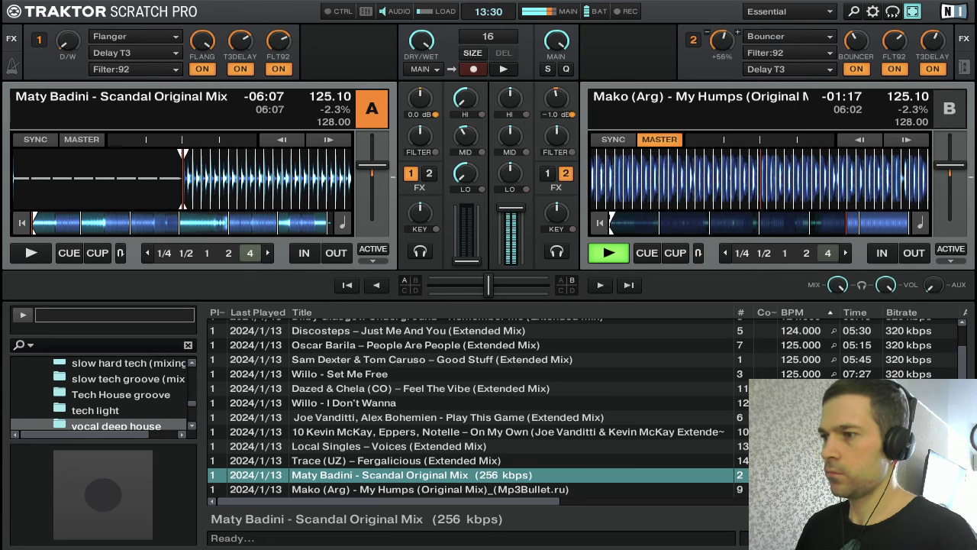
Load Auto Bouncer into the first slot of FX unit 2, lower its amount and bring the dry/wet to 0%
click(806, 42)
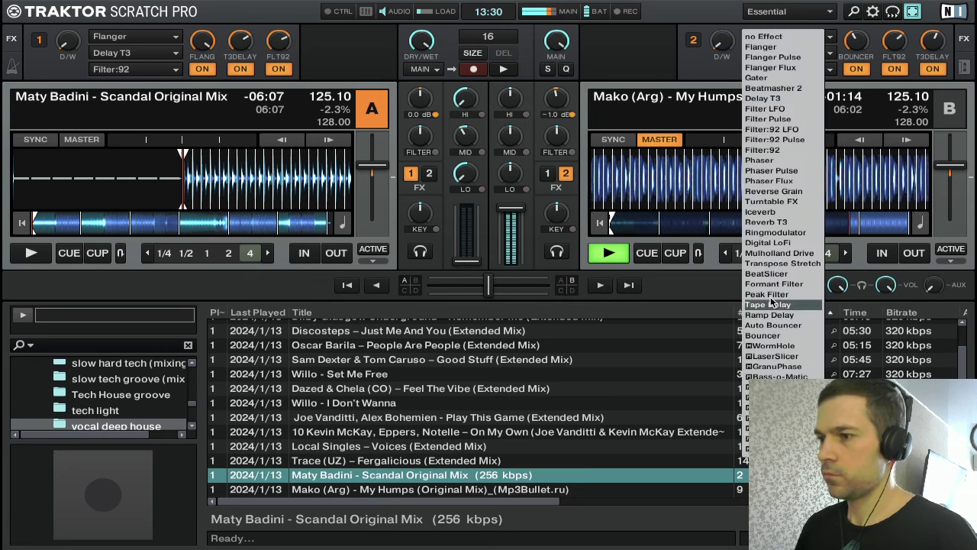
click(774, 324)
click(857, 68)
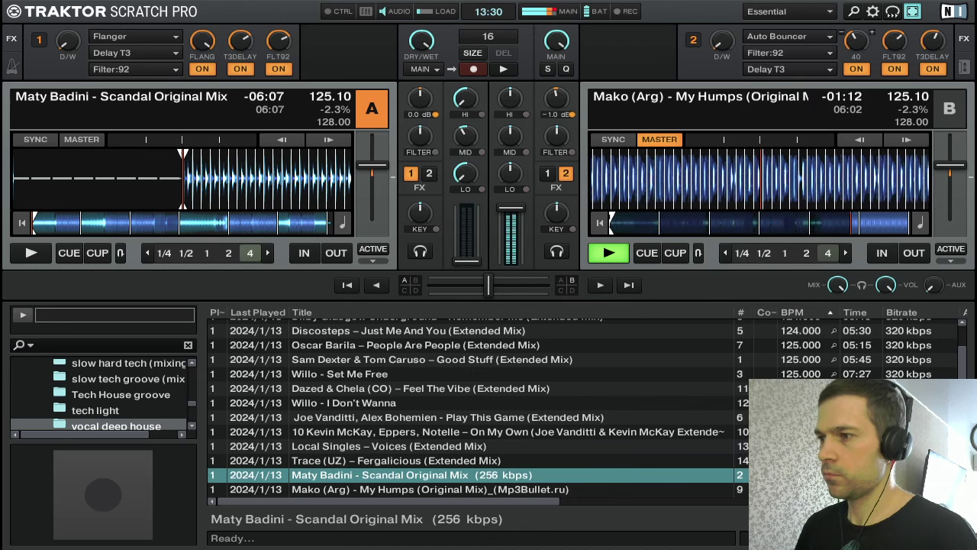
drag(855, 41, 855, 65)
drag(721, 43, 722, 44)
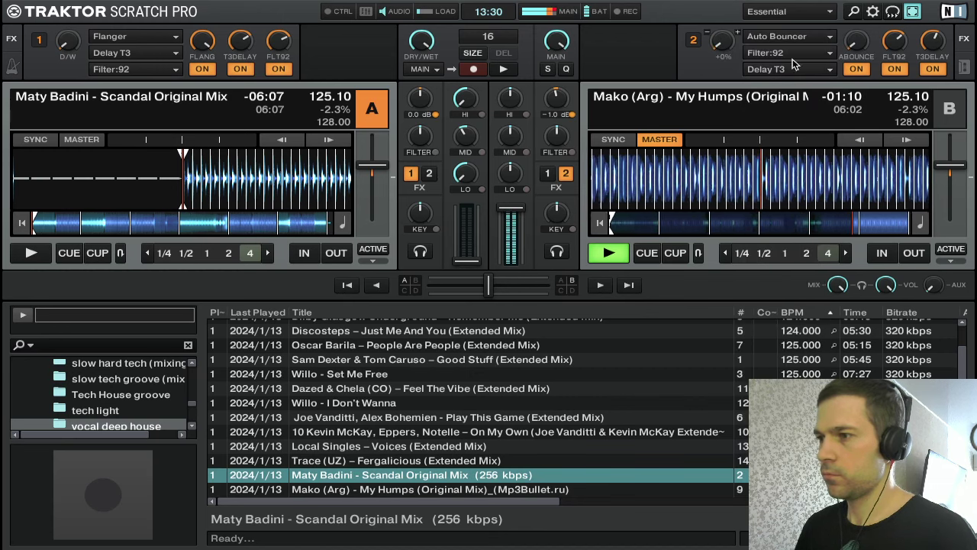
Switch Auto Bouncer off, blend FX unit 2's other effects into deck B, and return the dry/wet amount to 0%
click(852, 69)
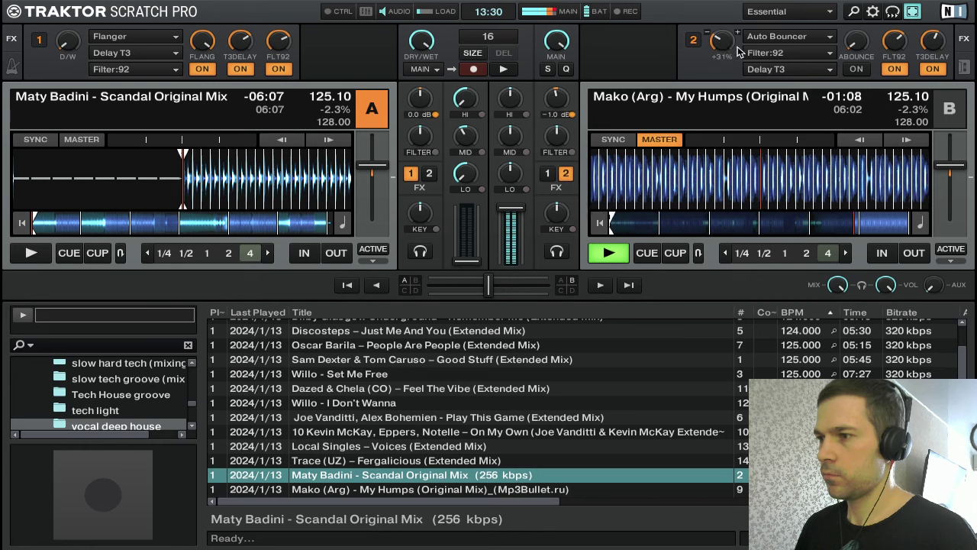
drag(720, 47, 720, 25)
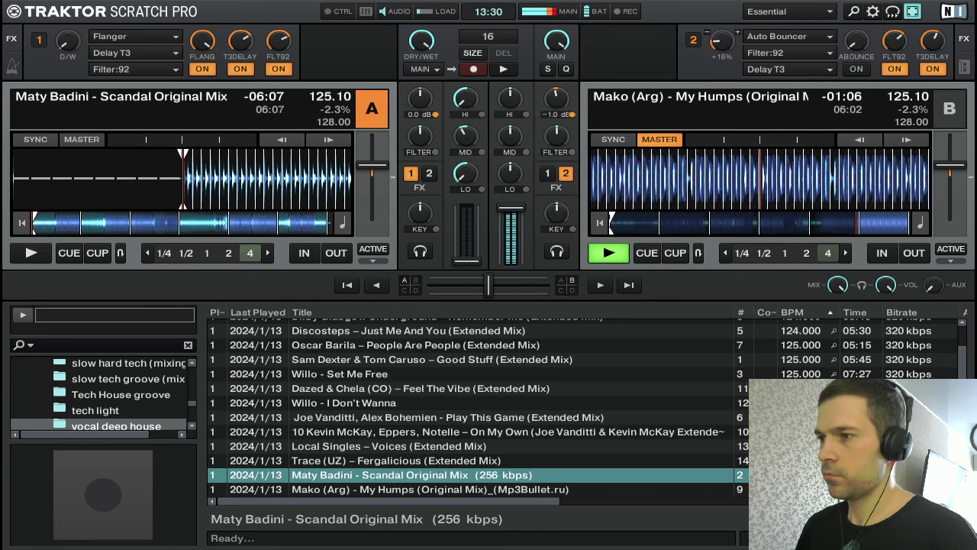
click(894, 69)
click(896, 69)
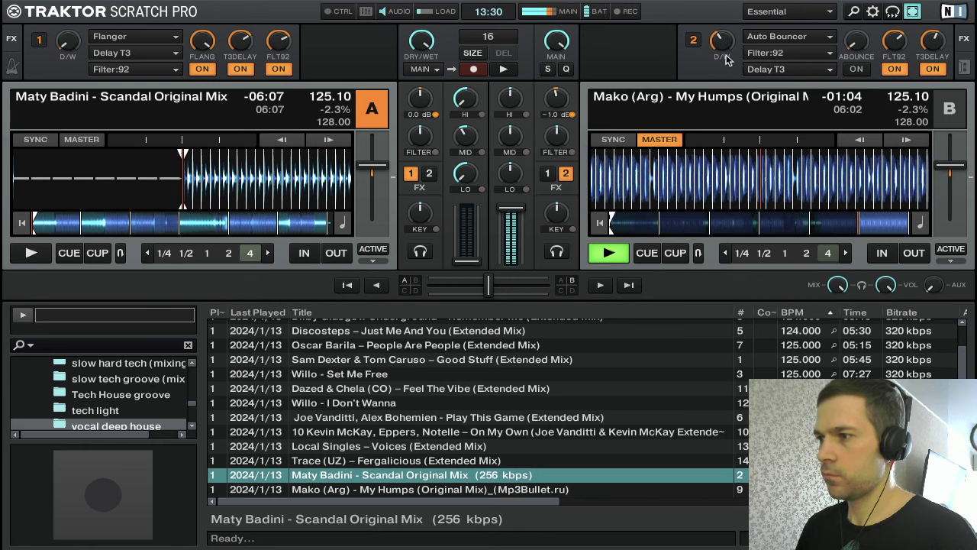
mouse_move(723, 43)
mouse_down()
mouse_move(723, 66)
mouse_move(721, 32)
mouse_move(729, 56)
mouse_up()
Toggle Auto Bouncer in FX unit 2, leave it off, and turn its amount down
click(856, 68)
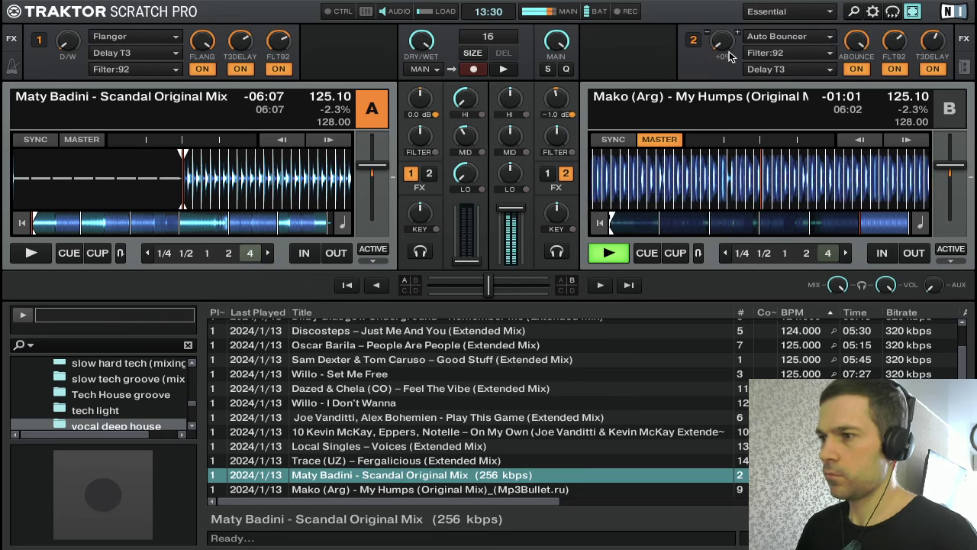
click(856, 71)
drag(857, 41, 857, 61)
Switch FX unit 2's first slot on, load BeatSlicer into it and raise the dry/wet amount to 86%
click(796, 37)
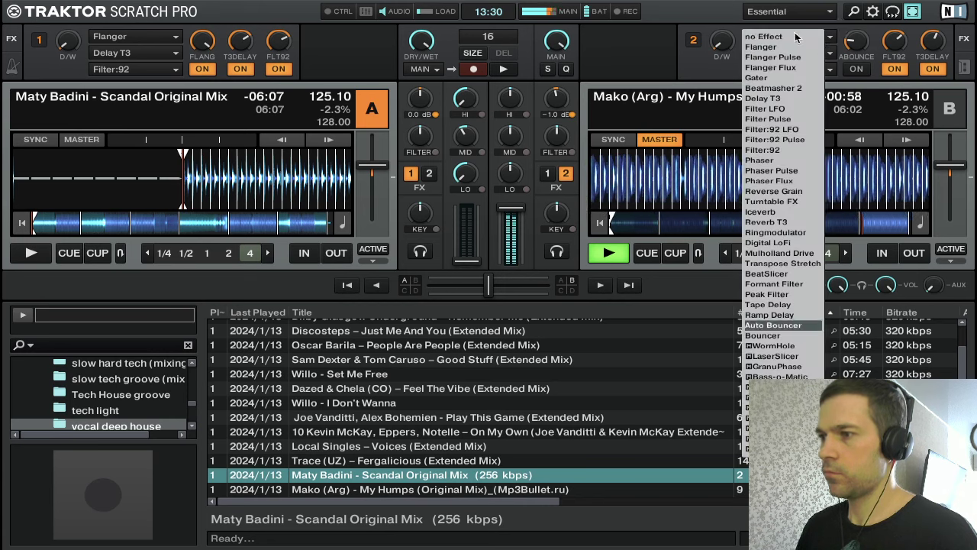
click(860, 70)
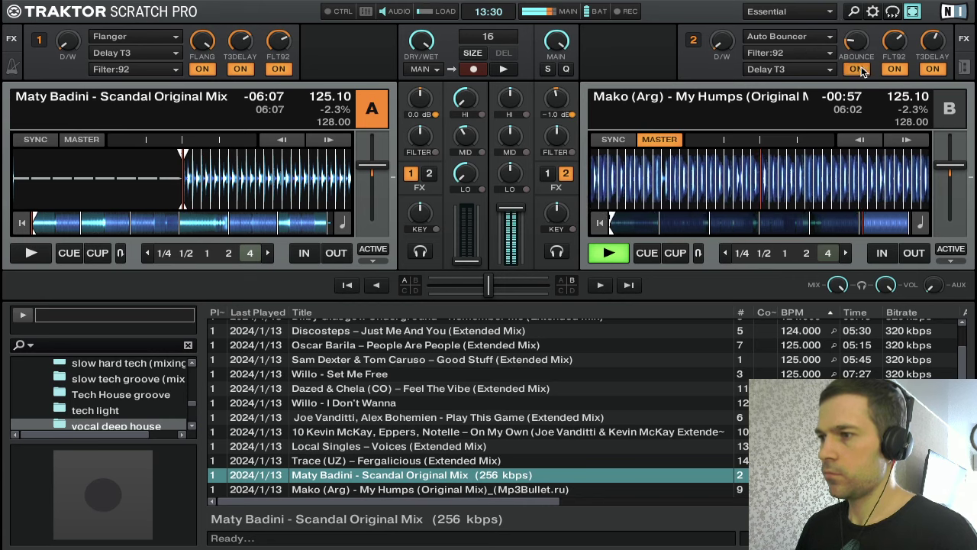
click(792, 70)
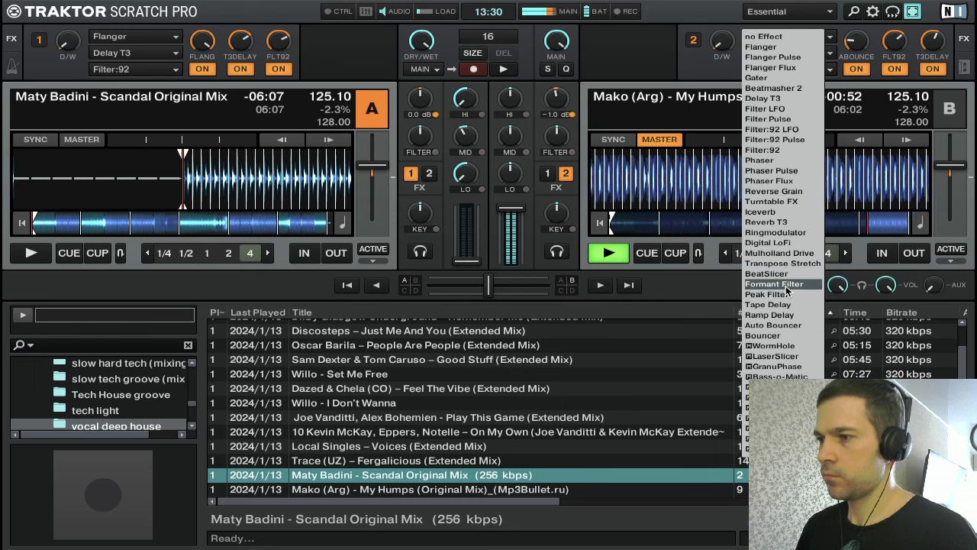
click(767, 273)
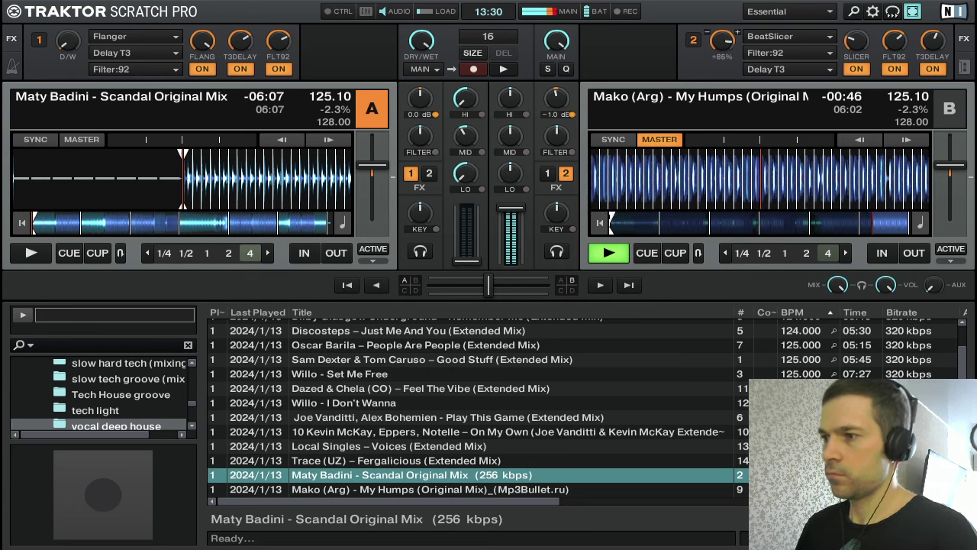
Replace BeatSlicer with Gater in FX unit 2, vary its amount and dry/wet on deck B, and return the dry/wet to 0%
click(790, 37)
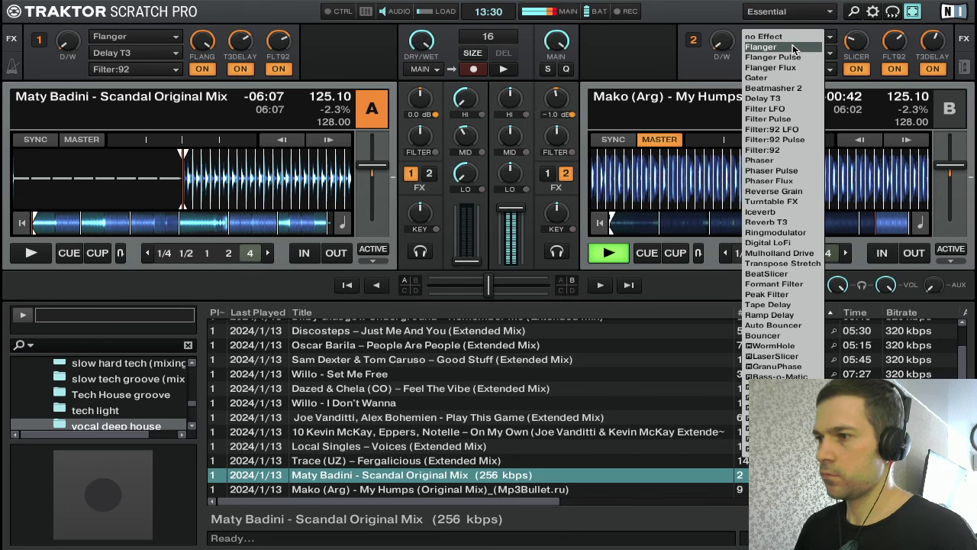
click(790, 78)
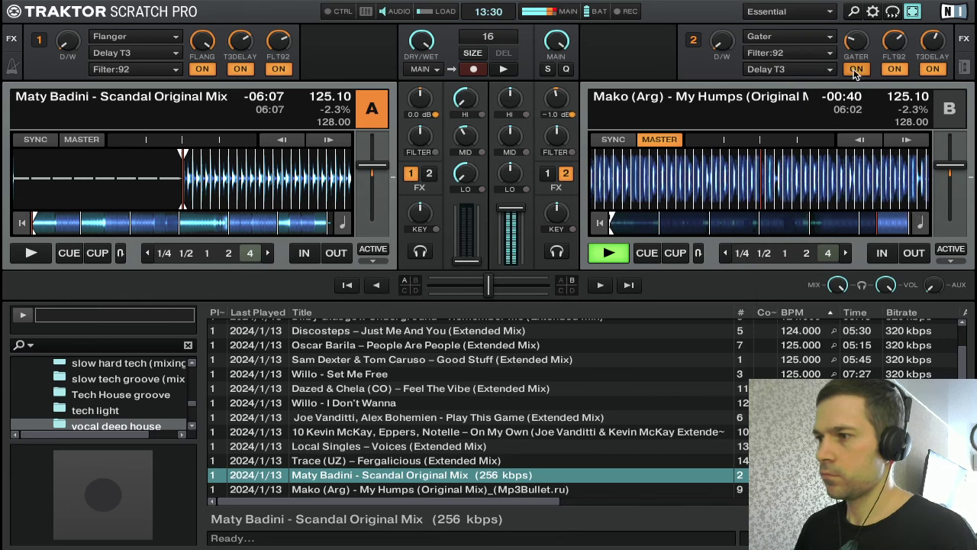
drag(724, 44, 724, 94)
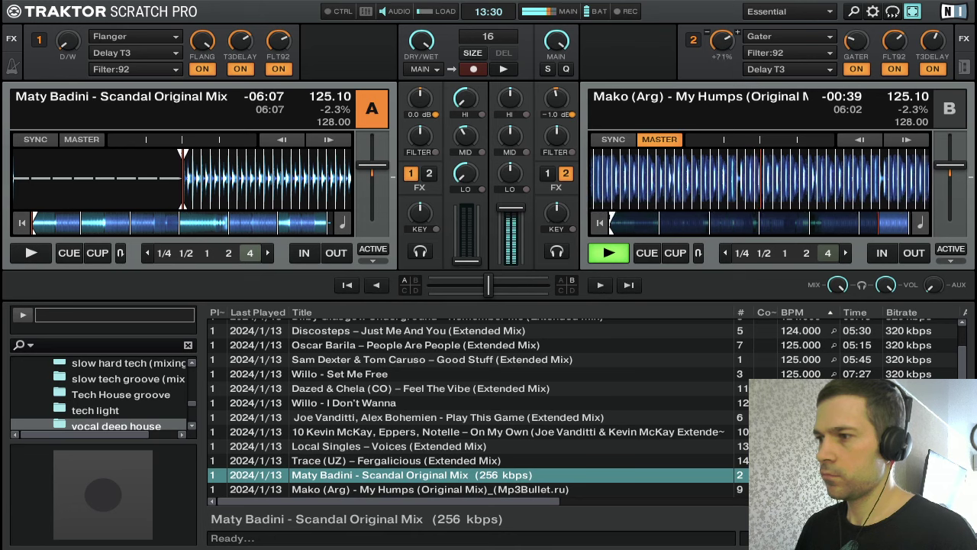
drag(848, 42, 848, 4)
drag(726, 48, 732, 78)
drag(860, 43, 859, 59)
drag(725, 41, 726, 69)
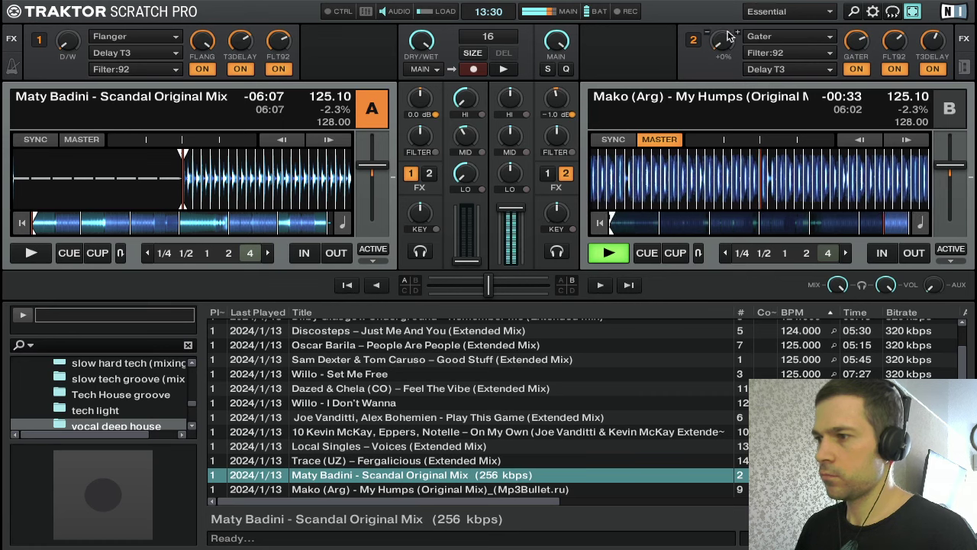
Put Reverb T3 back in FX unit 2's first slot and raise the dry/wet amount on deck B to 21%
click(799, 38)
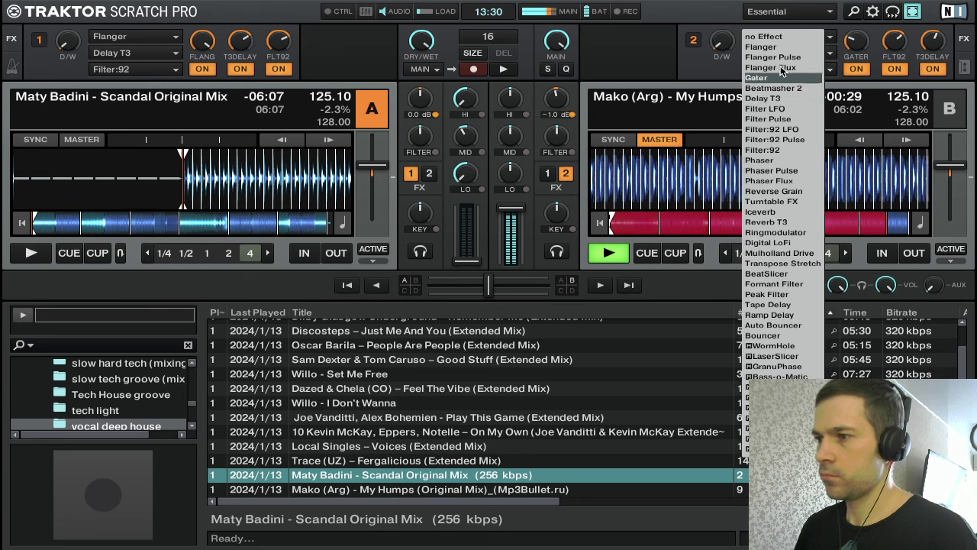
click(783, 222)
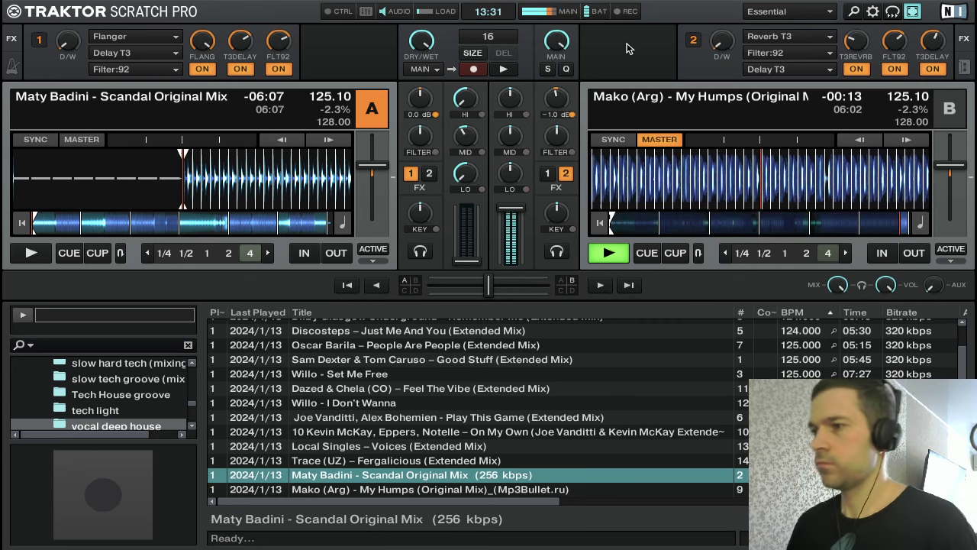
drag(722, 52, 721, 47)
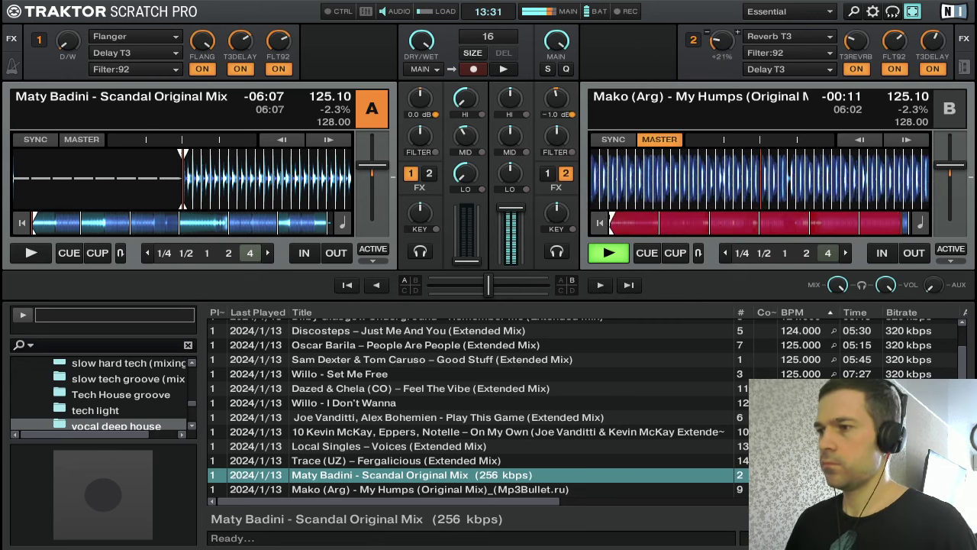